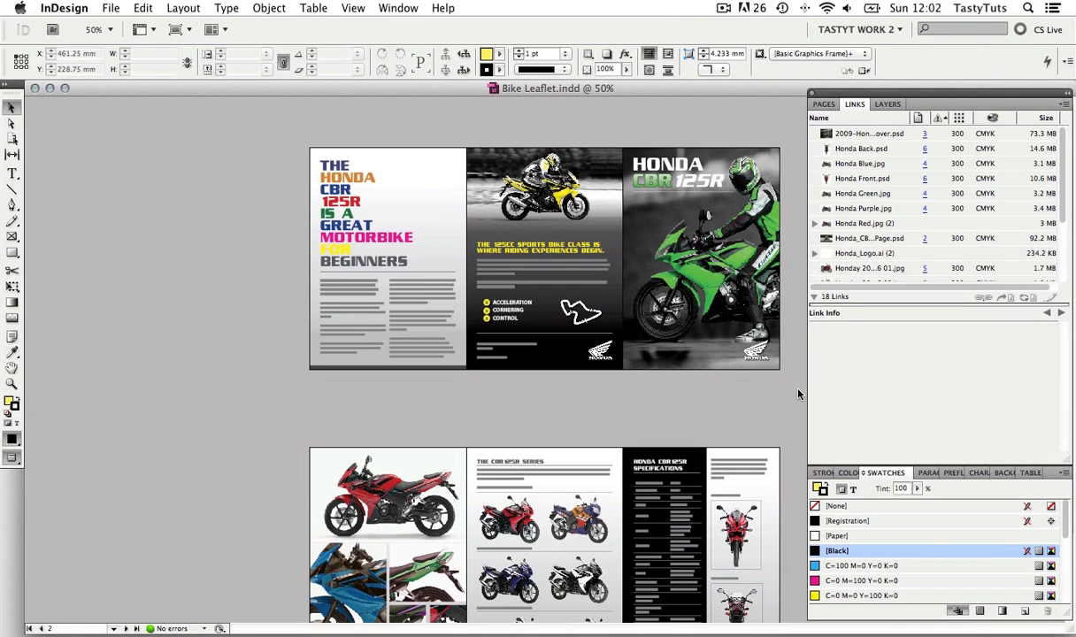
mouse_move(799, 390)
mouse_down()
mouse_move(792, 359)
mouse_move(792, 373)
mouse_up()
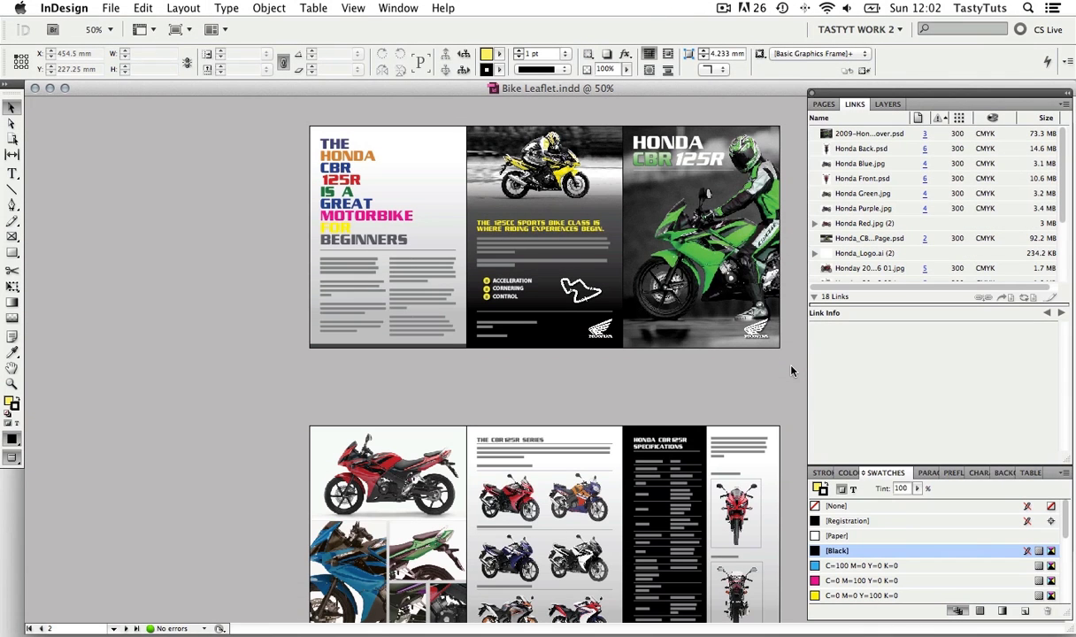
key(z)
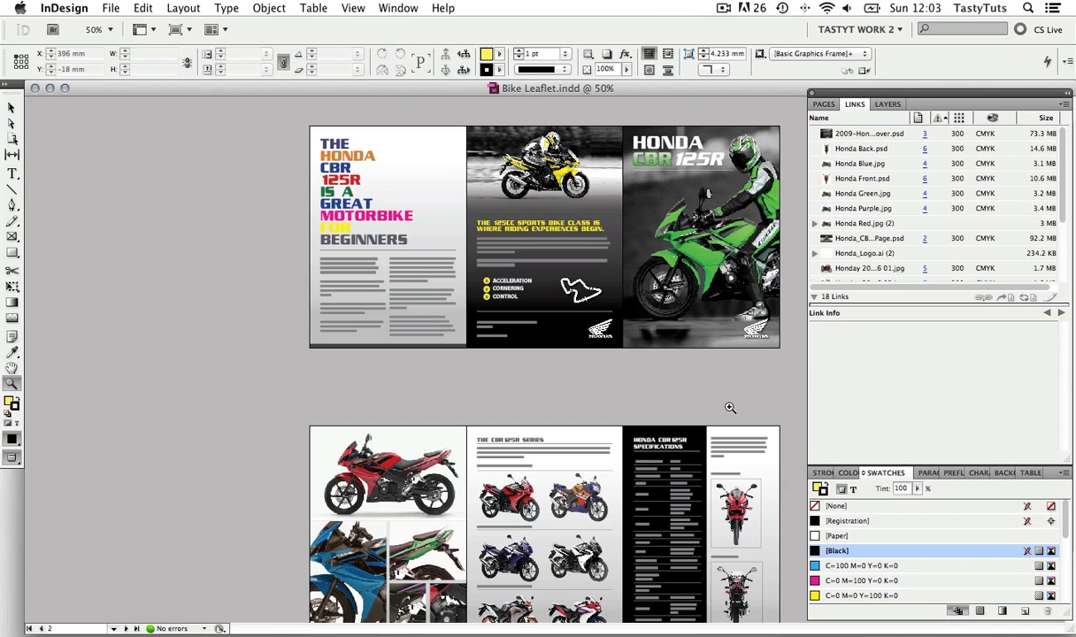
key(v)
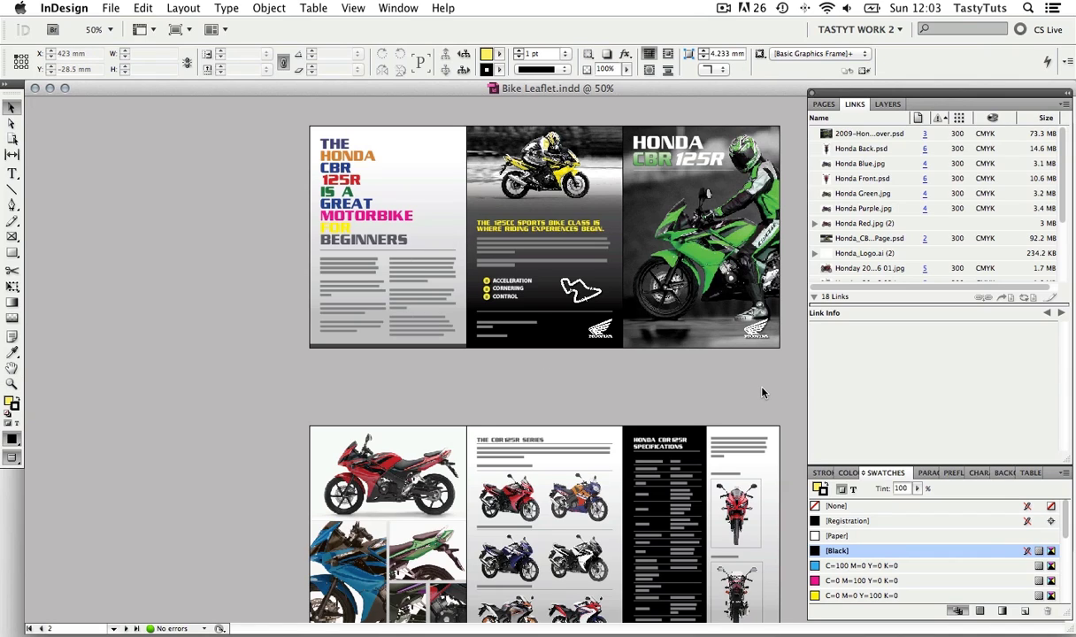
Switch to Normal screen mode to show the guides and frame edges around the multicoloured headline on the first page
key(z)
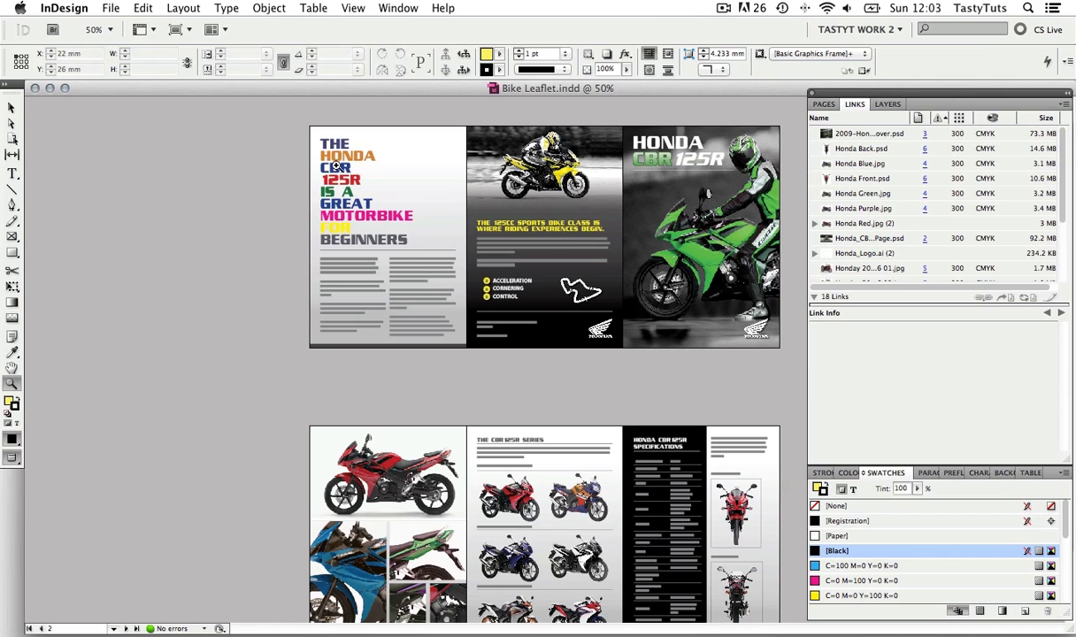
click(389, 280)
click(389, 279)
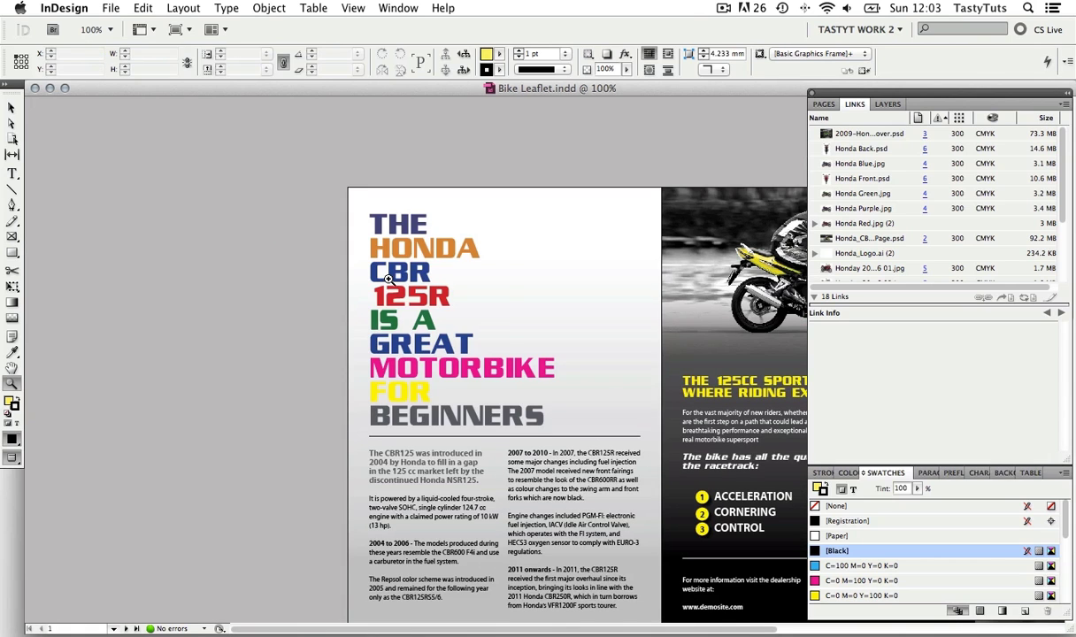
key(w)
scroll(445, 308, down, 3)
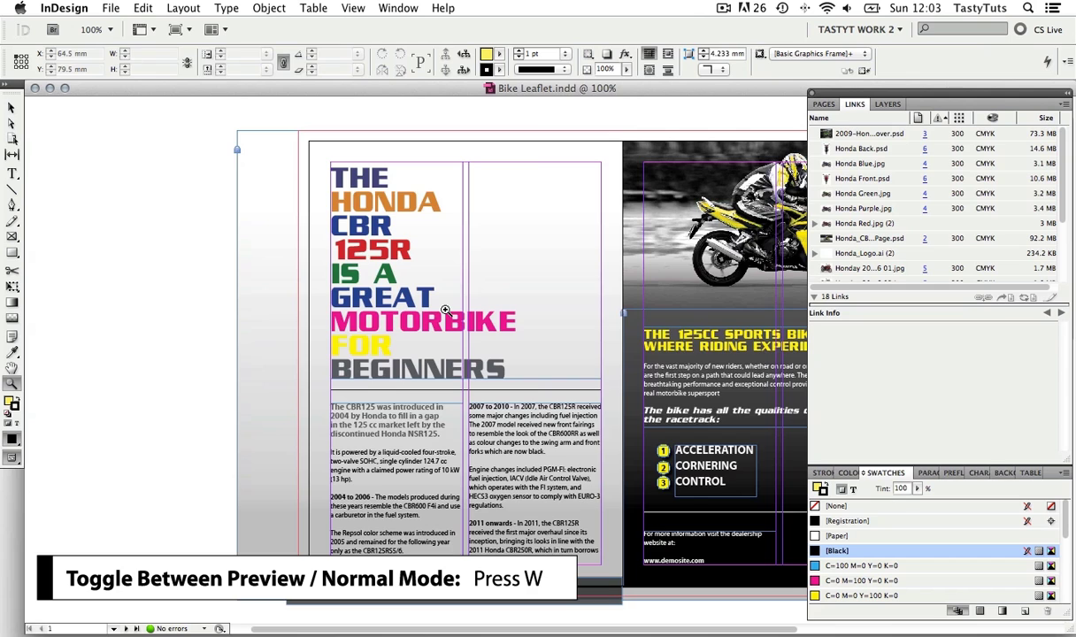
click(428, 292)
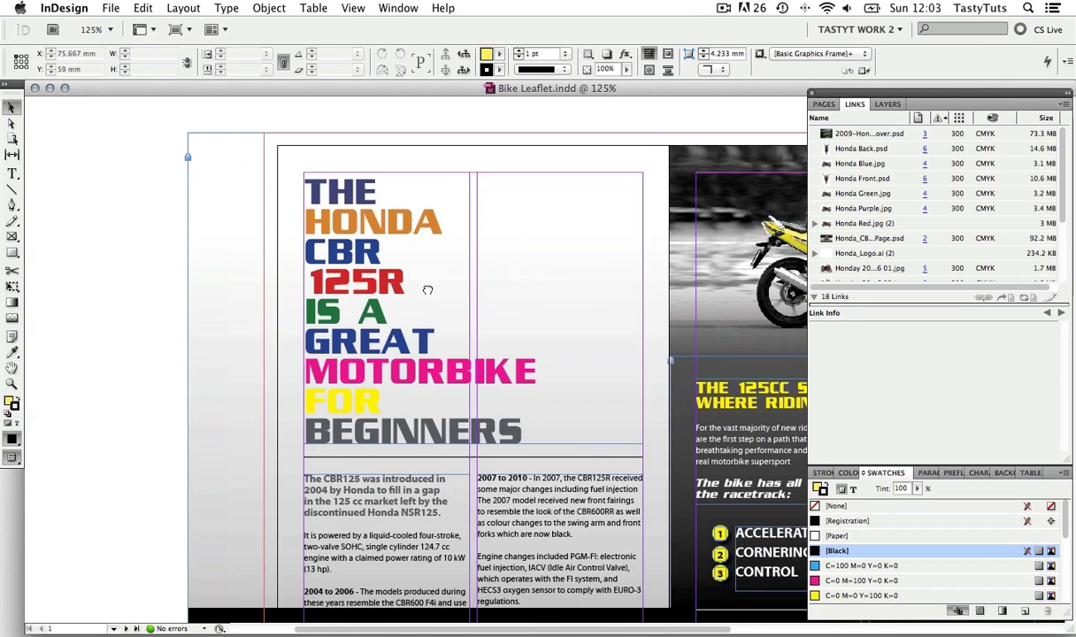
drag(428, 290, 359, 276)
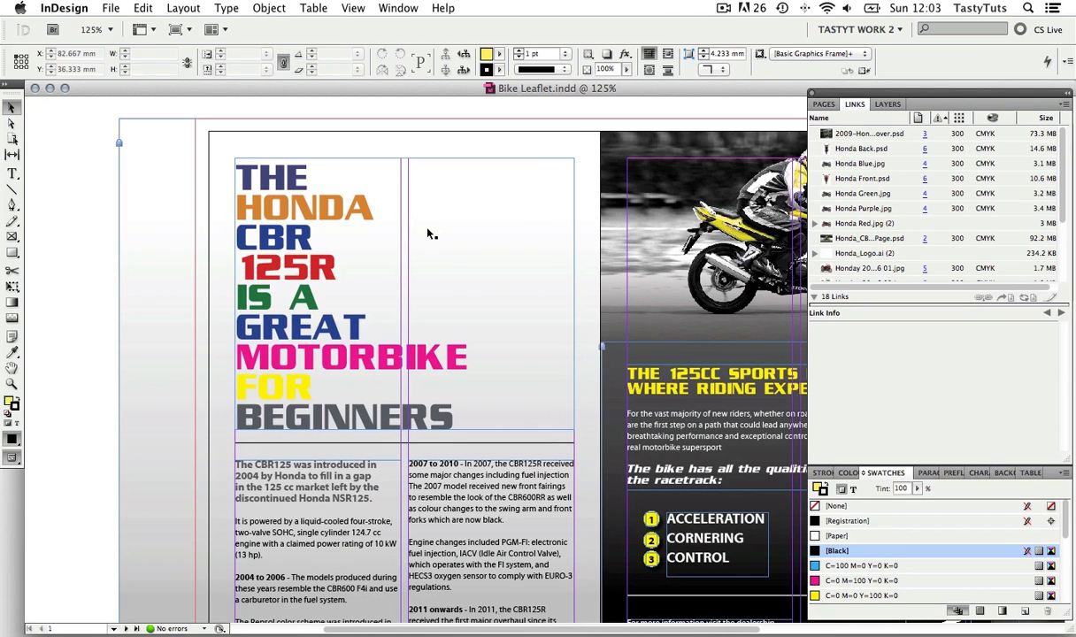
Nudge the multicoloured headline text frame to X 9.75 mm and Y 7.5 mm, and check it deselected in Preview mode
click(345, 236)
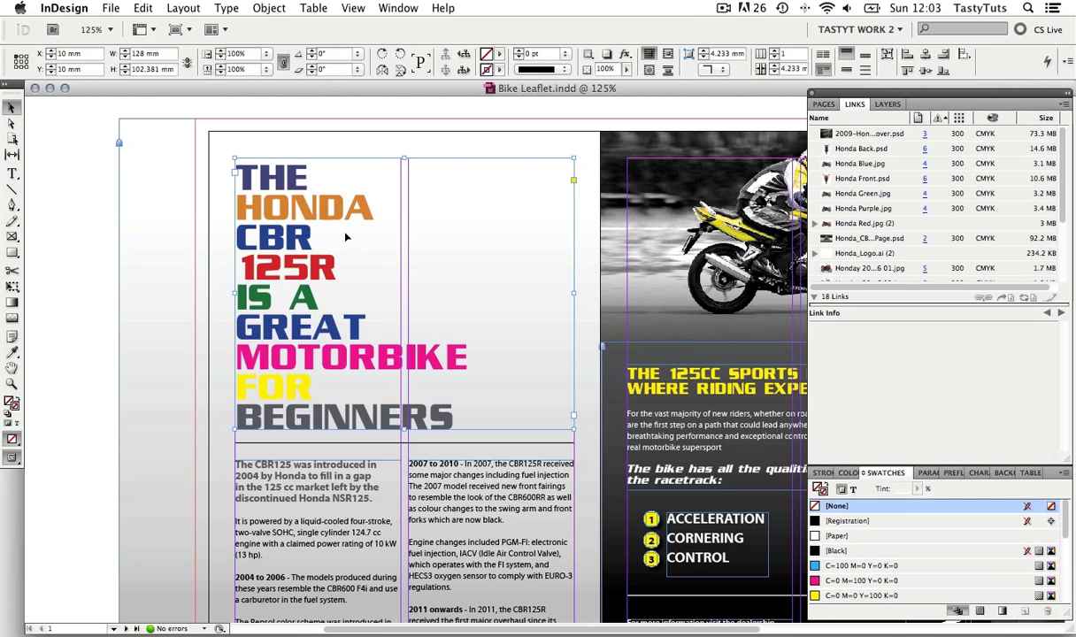
key(Up)
key(Up)
key(Up)
key(Up)
key(Up)
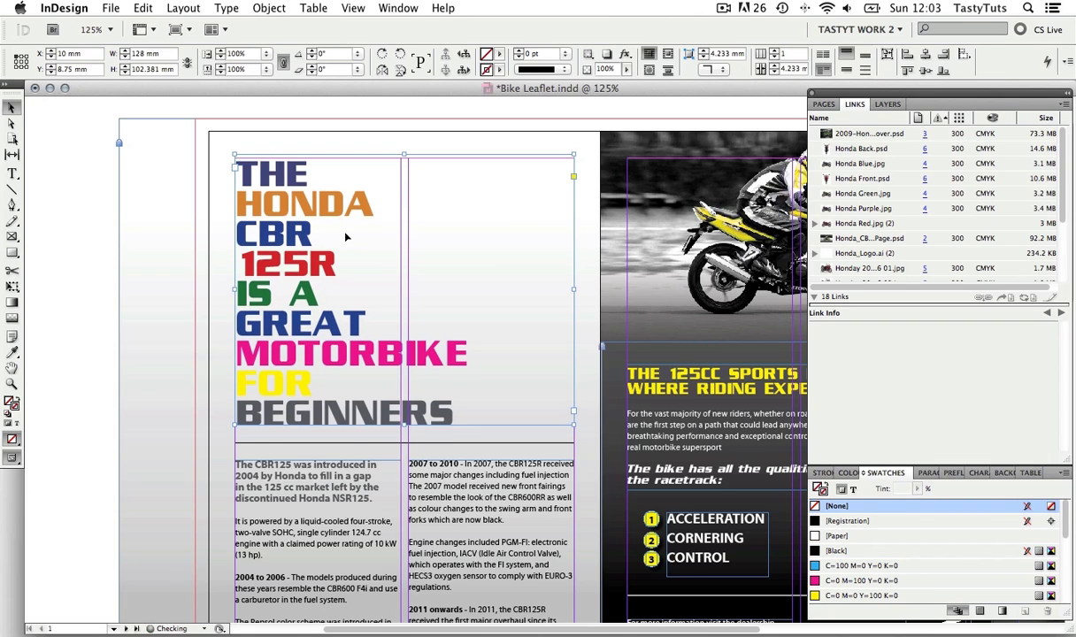
key(Up)
key(Up)
key(Left)
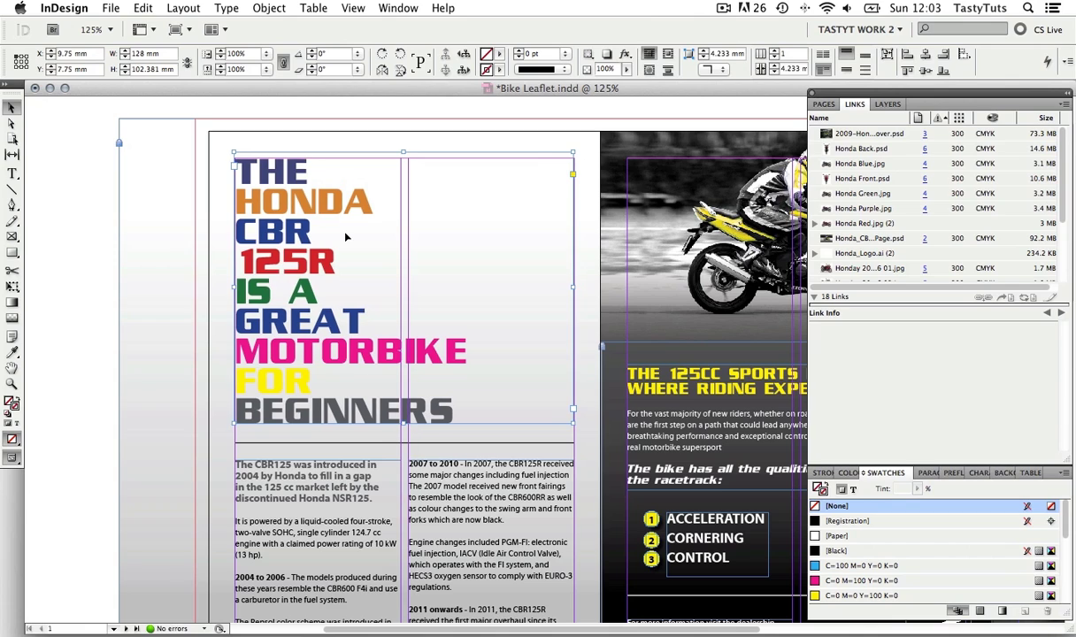
key(Up)
key(w)
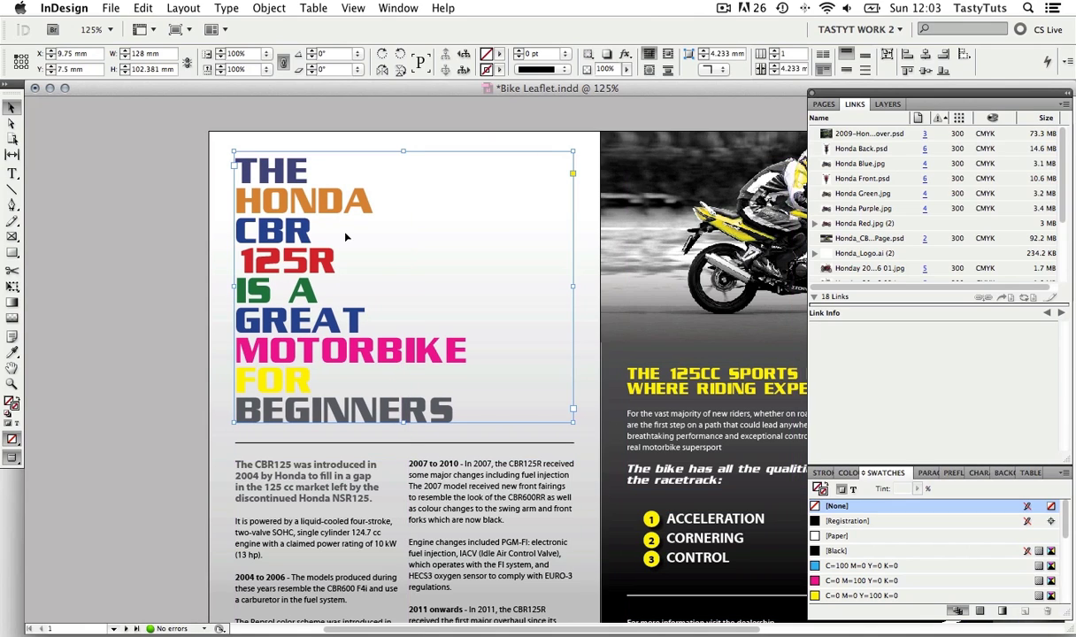
click(138, 287)
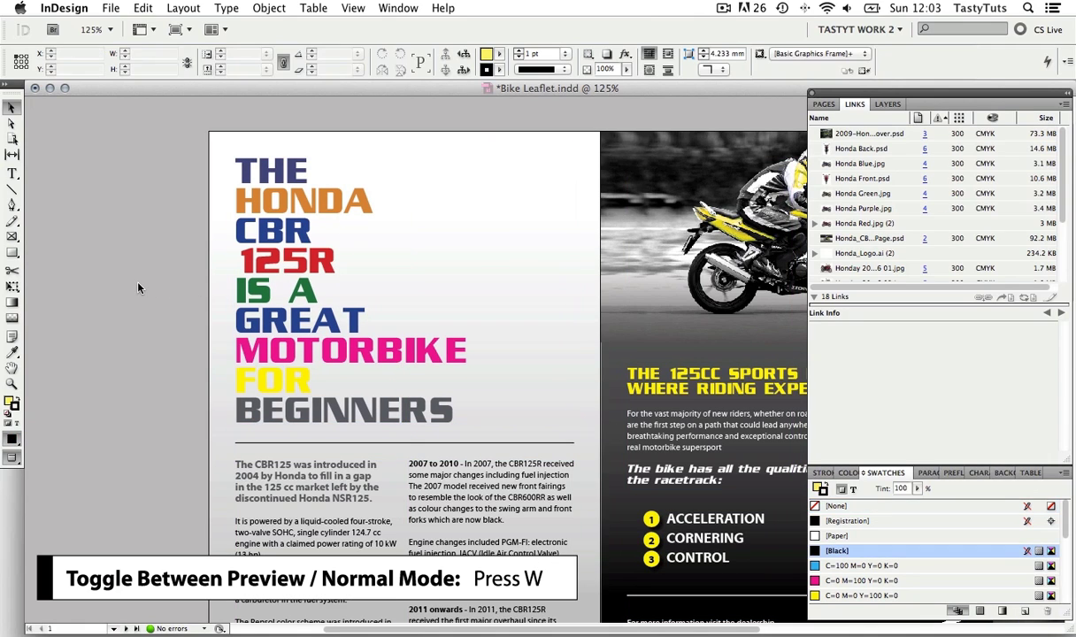
Nudge the horizontal rule below the multicoloured headline up to Y 116.574 mm and deselect it
scroll(389, 354, down, 3)
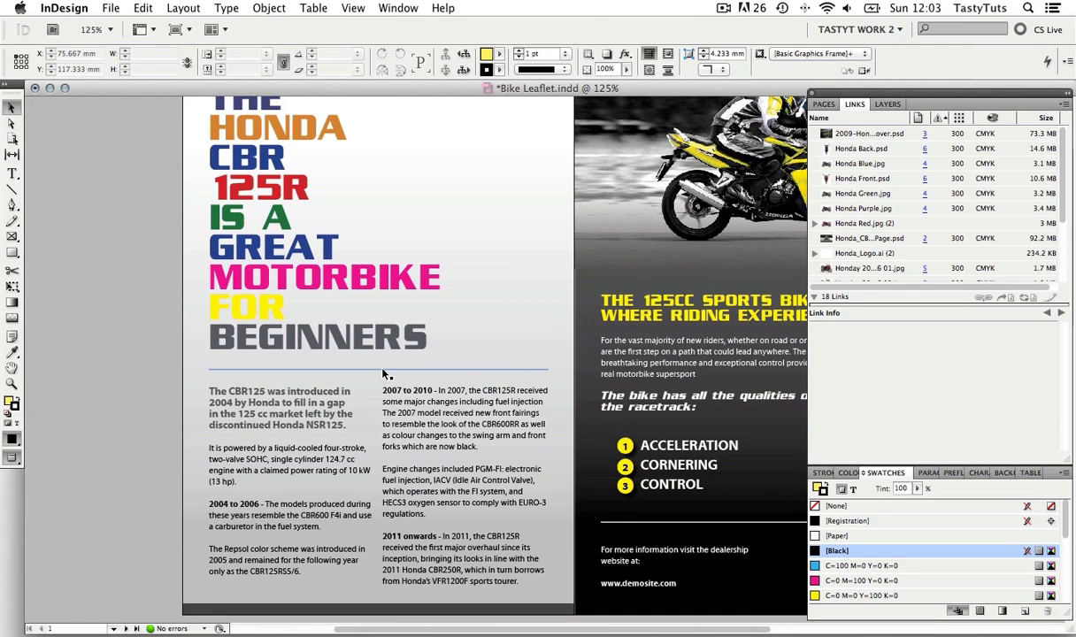
click(383, 371)
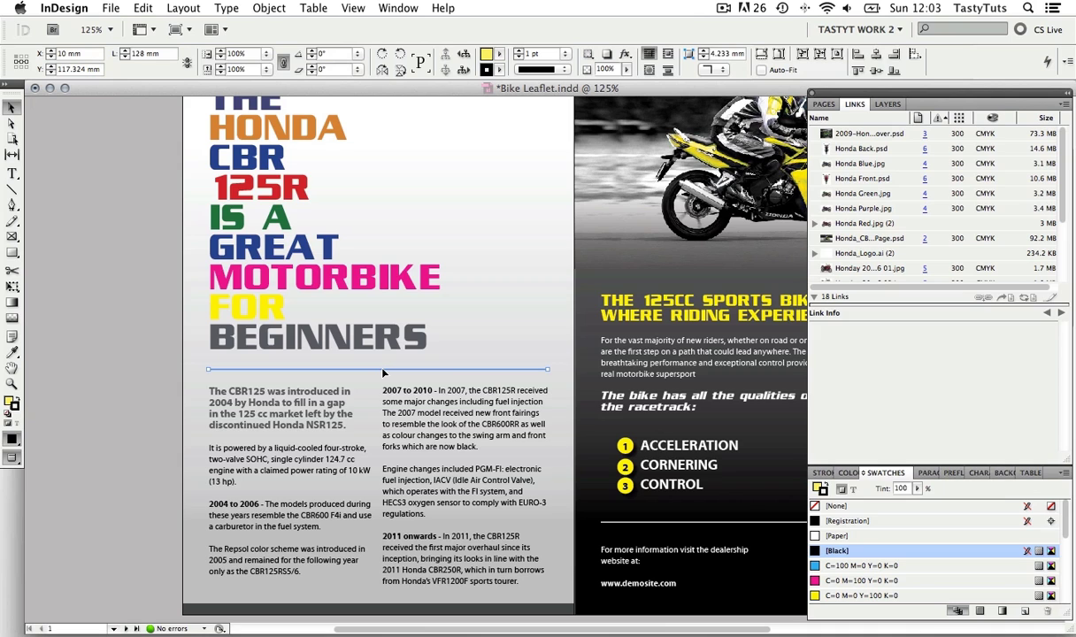
key(Up)
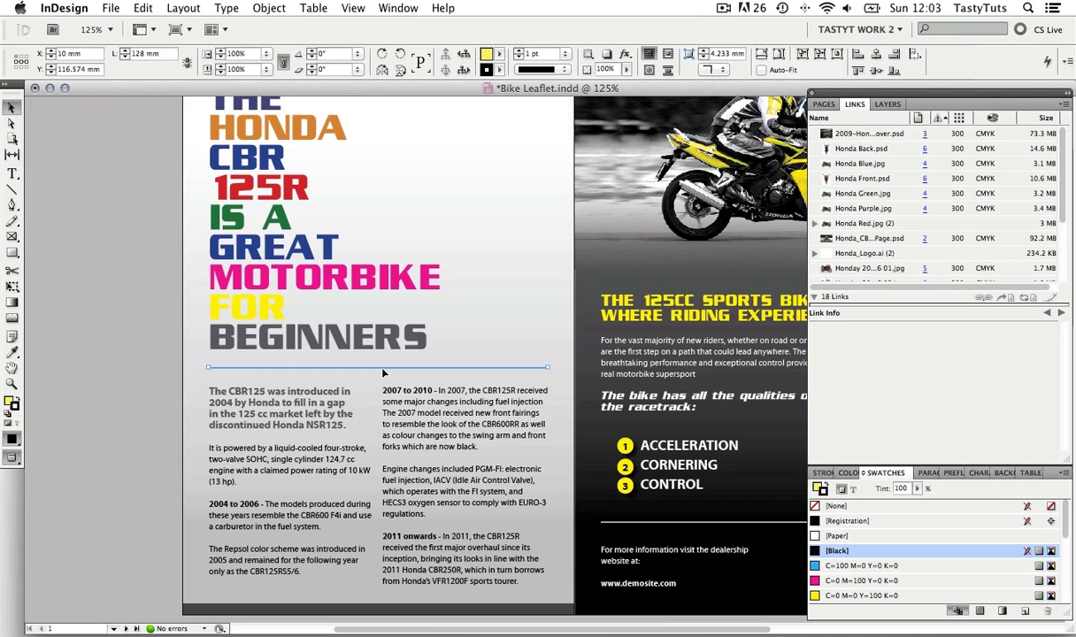
click(156, 320)
Nudge the text frame with the yellow 125cc sports bike heading up to Y 83.547 mm
drag(378, 342, 363, 349)
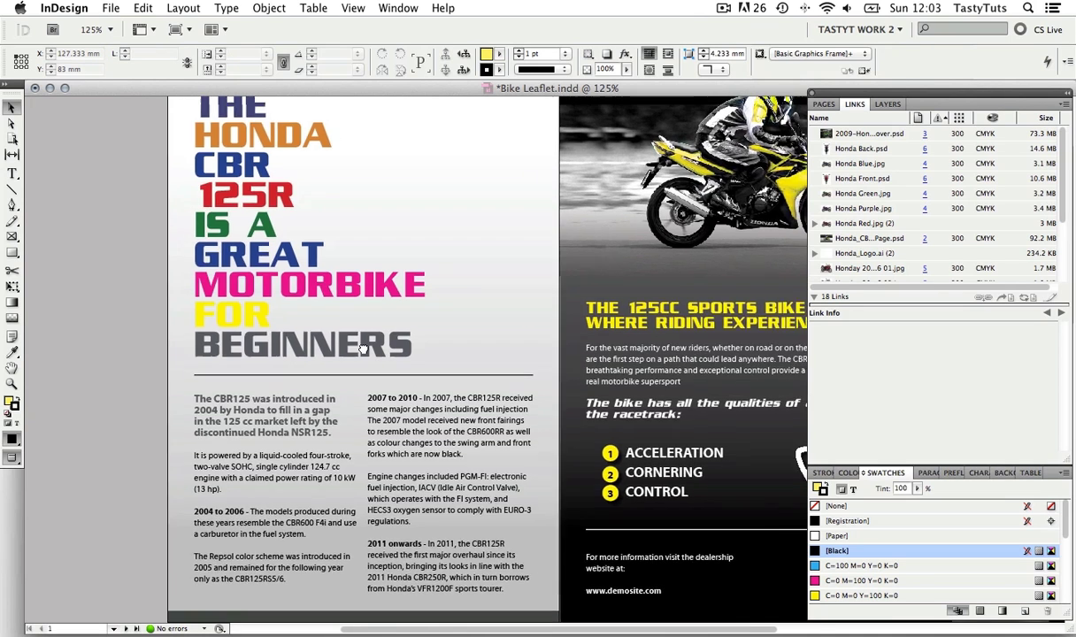
scroll(363, 350, right, 10)
click(431, 357)
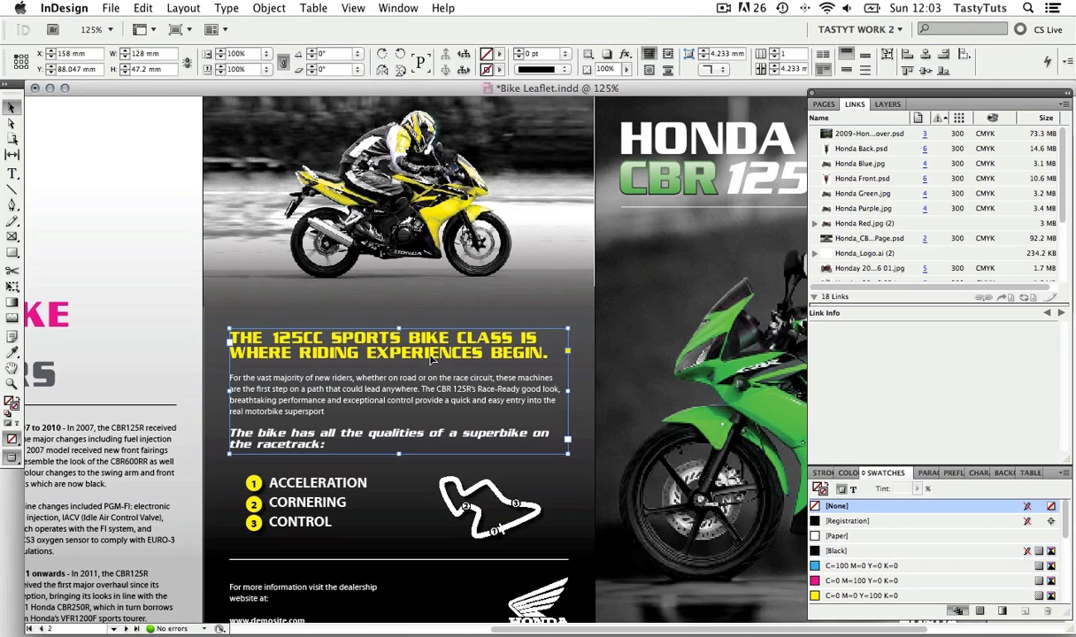
key(Up)
key(Up)
key(Up)
key(Up)
key(Up)
key(Up)
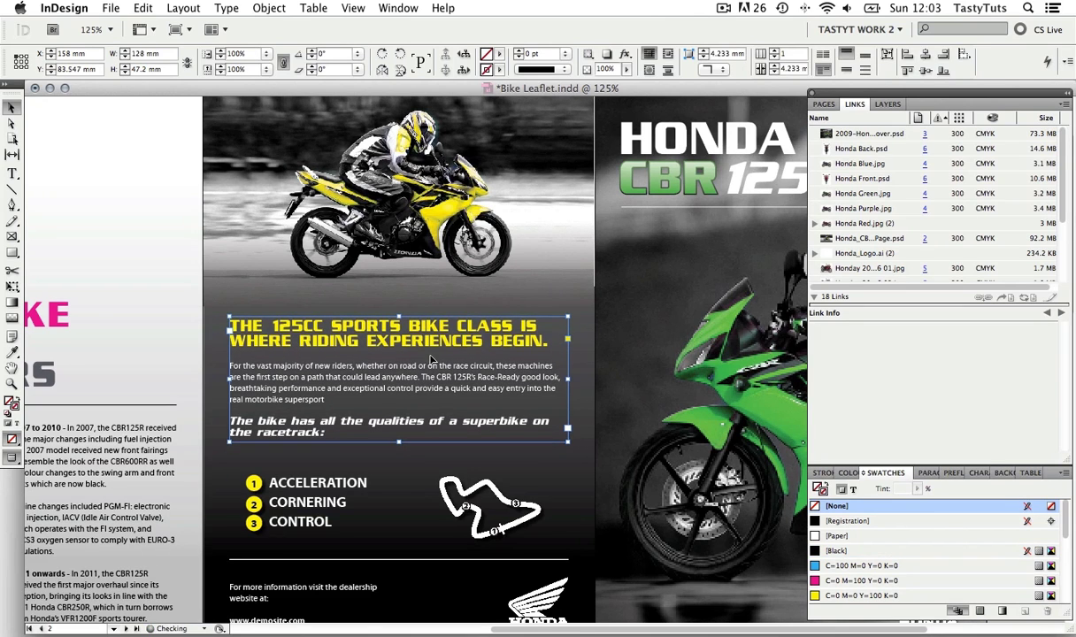
Nudge the numbered list, its yellow circles and the racetrack graphic up together to Y 140.95 mm and deselect them
drag(559, 473, 254, 543)
key(Up)
key(Up)
key(Up)
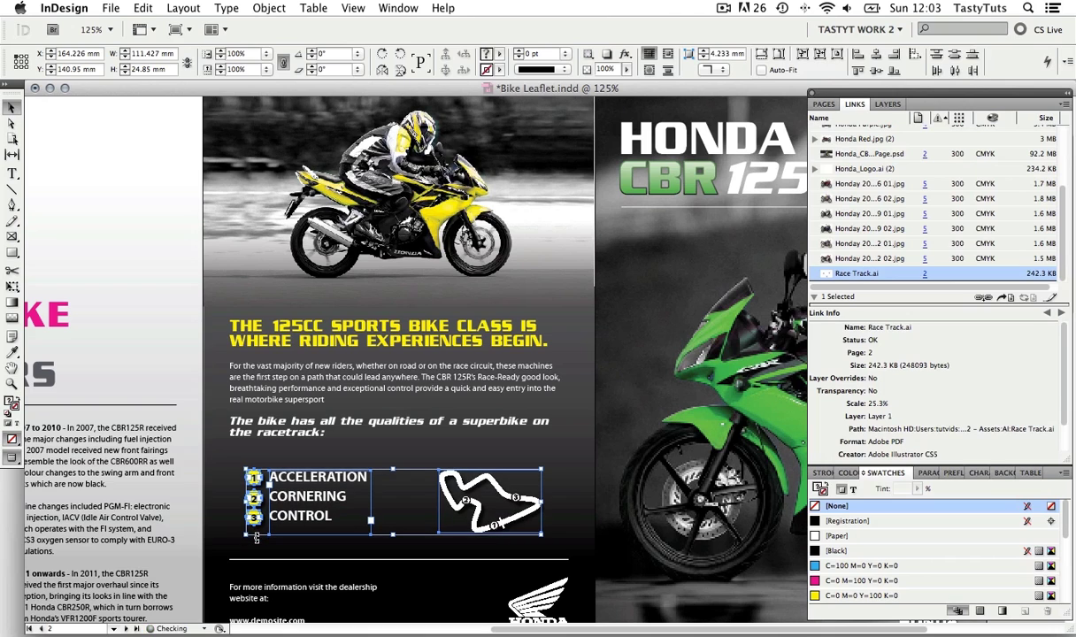
click(231, 454)
Align the three yellow number circles on their horizontal centres and distribute them evenly by their vertical centres
key(z)
drag(223, 442, 329, 569)
scroll(544, 440, right, 3)
key(v)
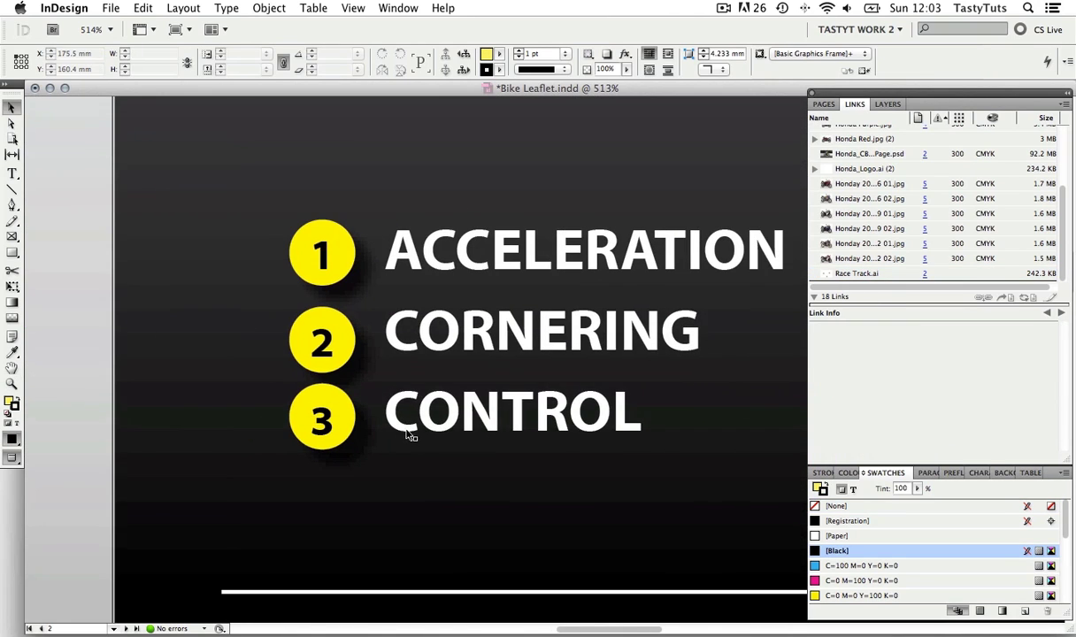
click(348, 405)
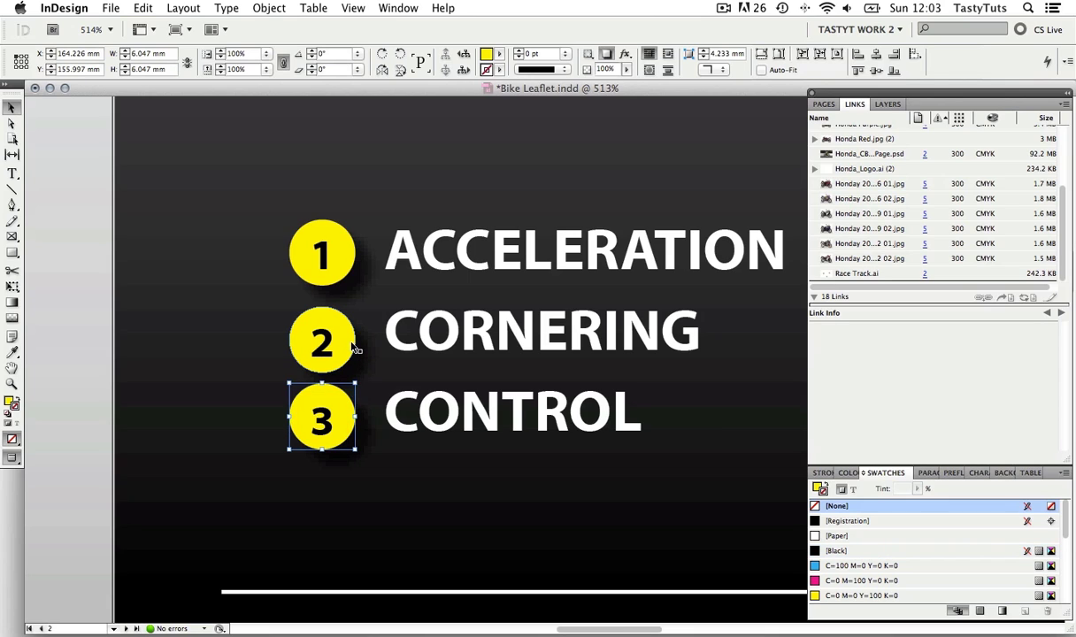
shift+click(352, 347)
shift+click(353, 266)
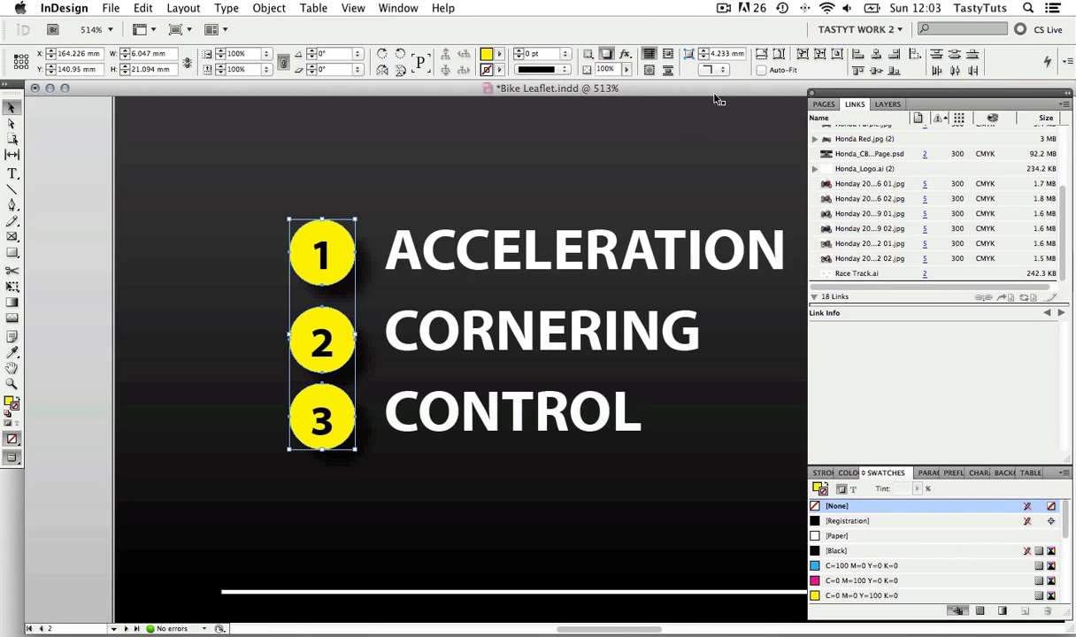
click(876, 55)
click(954, 56)
Nudge the number 2 text frame up to Y 149.1 mm and the number 3 text frame up to Y 156.55 mm
click(326, 323)
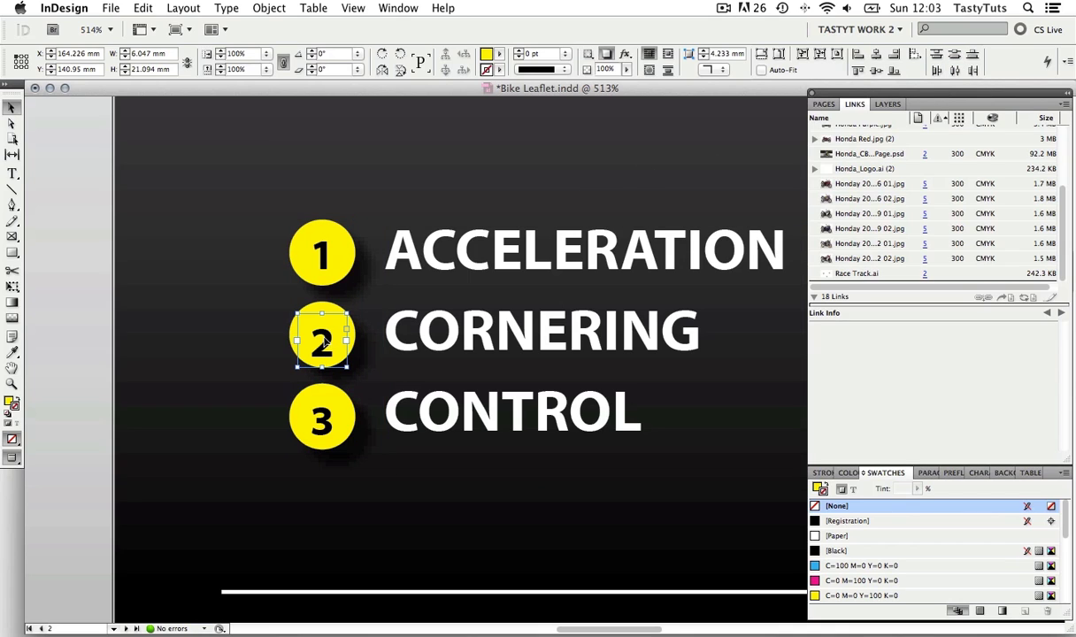
key(Up)
key(Up)
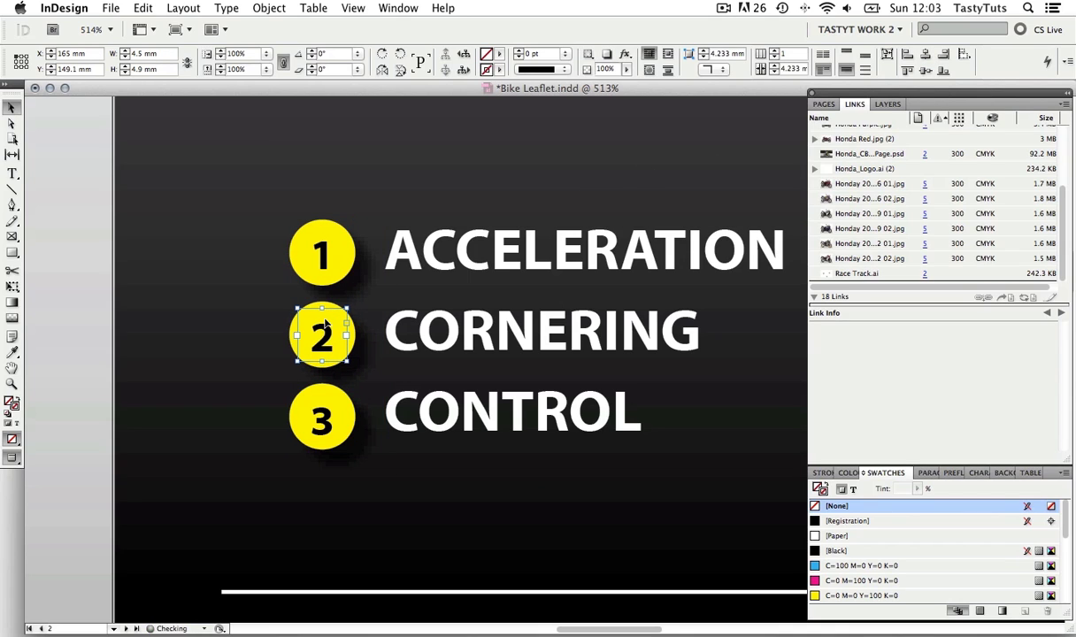
click(315, 395)
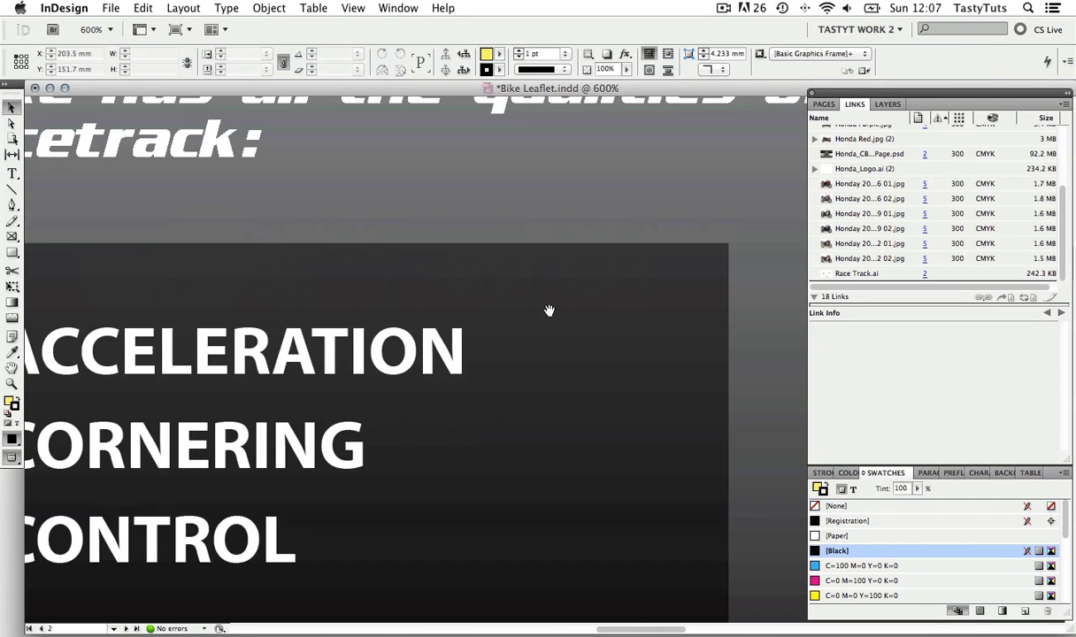
Display the bike photo collage on the inside spread in Normal screen mode with its guides and frame edges
drag(549, 311, 64, 426)
drag(423, 286, 123, 405)
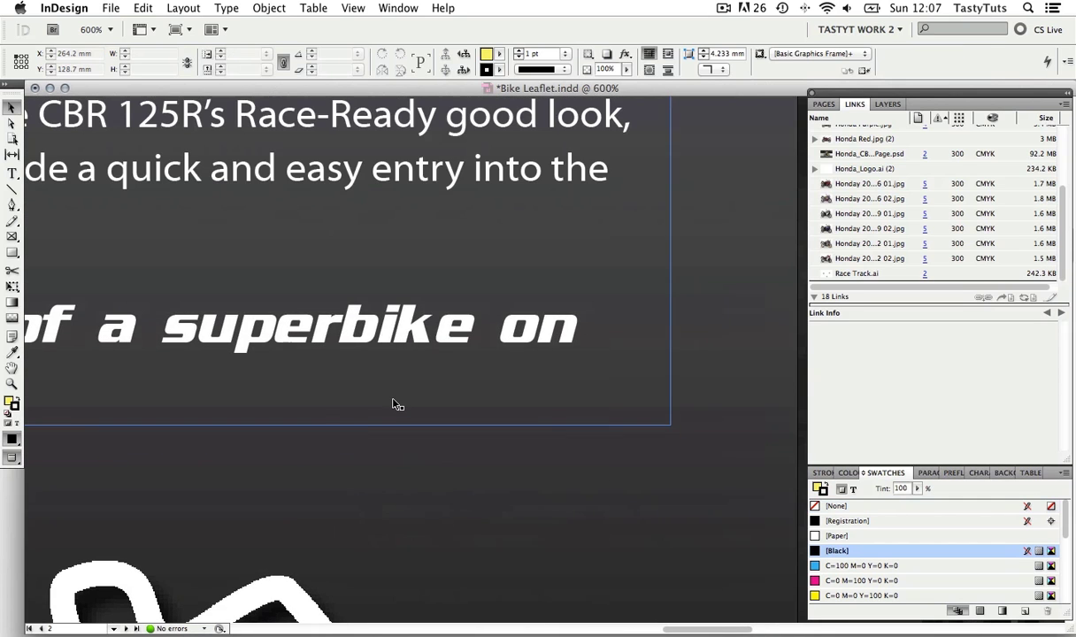
key(super+1)
drag(649, 328, 396, 345)
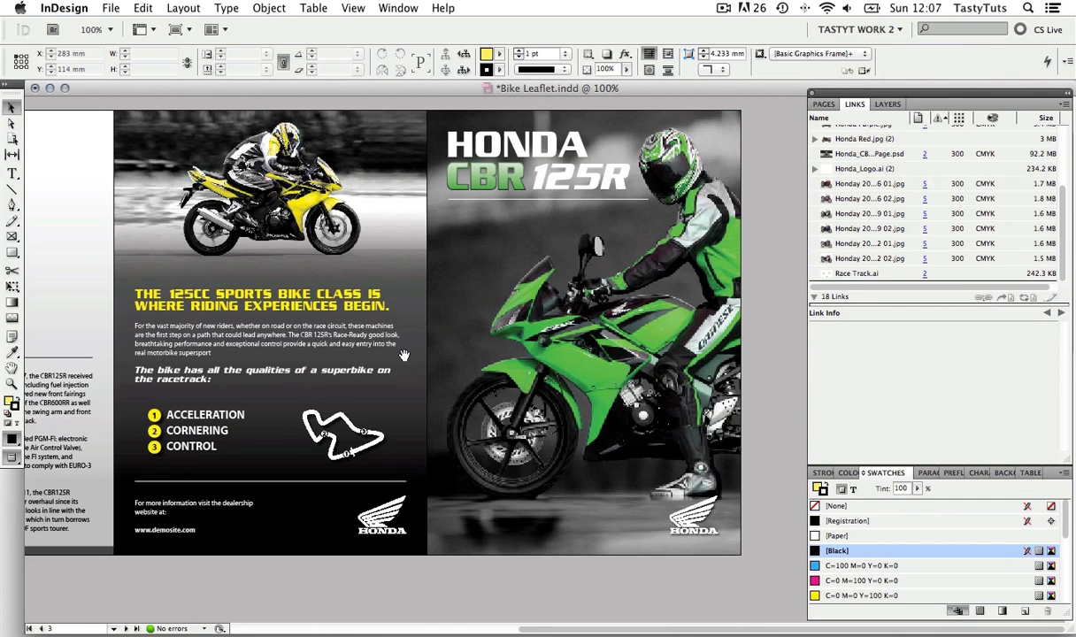
drag(365, 482, 633, 178)
drag(428, 468, 586, 247)
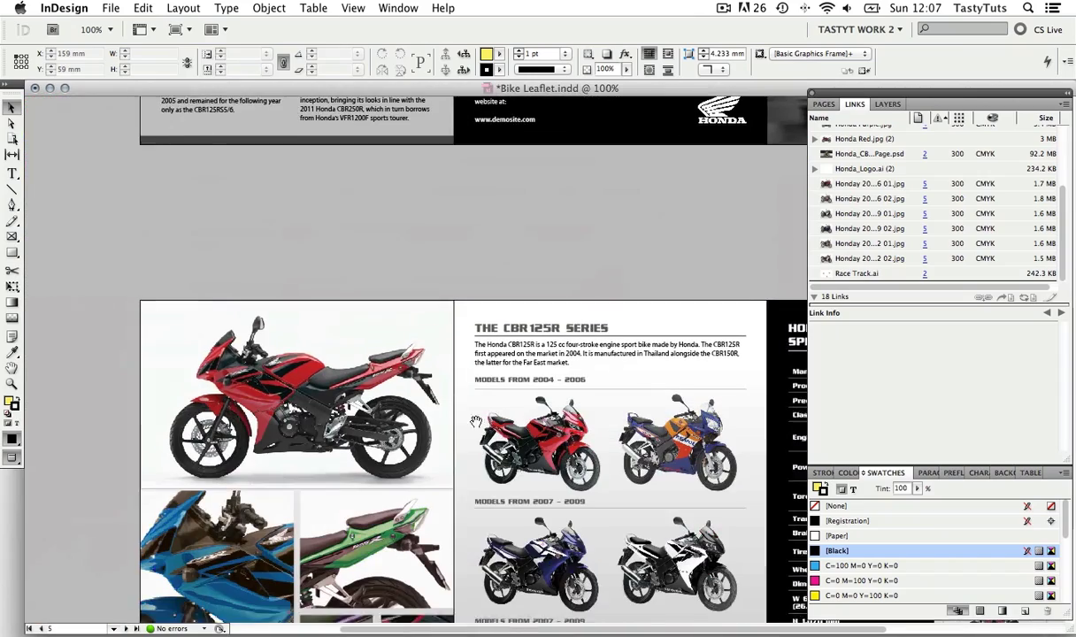
drag(394, 561, 408, 410)
key(z)
click(360, 393)
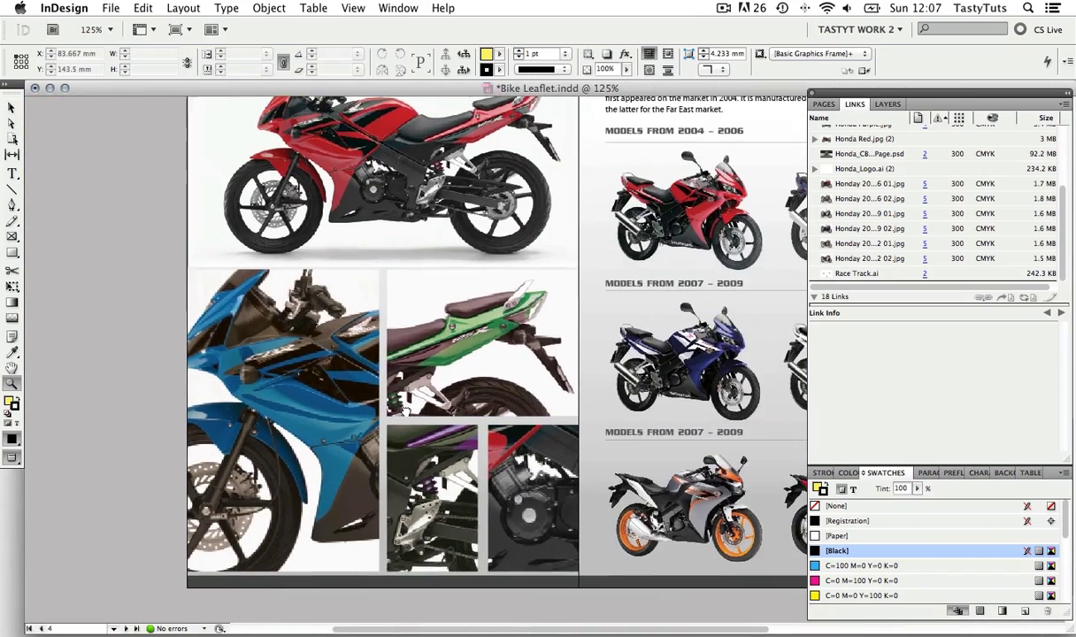
key(w)
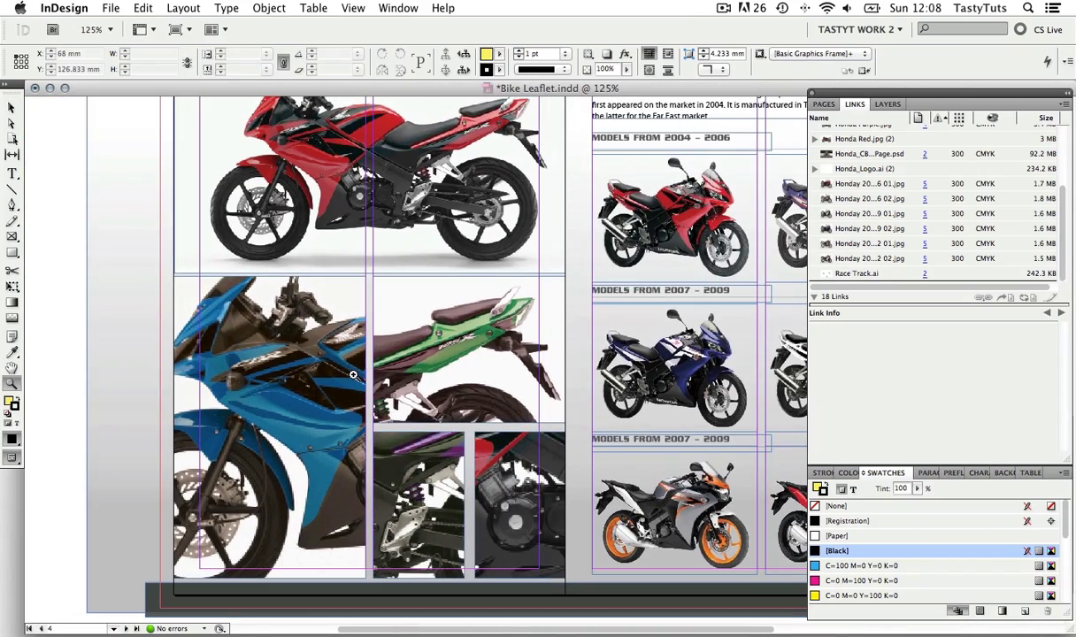
key(v)
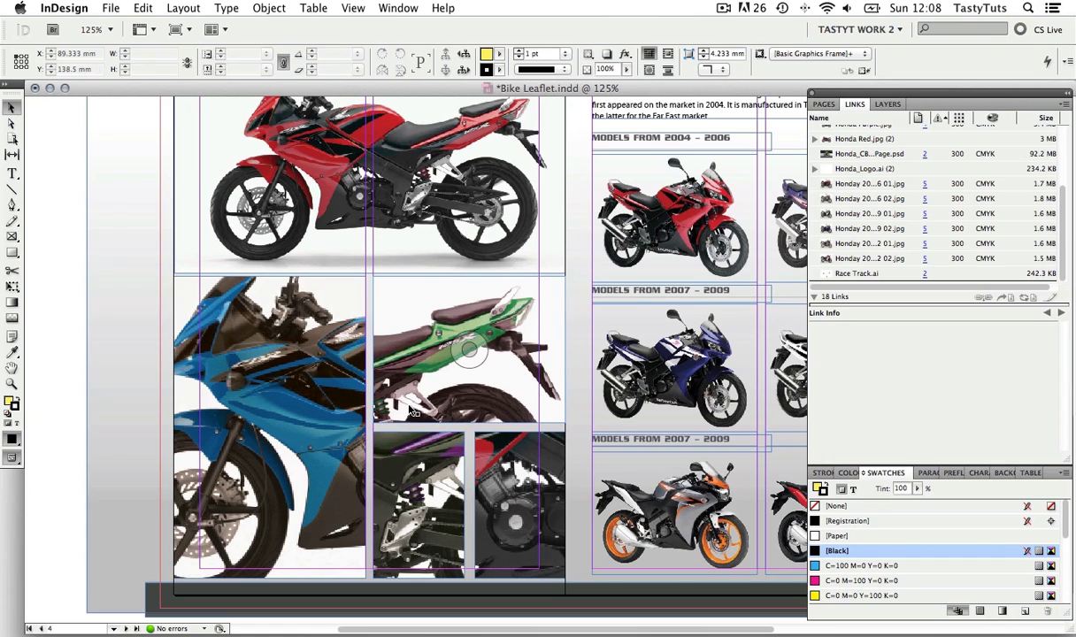
Open the Grids preferences and set the document grid colour to Magenta
click(78, 10)
mouse_move(96, 71)
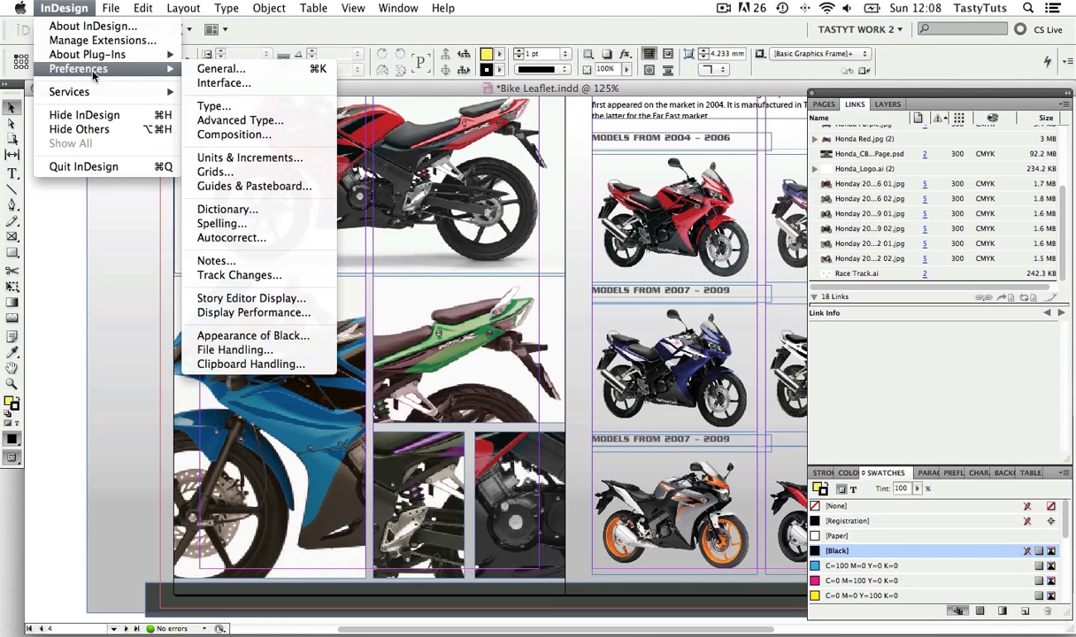
click(250, 171)
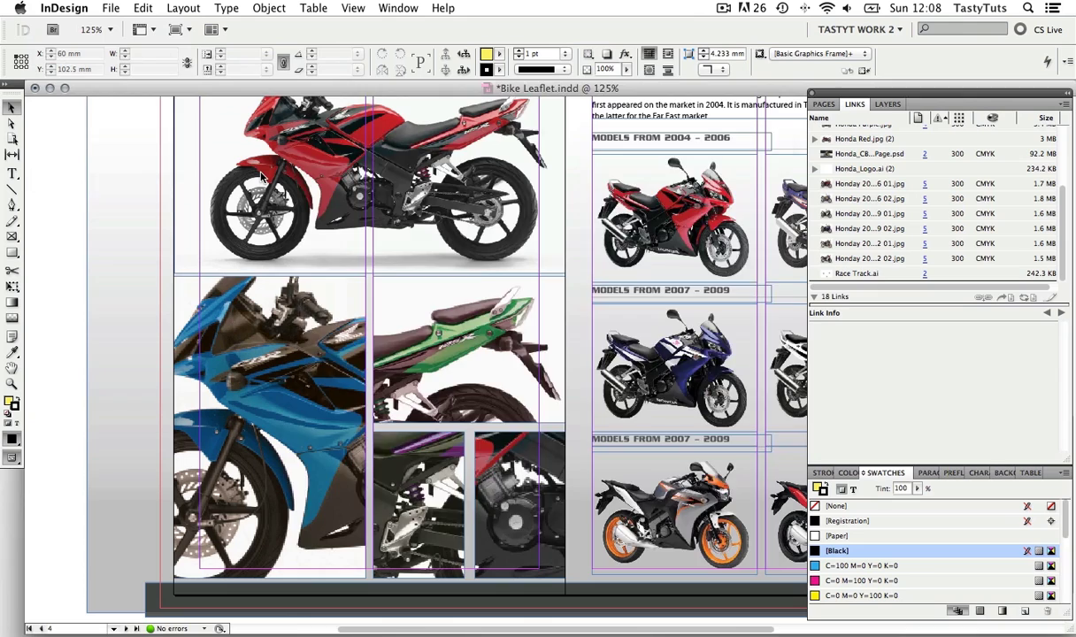
click(587, 329)
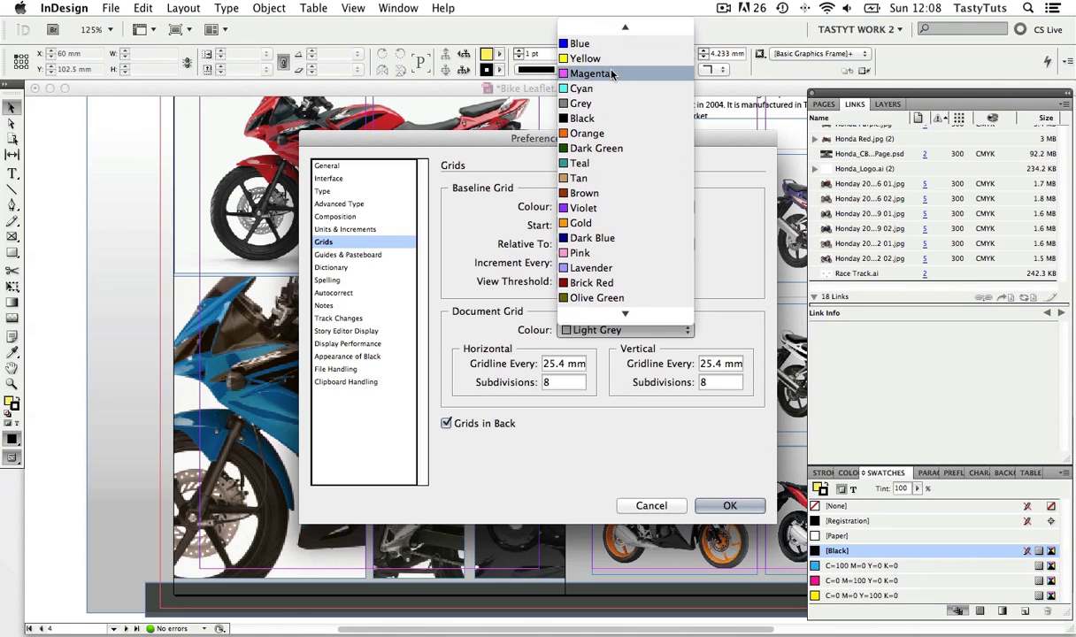
click(588, 69)
Set the document grid to a gridline every 1 mm with 1 subdivision, both horizontally and vertically, and apply the preferences
drag(564, 364, 530, 366)
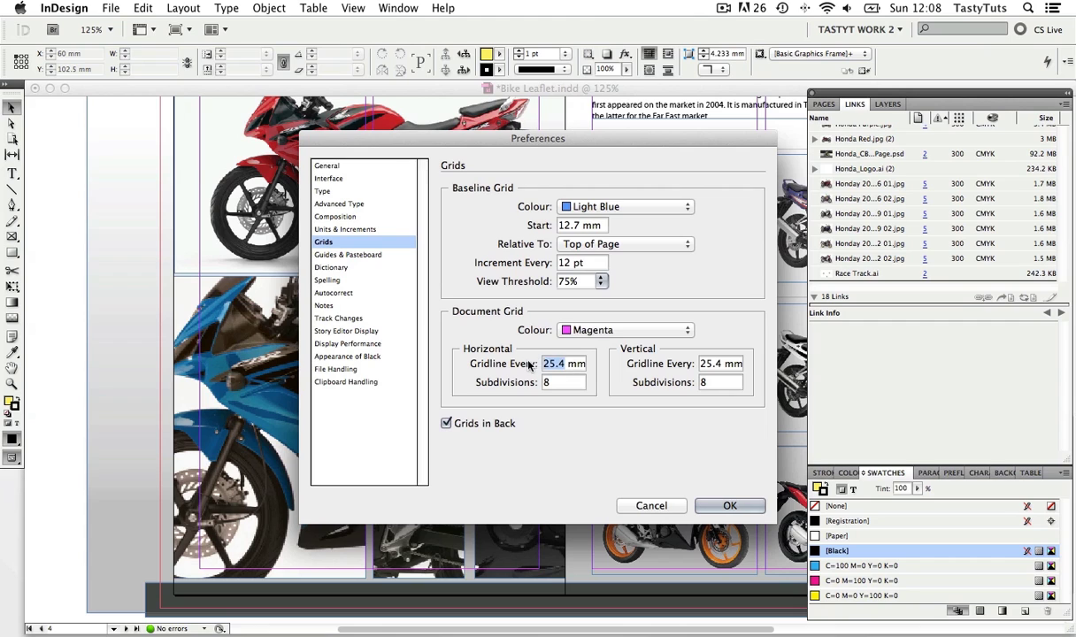
text(1)
key(Tab)
text(1)
key(Tab)
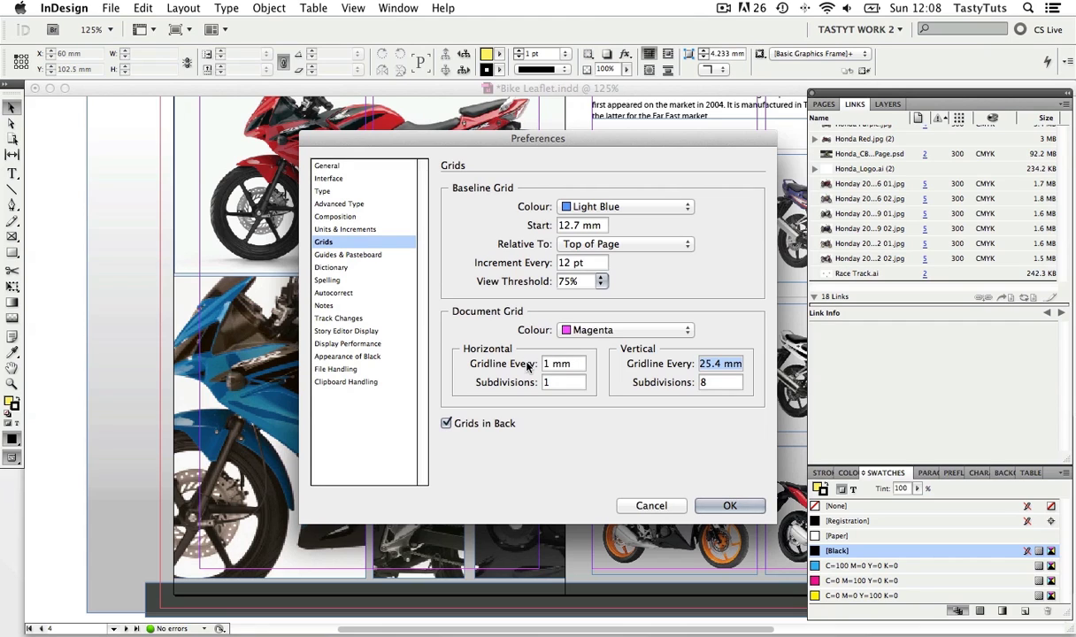
text(1)
key(Tab)
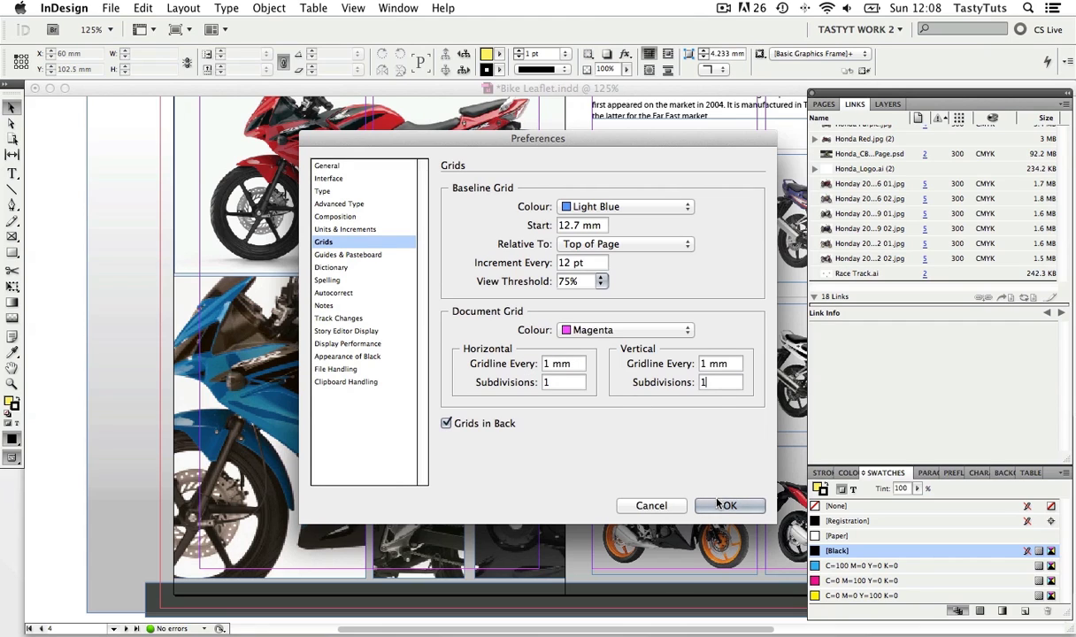
click(719, 505)
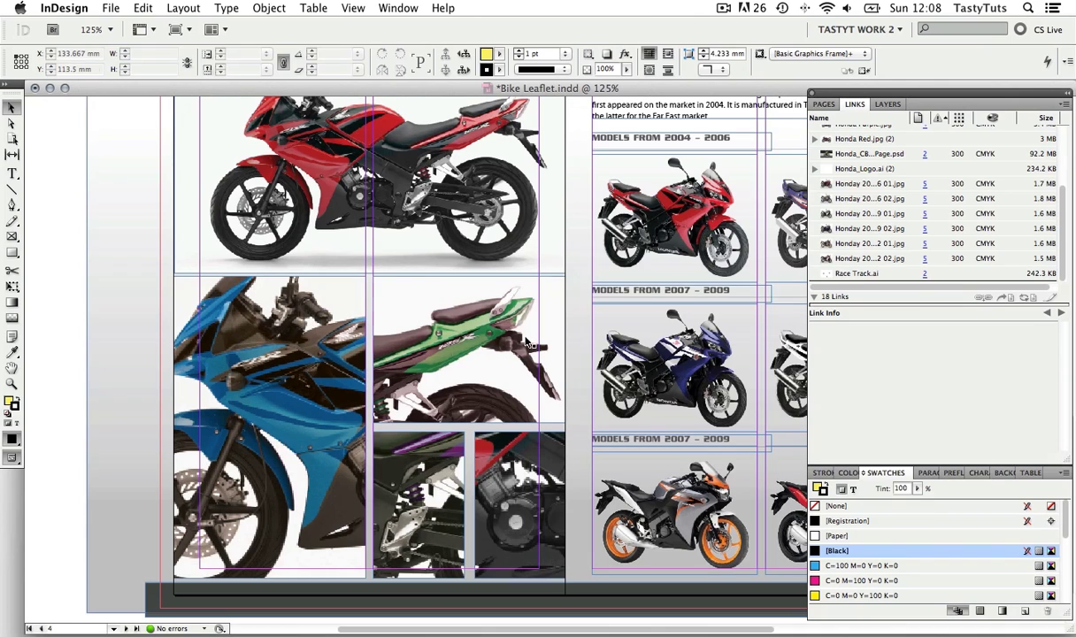
Show the document grid on the spread
click(353, 8)
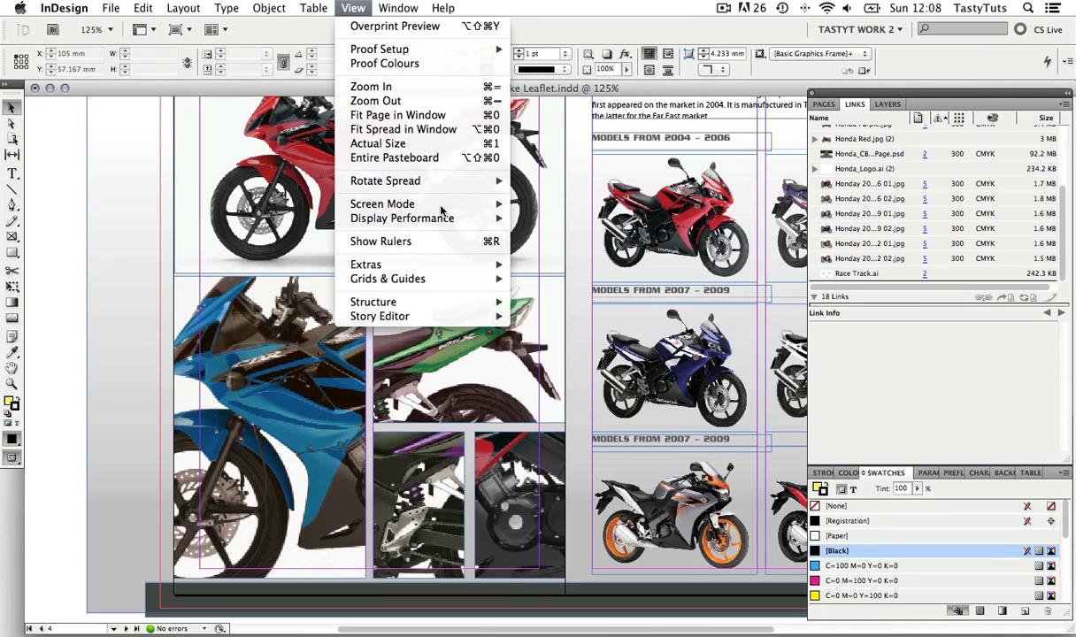
mouse_move(472, 280)
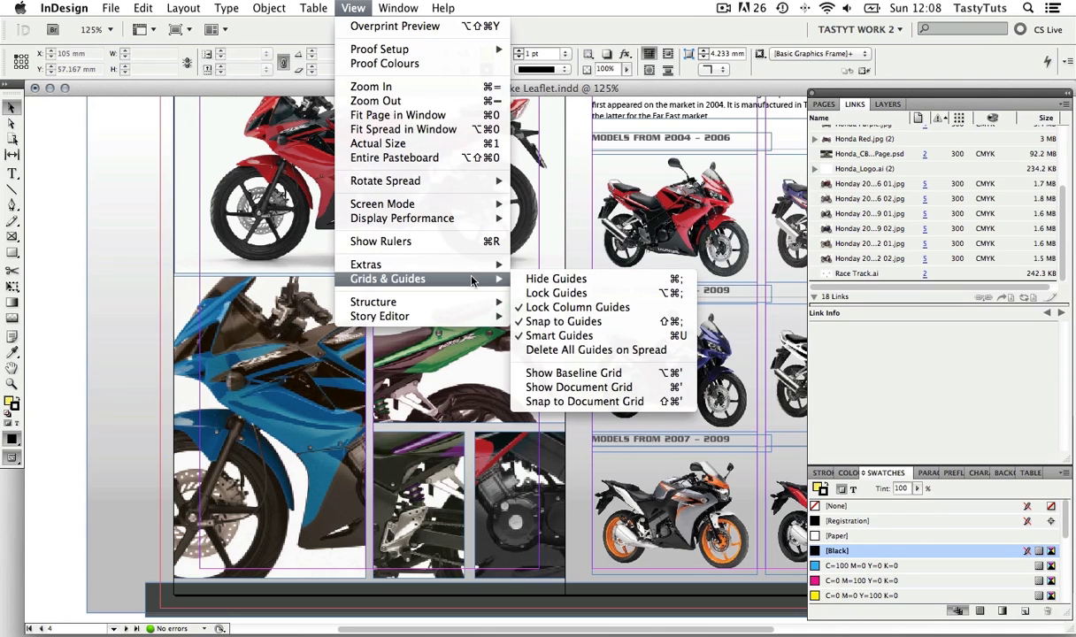
click(587, 391)
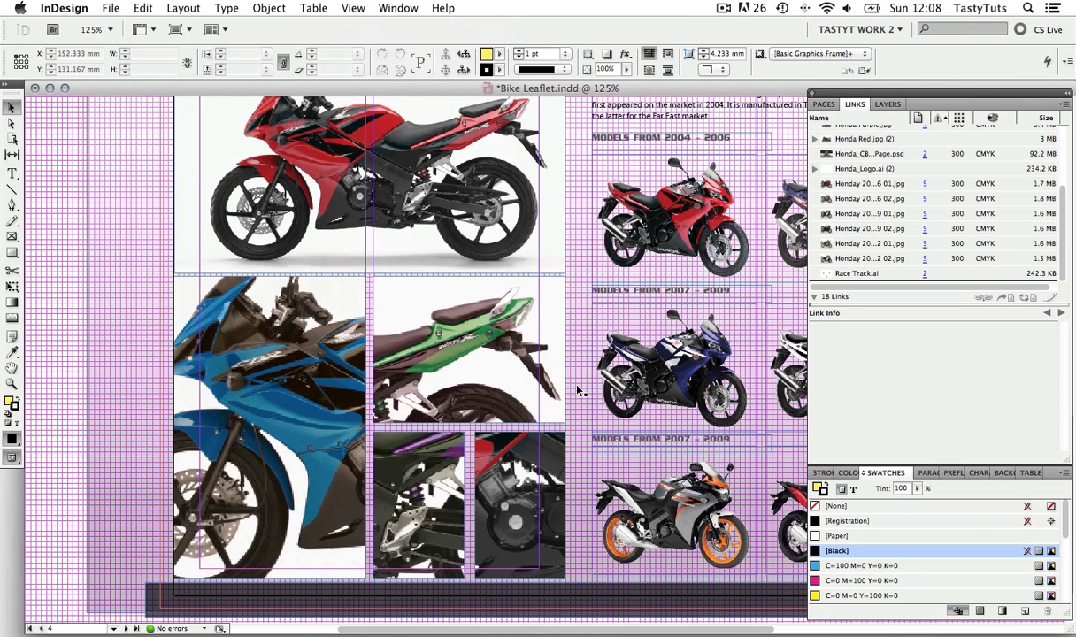
Extend the right edge of the blue bike's picture frame to the nearest vertical gridline, working at 4000% zoom
key(z)
drag(284, 242, 421, 403)
drag(469, 111, 637, 252)
key(v)
drag(548, 363, 468, 269)
click(456, 285)
scroll(494, 338, down, 12)
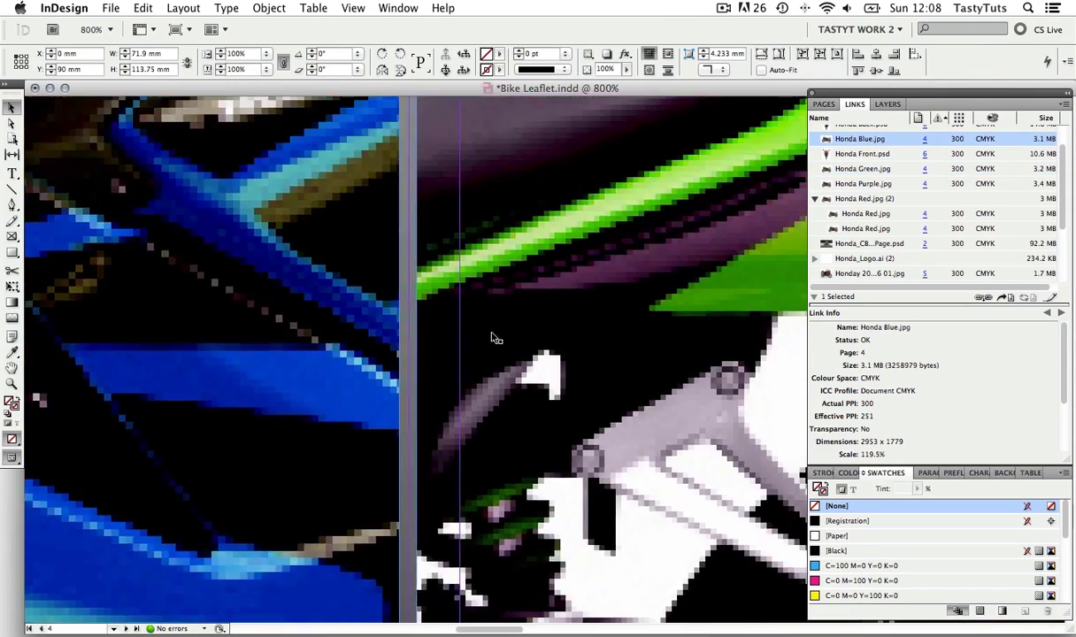
click(513, 464)
drag(483, 437, 455, 402)
click(531, 359)
drag(560, 331, 569, 330)
click(442, 491)
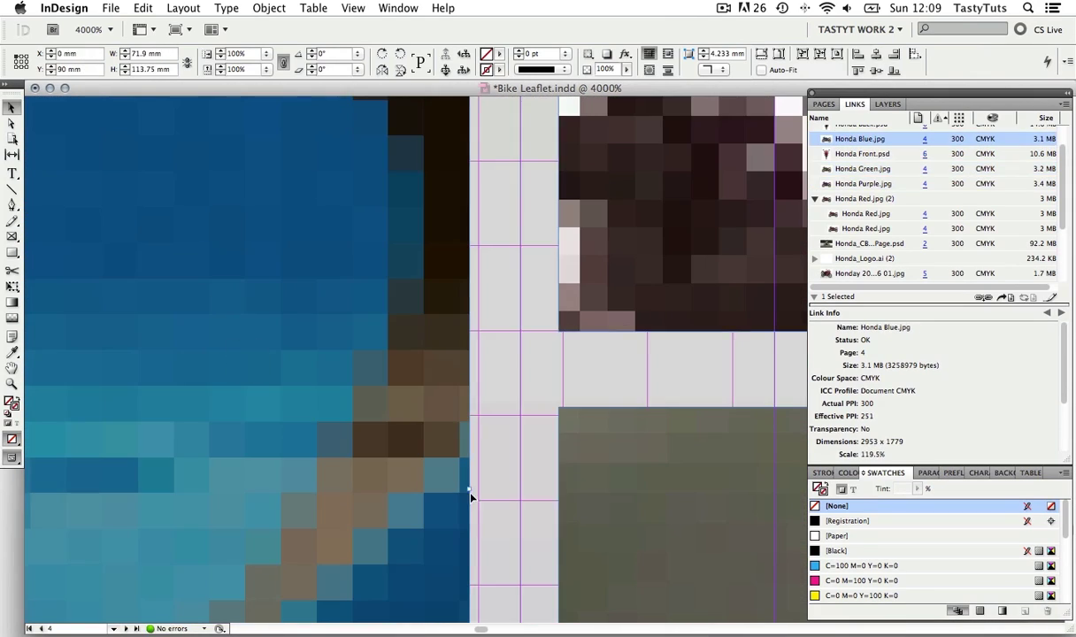
drag(471, 497, 479, 498)
Align the left edges of the purple and green bike picture frames to the nearest vertical gridline
click(611, 452)
drag(559, 412, 567, 410)
click(593, 305)
drag(563, 332, 567, 331)
Adjust the red bike's engine close-up frame to X 111.01 mm, Y 146 mm and view the collage at 125% in Preview mode
drag(708, 492, 381, 285)
click(340, 323)
click(726, 540)
drag(696, 491, 471, 288)
key(super+minus)
key(super+minus)
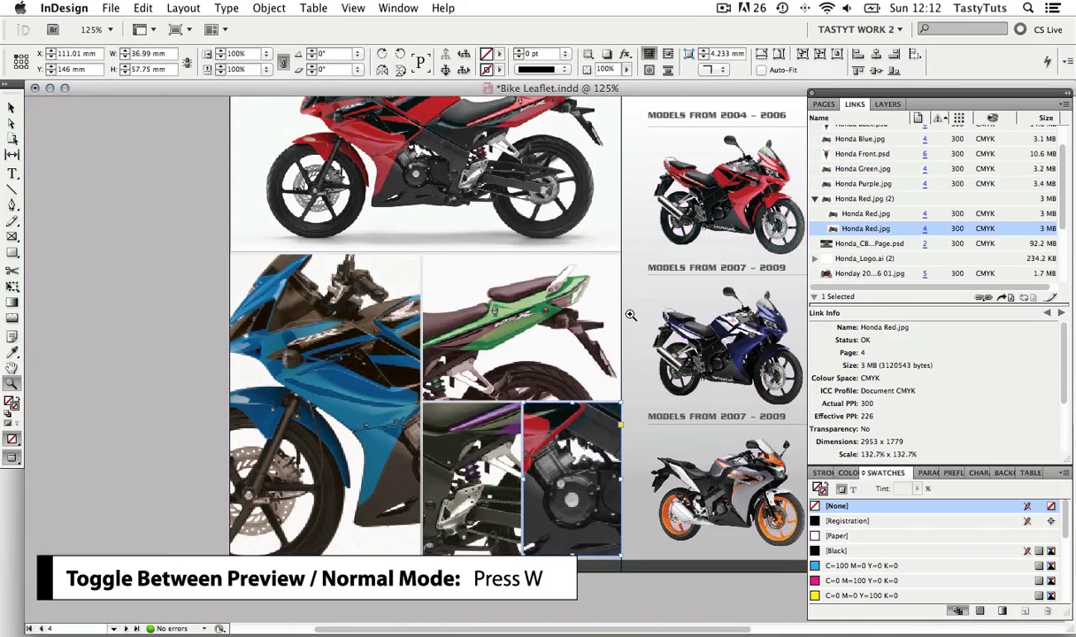
Return the spread to Normal screen mode and hide the document grid
key(v)
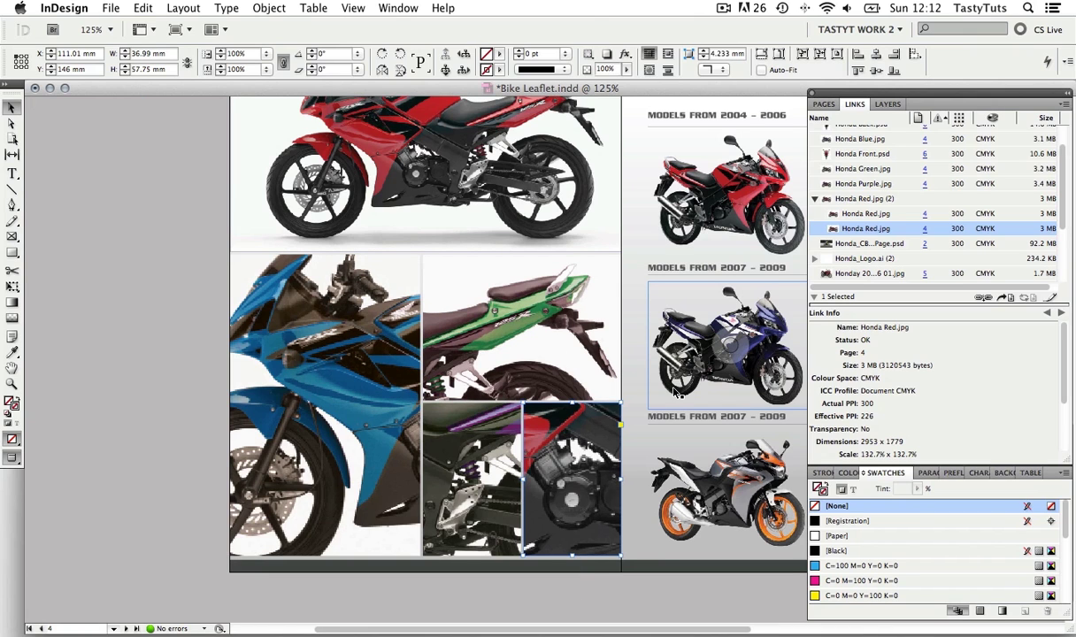
key(w)
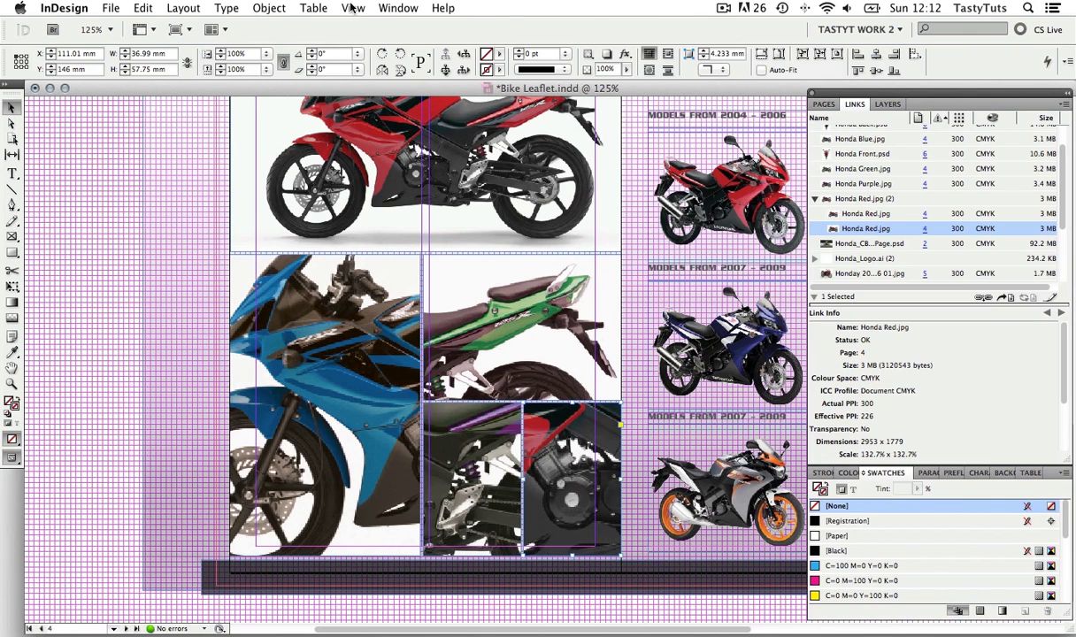
click(353, 8)
mouse_move(464, 278)
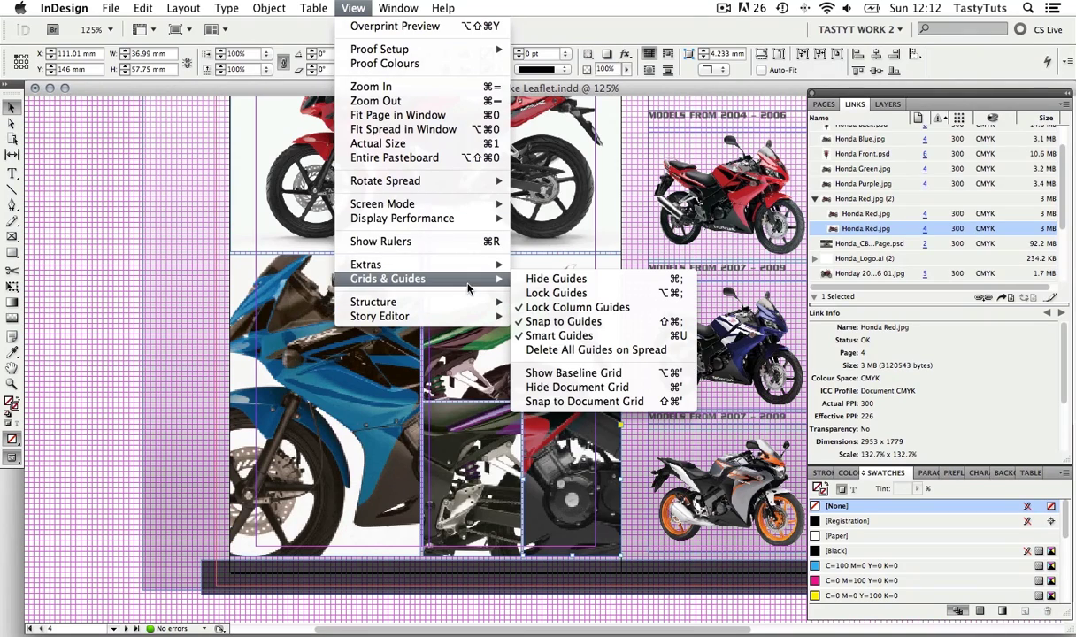
click(583, 387)
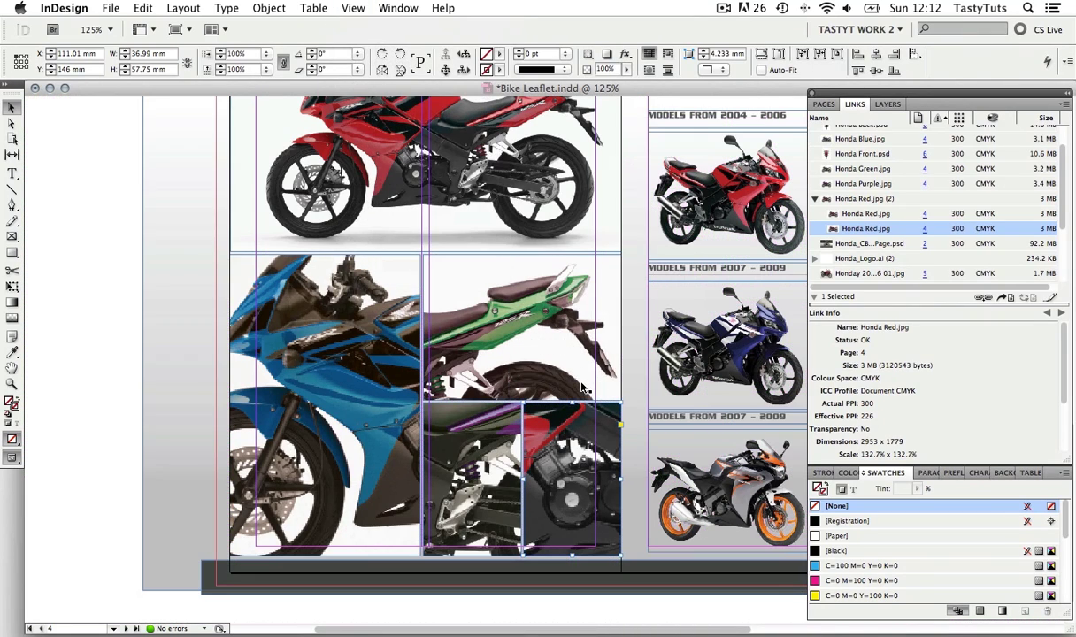
In Preview mode, move the "Models from 2004 - 2006" heading down to Y 37.7 mm and fit its frame to the text
drag(625, 357, 245, 344)
drag(397, 296, 398, 318)
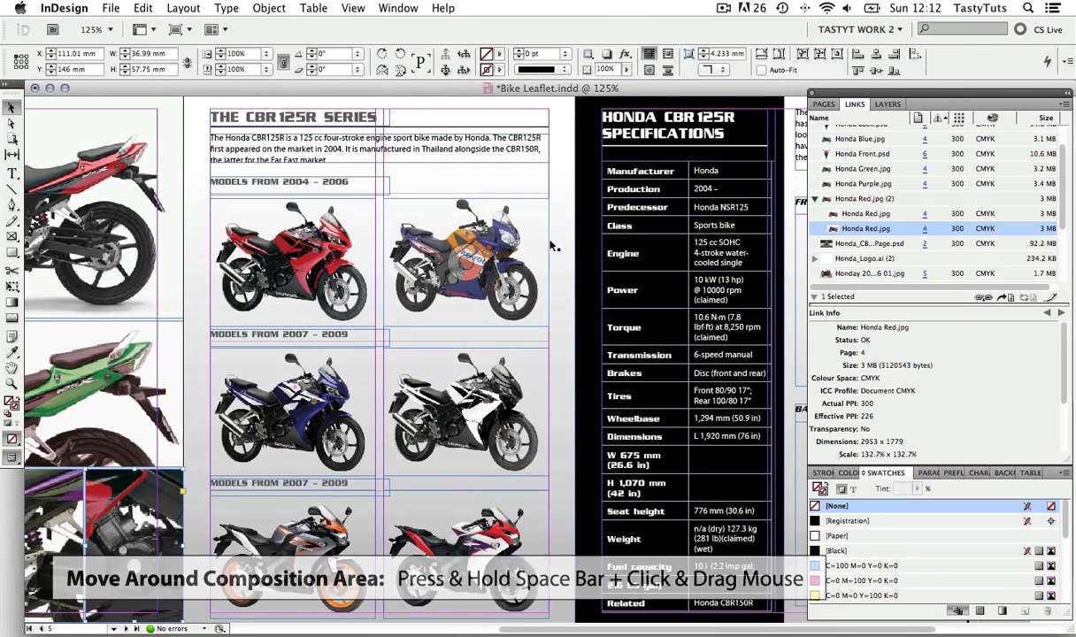
key(w)
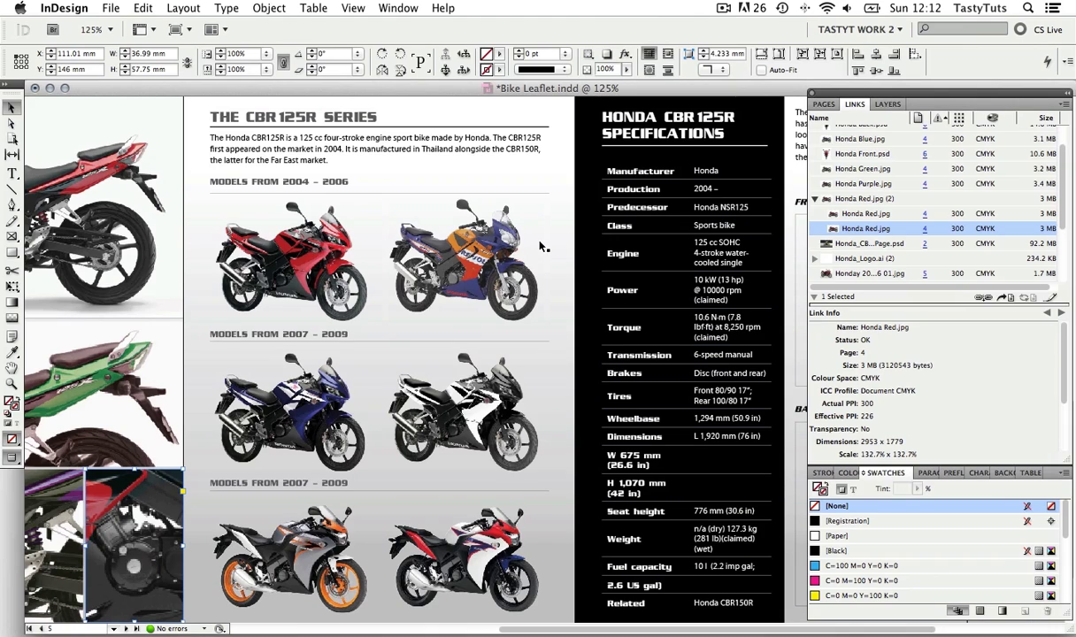
click(338, 189)
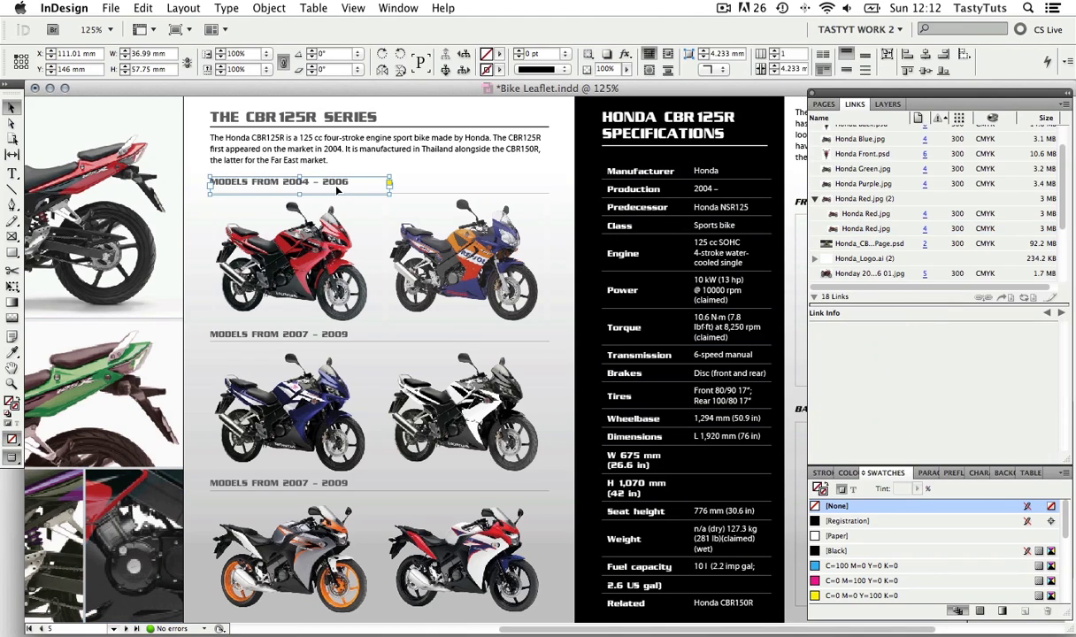
drag(337, 189, 330, 202)
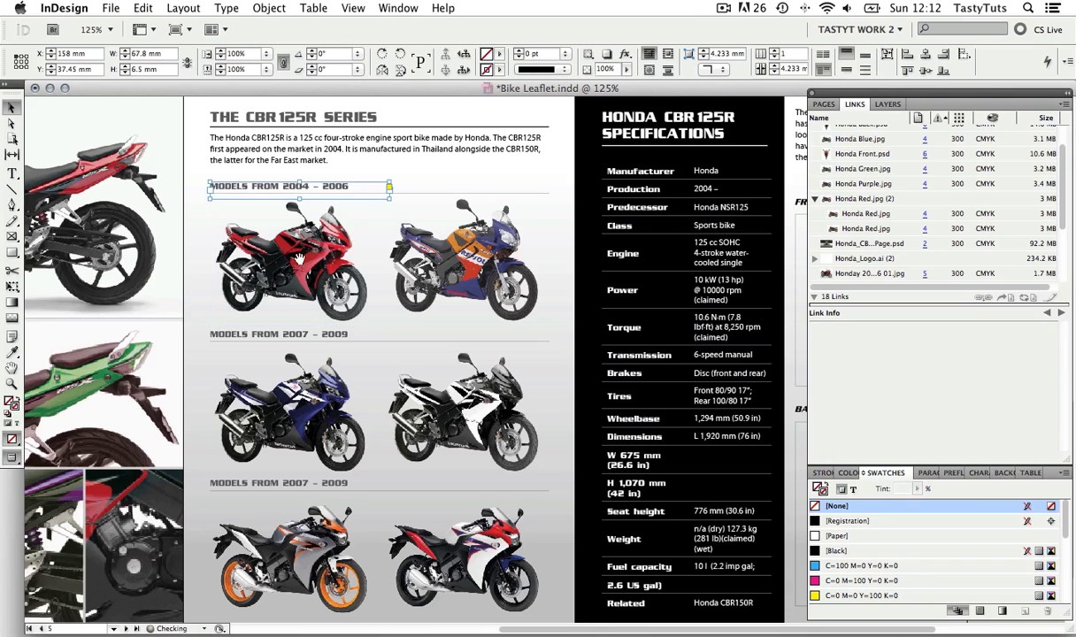
double_click(299, 199)
key(Down)
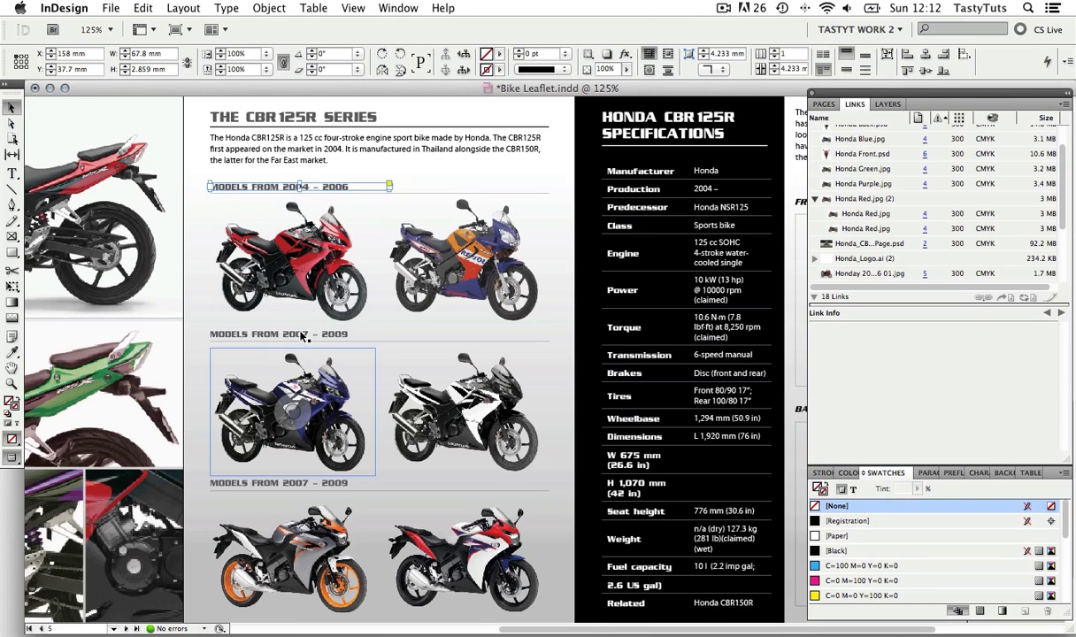
Fit both "Models from 2007 - 2009" heading frames to their text and nudge the lower one down to Y 149.7 mm
click(303, 335)
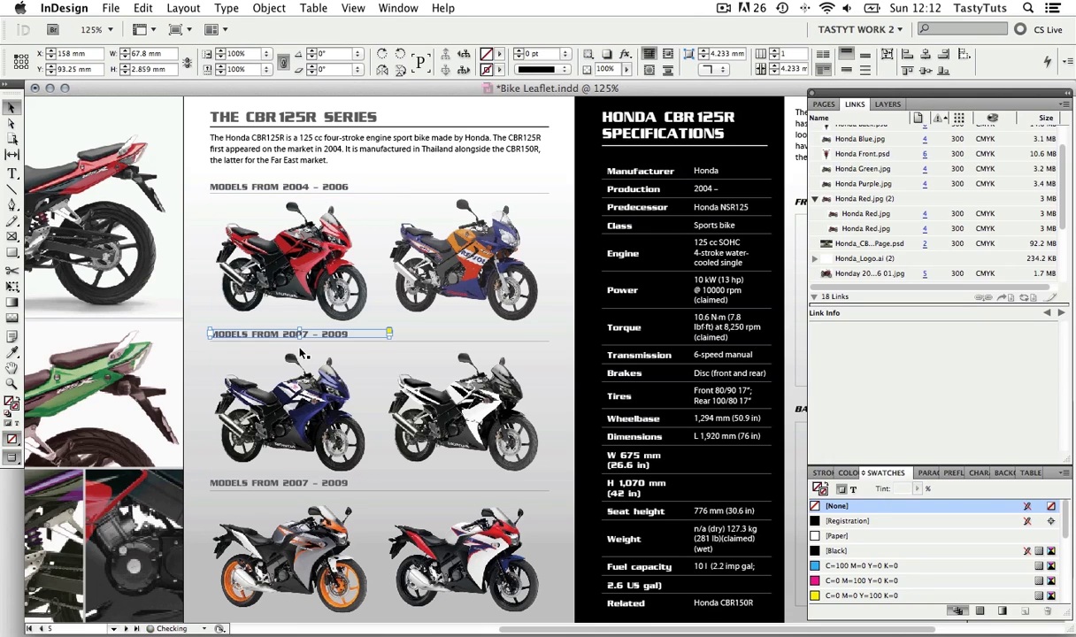
click(300, 486)
double_click(299, 497)
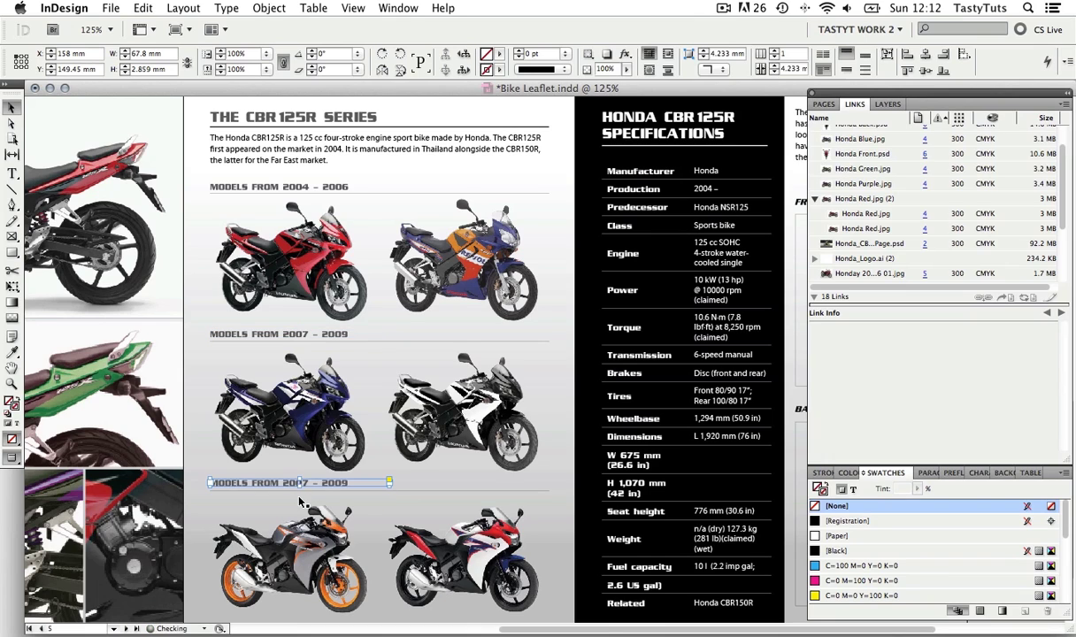
key(Down)
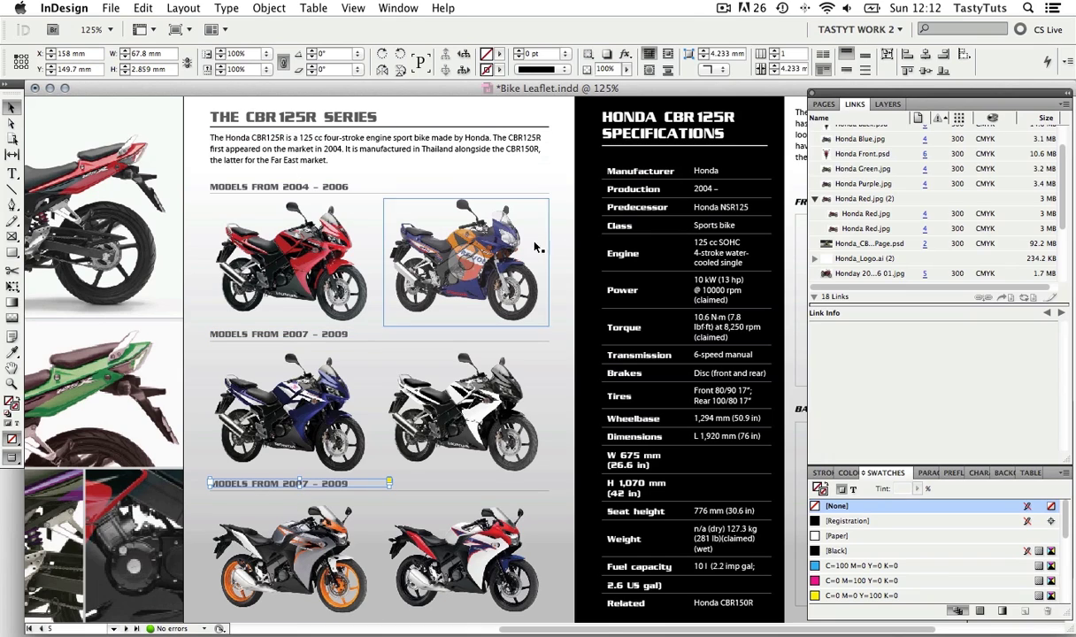
click(569, 249)
click(568, 250)
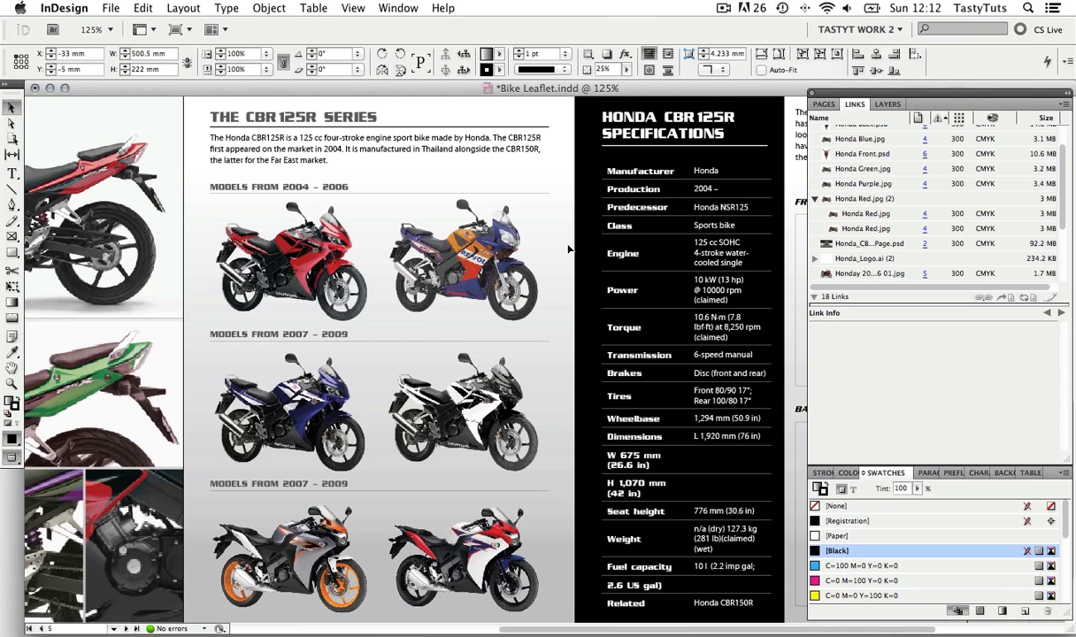
In the specifications table, move "W 675 mm (26.6 in)" onto a new line below the length in the Dimensions value cell
scroll(549, 372, right, 3)
scroll(549, 372, down, 1)
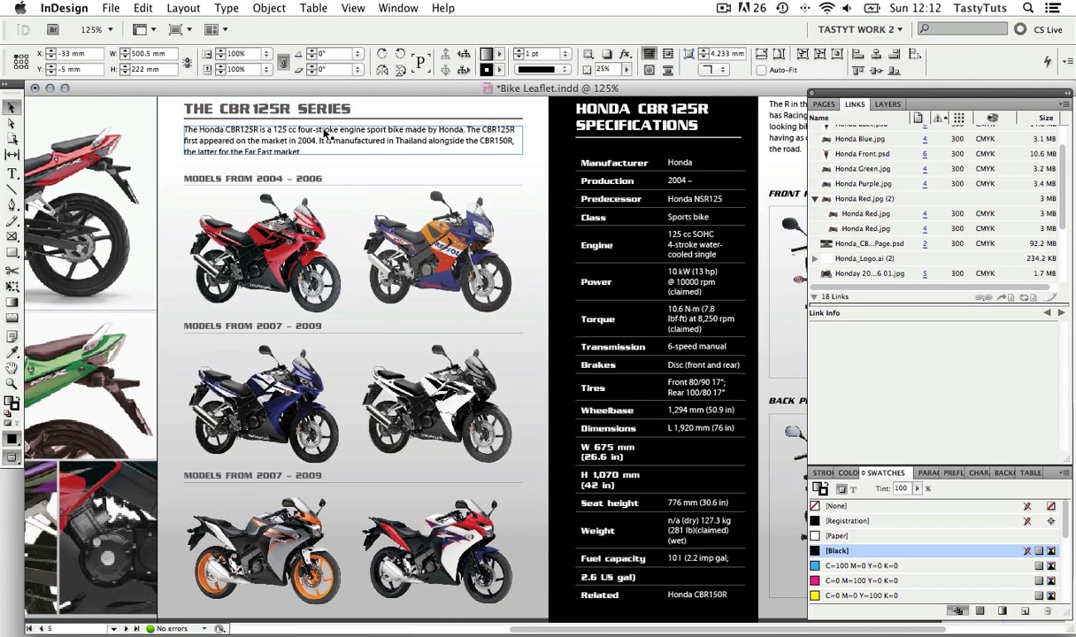
scroll(551, 248, right, 10)
scroll(550, 249, down, 1)
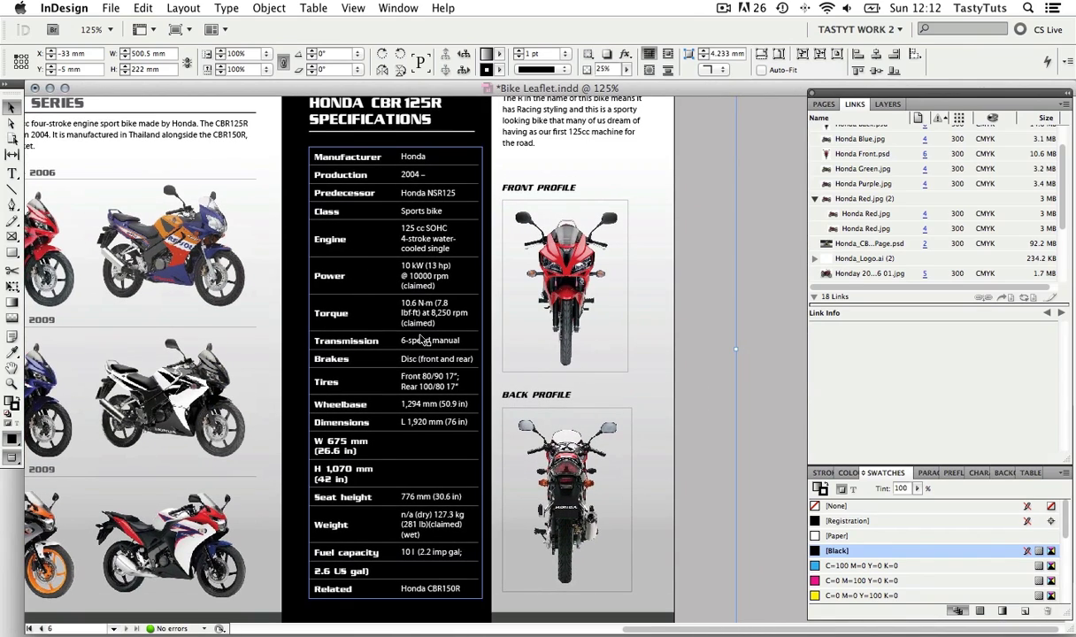
key(z)
click(453, 425)
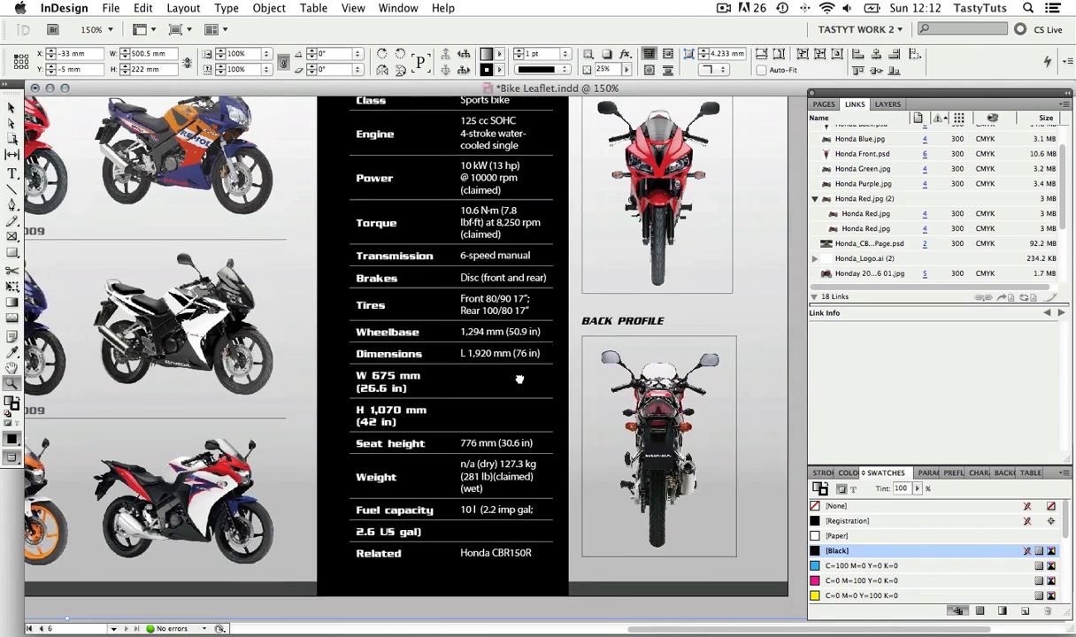
click(490, 378)
key(t)
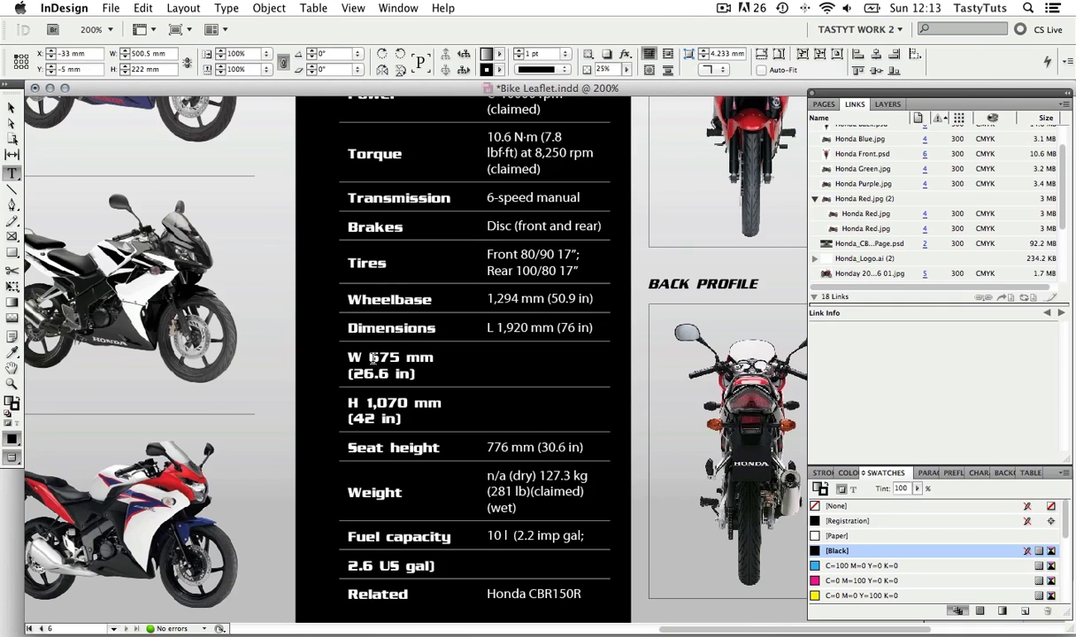
click(365, 362)
key(super+a)
key(super+c)
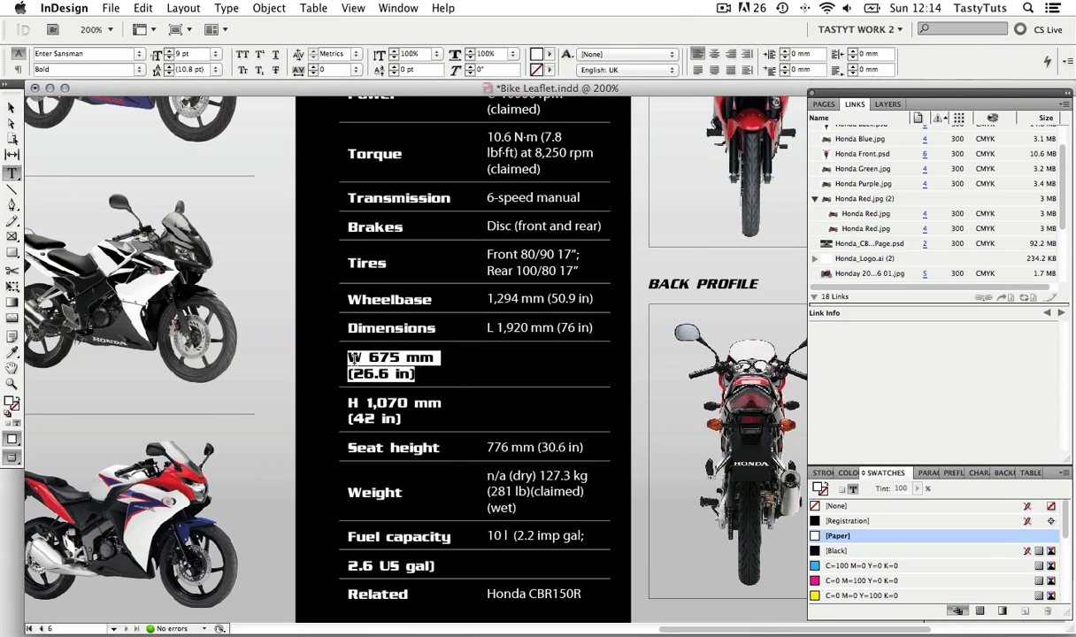
key(BackSpace)
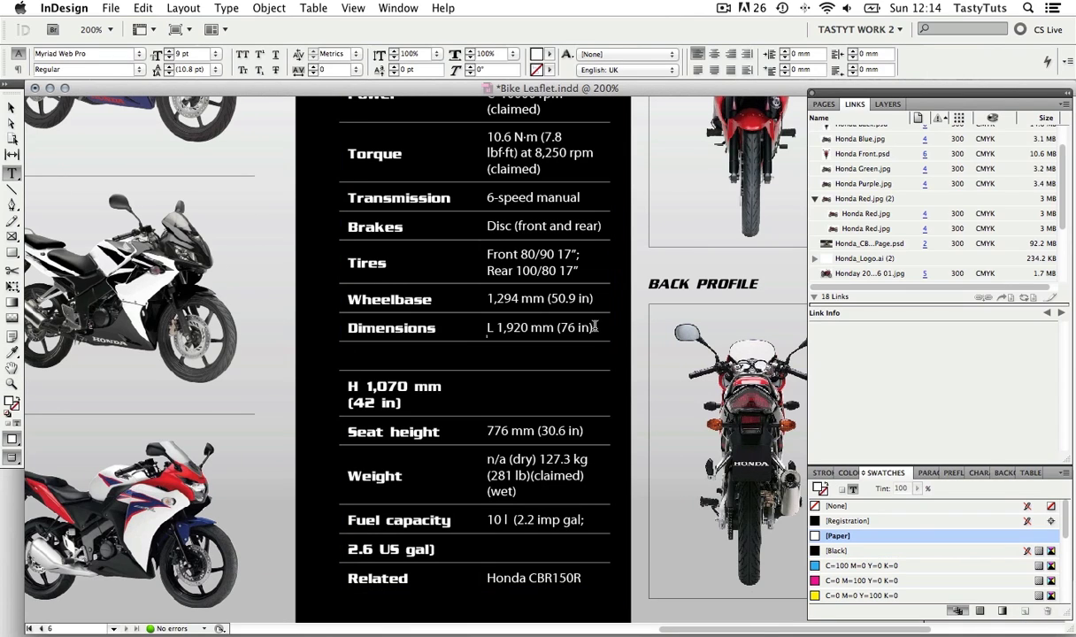
click(596, 327)
key(Return)
key(super+v)
Move "H 1,070 mm (42 in)" from its own row onto a new line below the width in the Dimensions value cell
click(353, 417)
key(super+a)
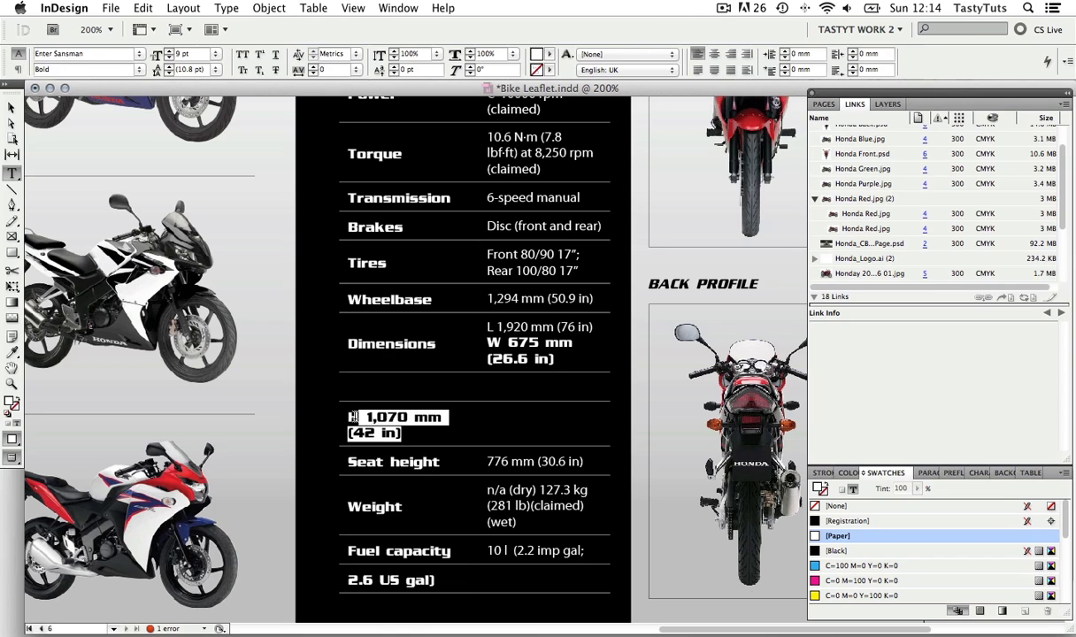
key(super+x)
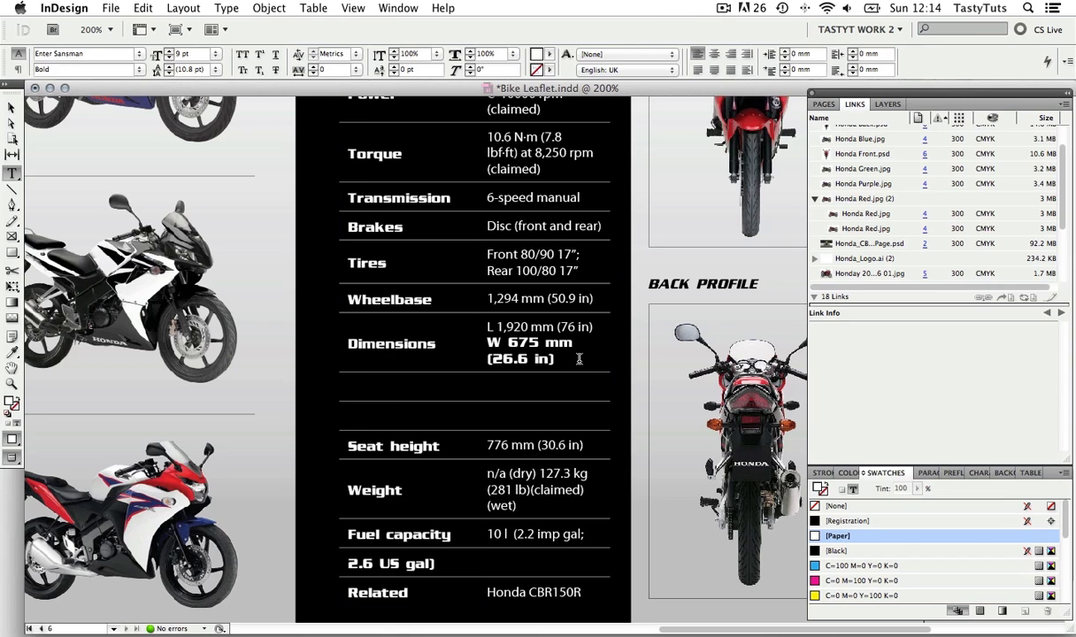
click(580, 358)
key(Return)
key(super+v)
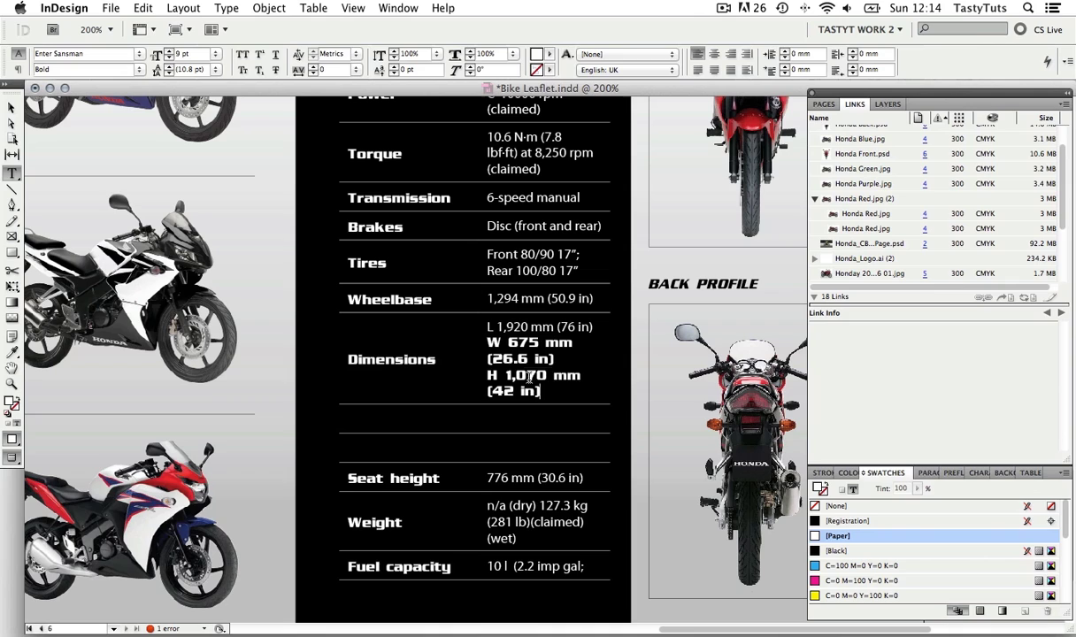
Copy the Tires value's text formatting onto the width and height lines in the Dimensions cell with the Eyedropper tool
drag(543, 392, 491, 345)
click(13, 352)
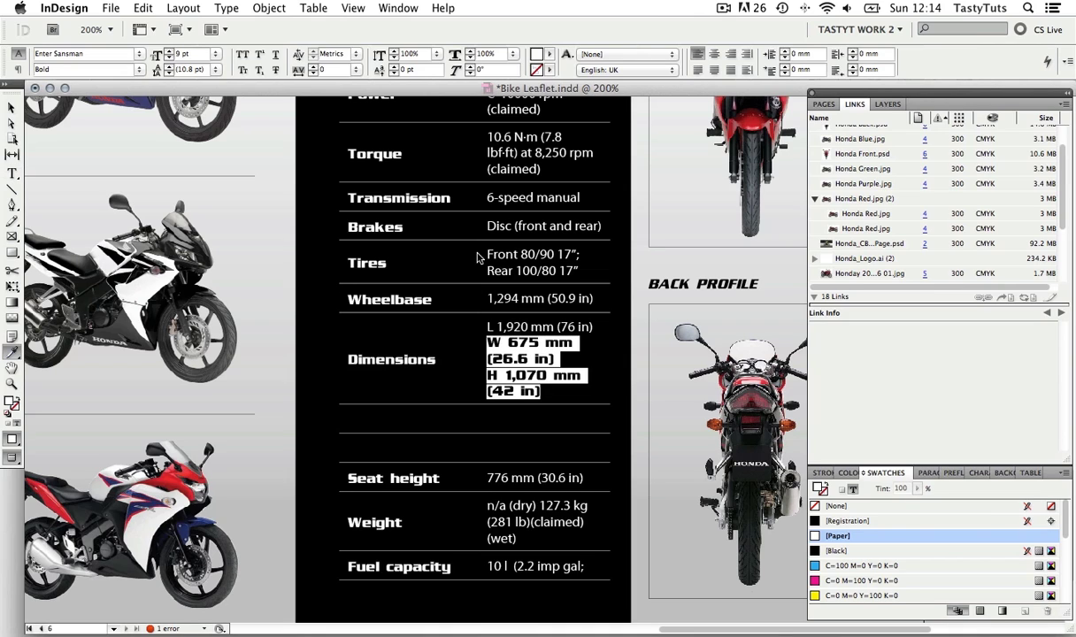
click(502, 254)
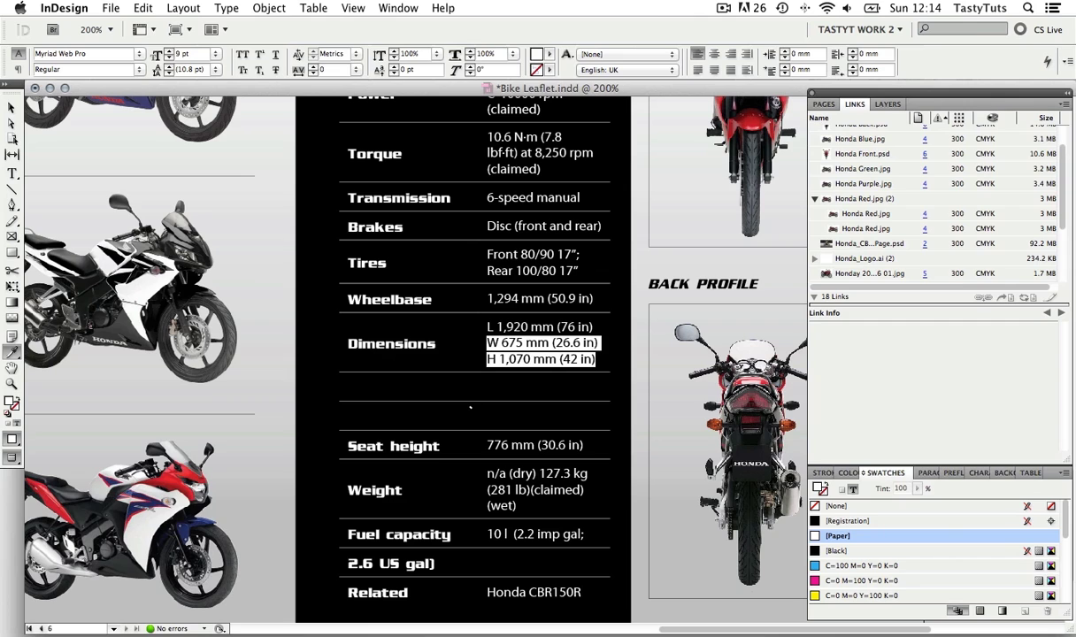
Delete the two empty rows below Dimensions in the specifications table
click(13, 174)
drag(392, 387, 581, 416)
right_click(581, 416)
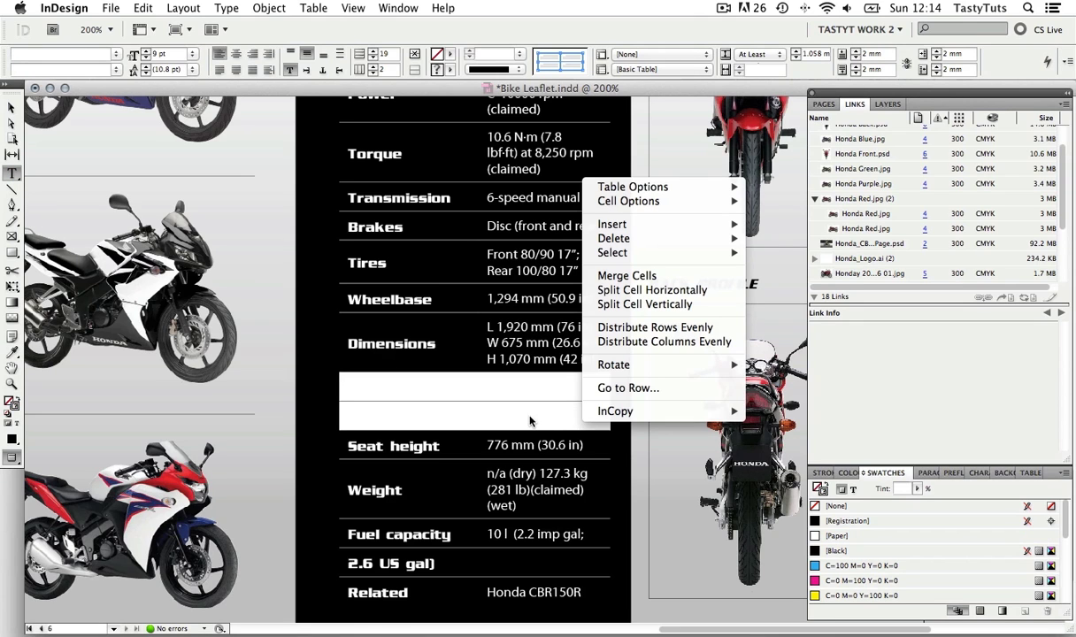
mouse_move(647, 248)
mouse_move(614, 227)
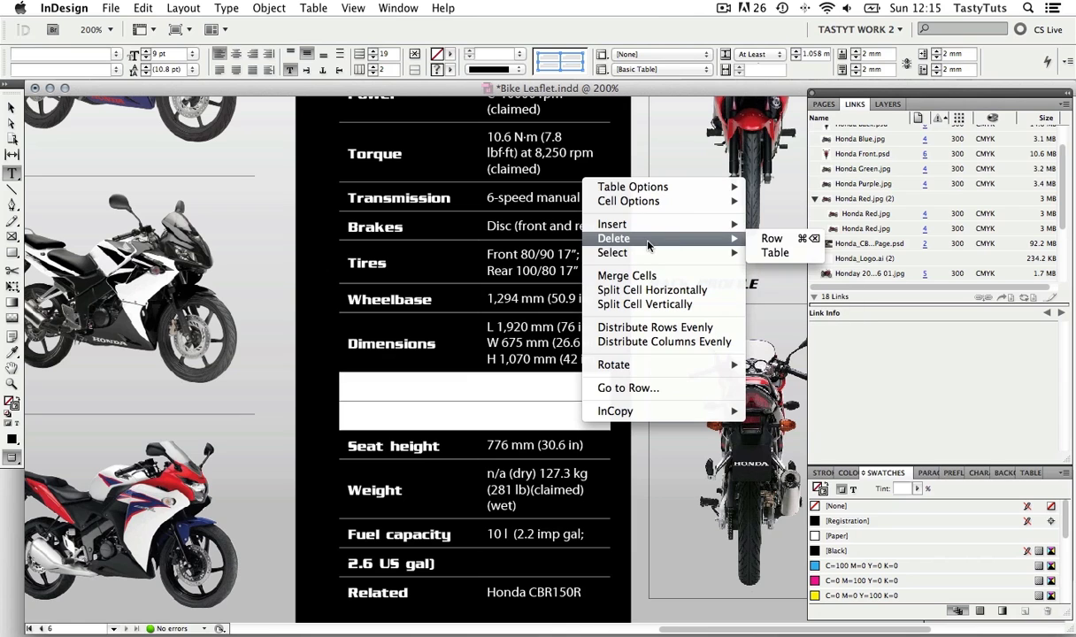
click(753, 232)
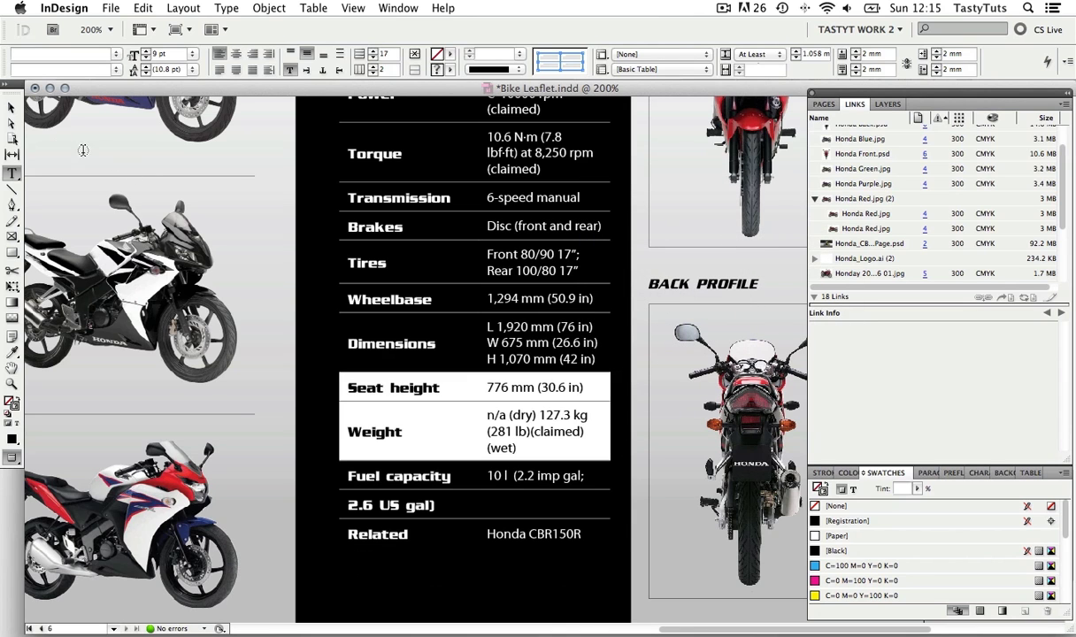
Fit the specifications table's frame height to its content and move the frame down to Y 37.65 mm
click(12, 108)
key(z)
alt+click(620, 394)
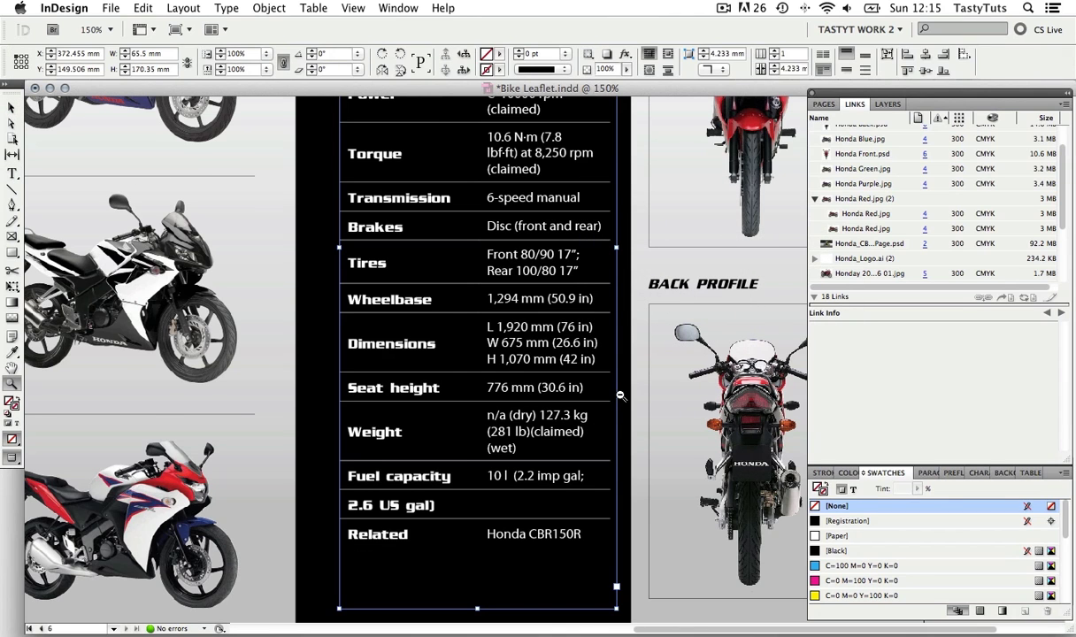
alt+click(619, 394)
drag(514, 318, 526, 424)
key(v)
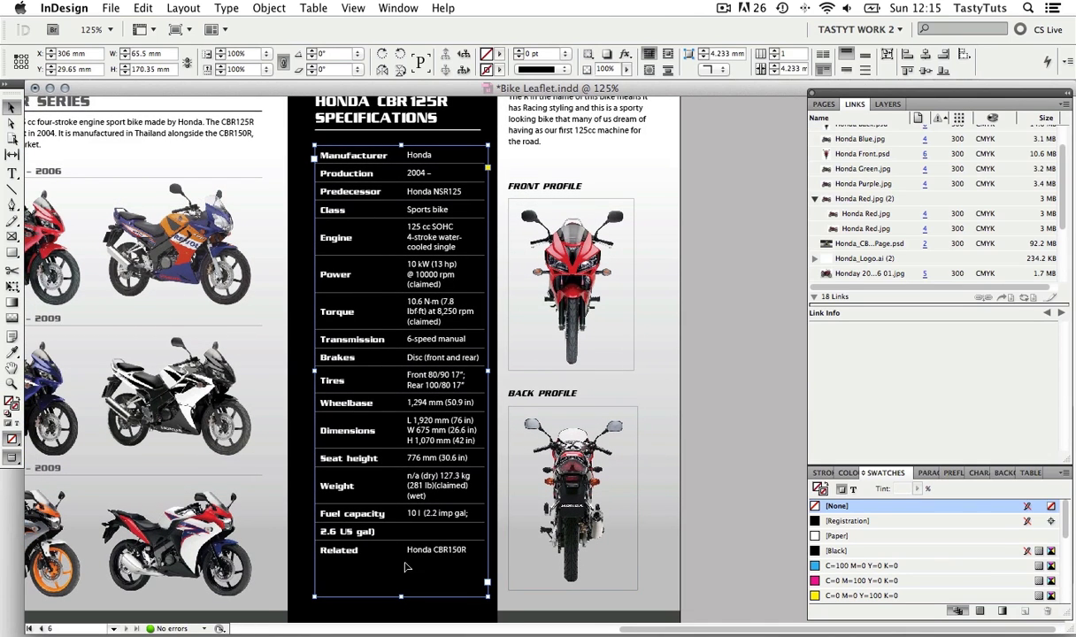
double_click(400, 597)
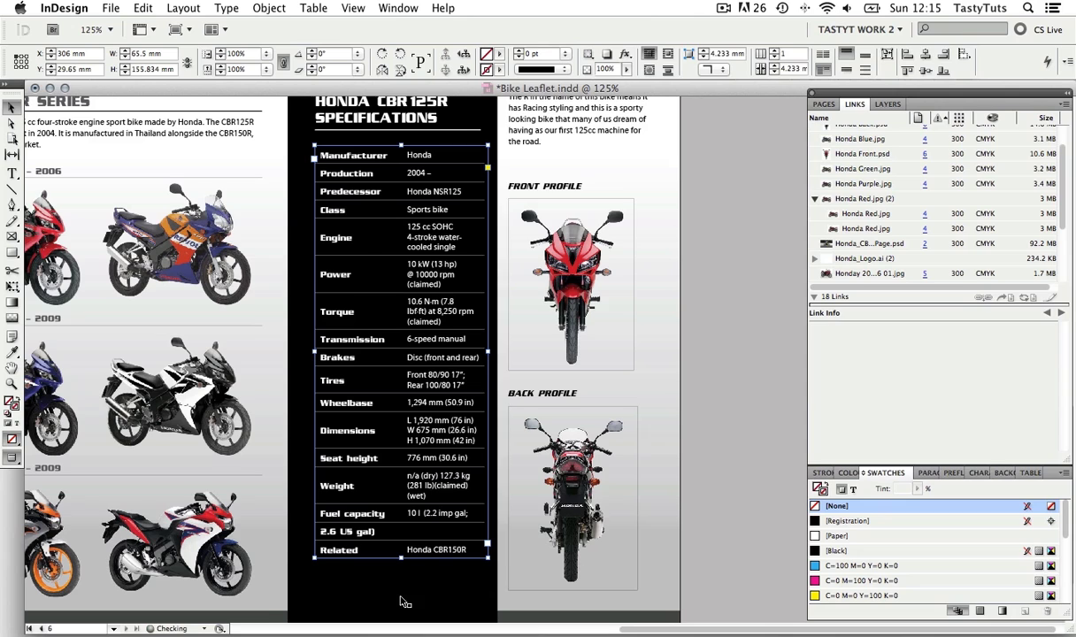
key(shift+Down)
key(shift+Down)
key(shift+Down)
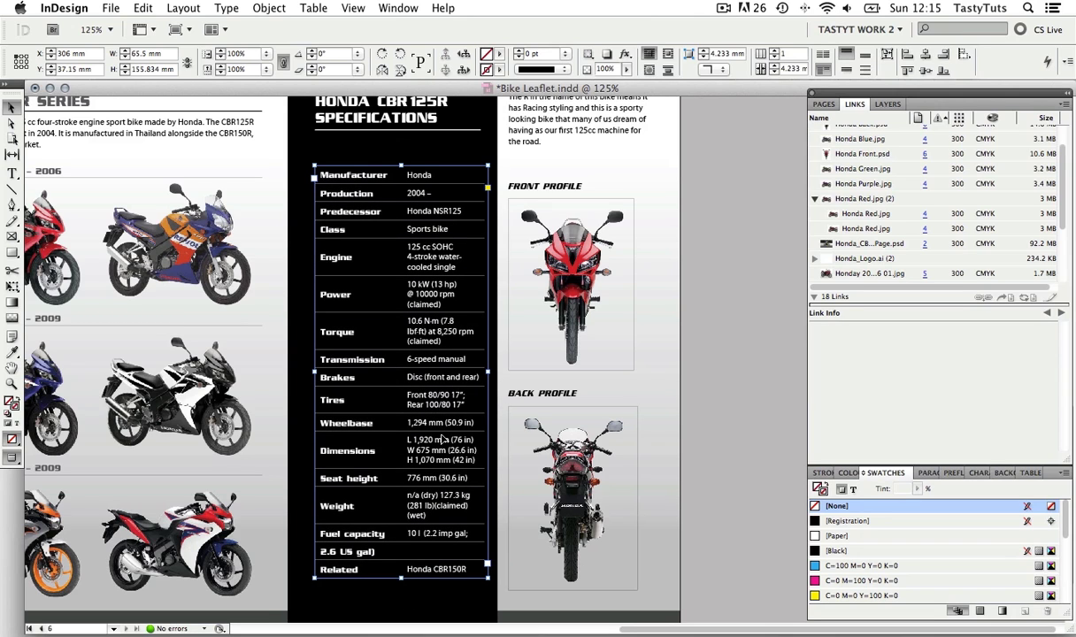
key(Down)
key(Down)
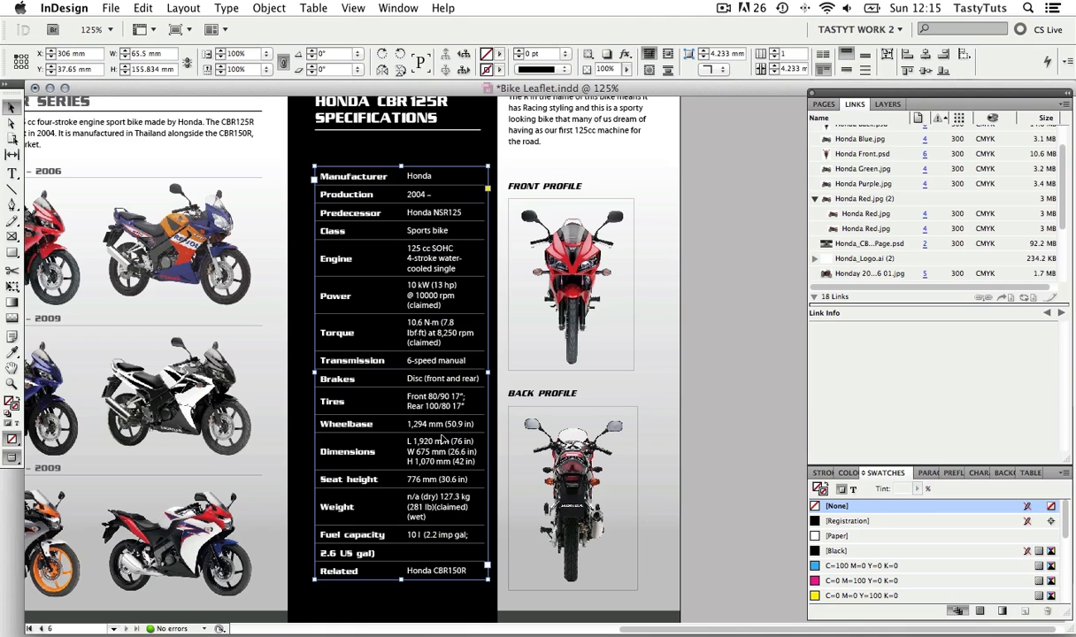
Move the front and back profile pictures with their headings together to the right, to X 384.039 mm, checking the position in Preview mode
key(z)
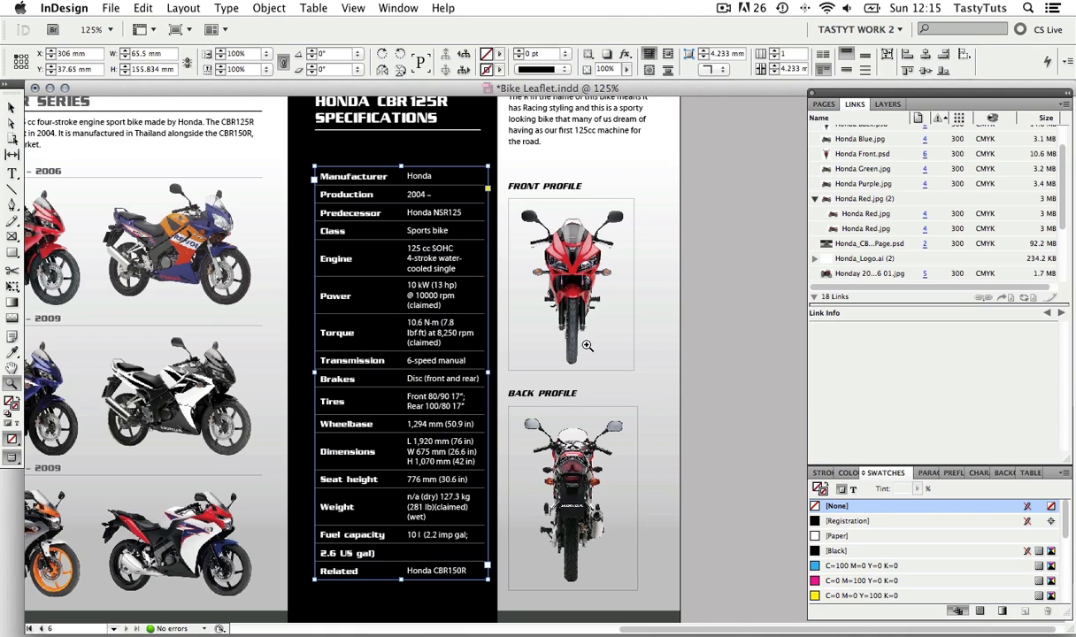
key(w)
key(v)
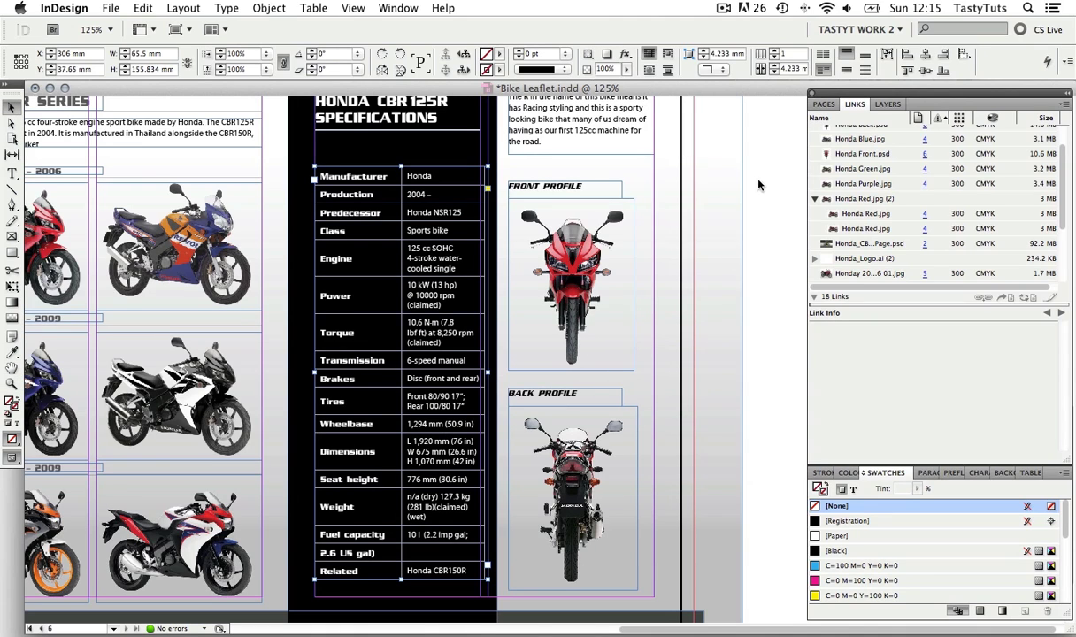
drag(758, 185, 575, 451)
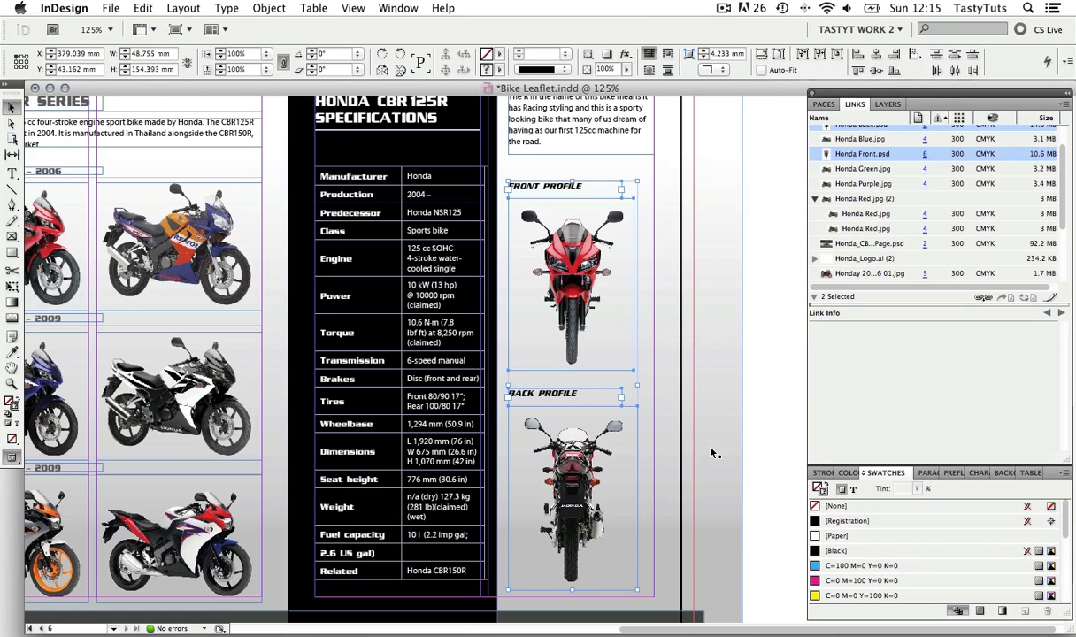
key(shift+Right)
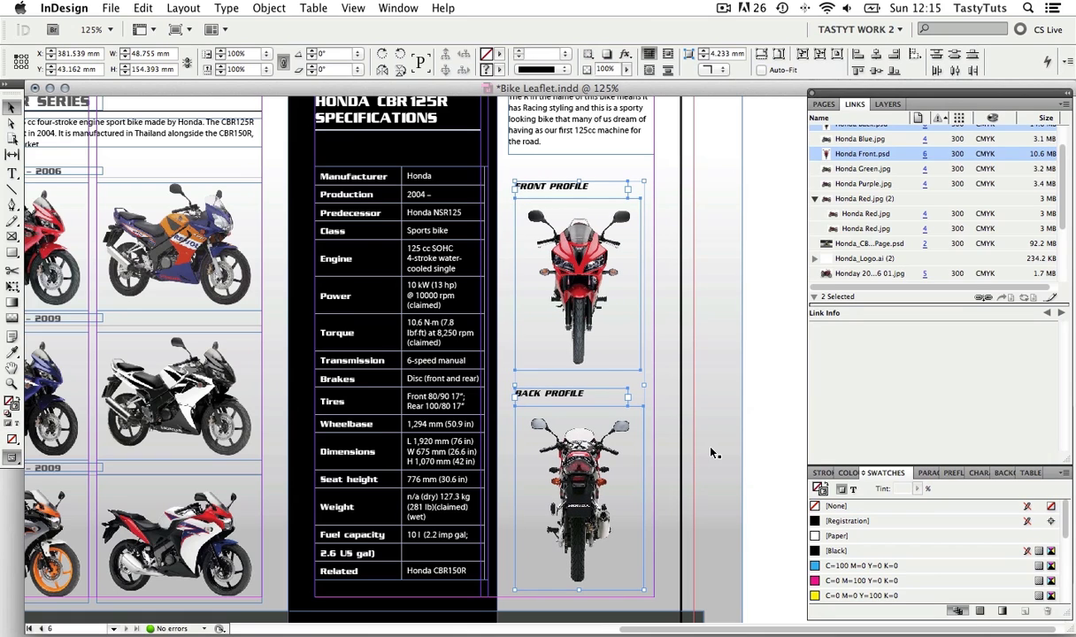
key(Right)
key(Right)
key(Right)
key(w)
key(Right)
key(Right)
key(Right)
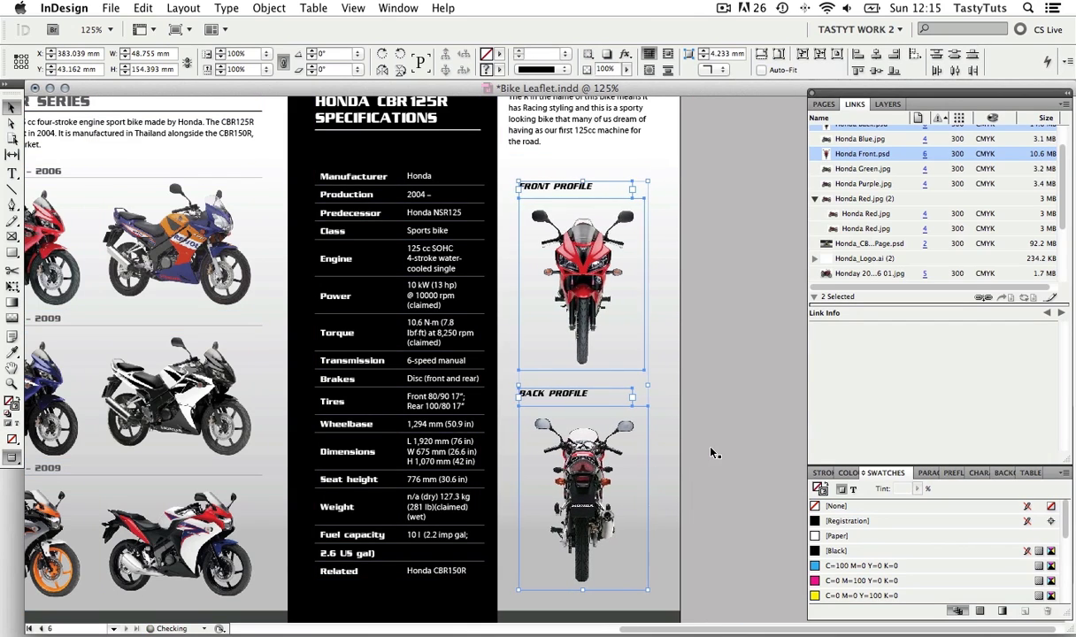
key(Right)
key(Right)
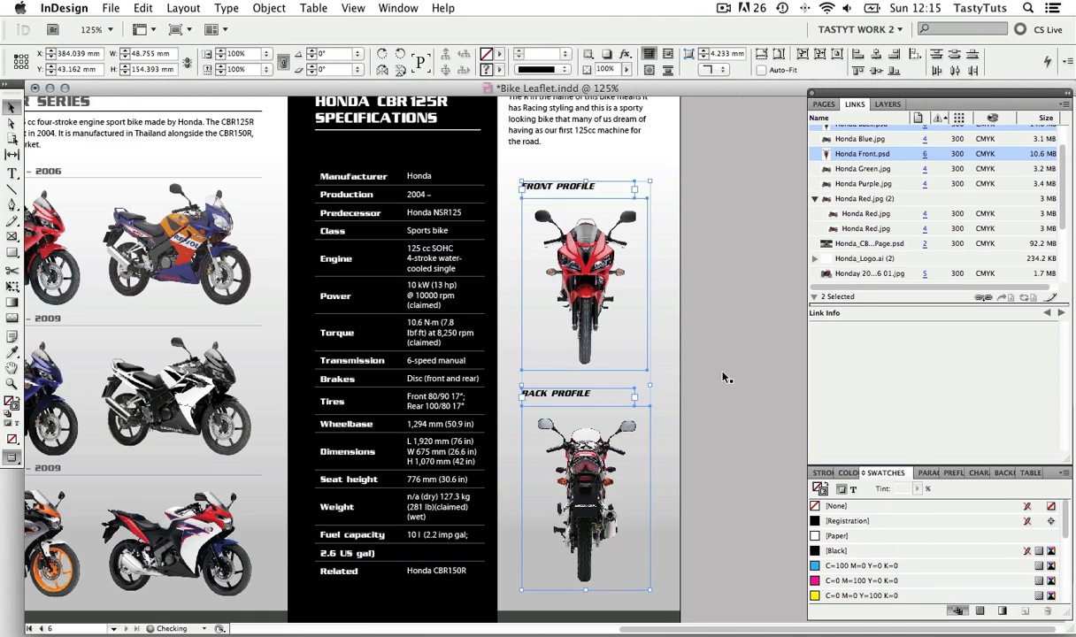
click(724, 378)
Fit the "Front Profile" heading frame to its text and move it down to Y 45.662 mm
click(583, 189)
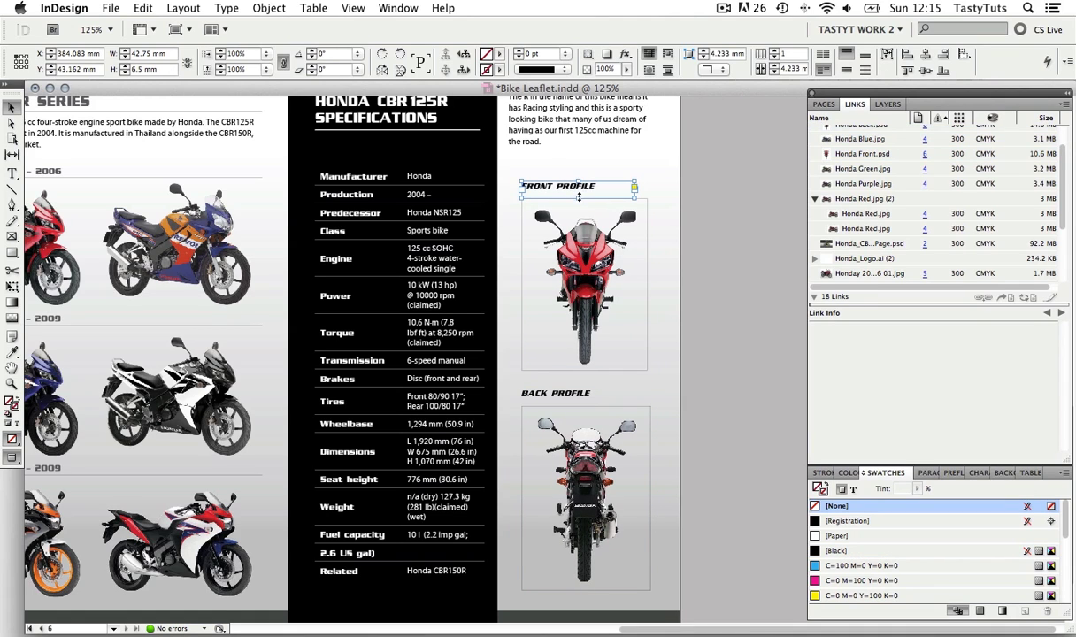
double_click(577, 198)
key(Down)
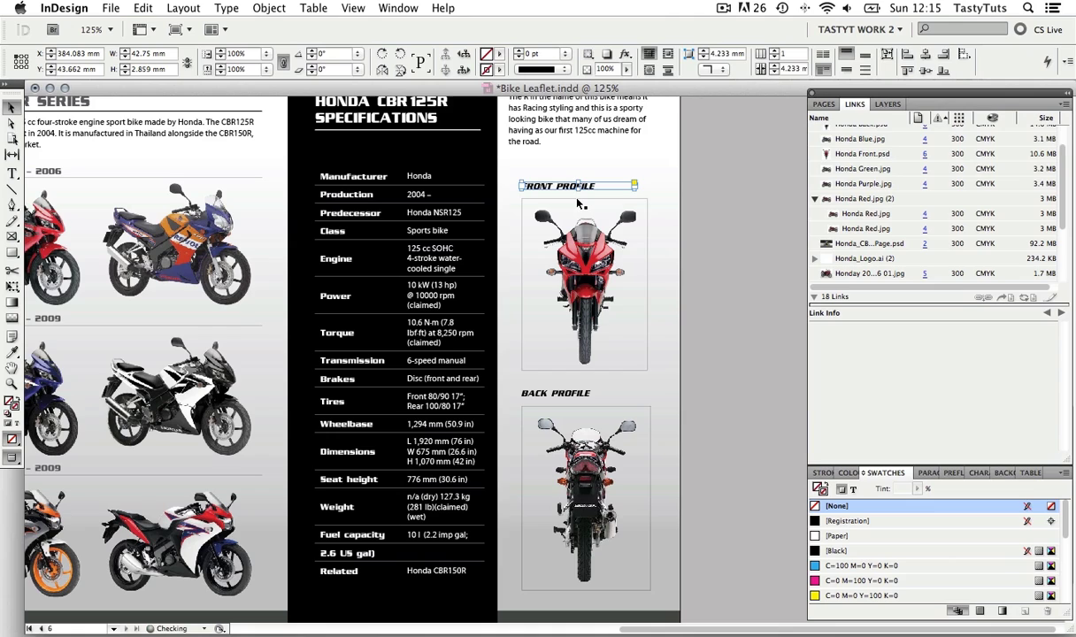
key(Down)
key(Down)
key(Down)
key(Down)
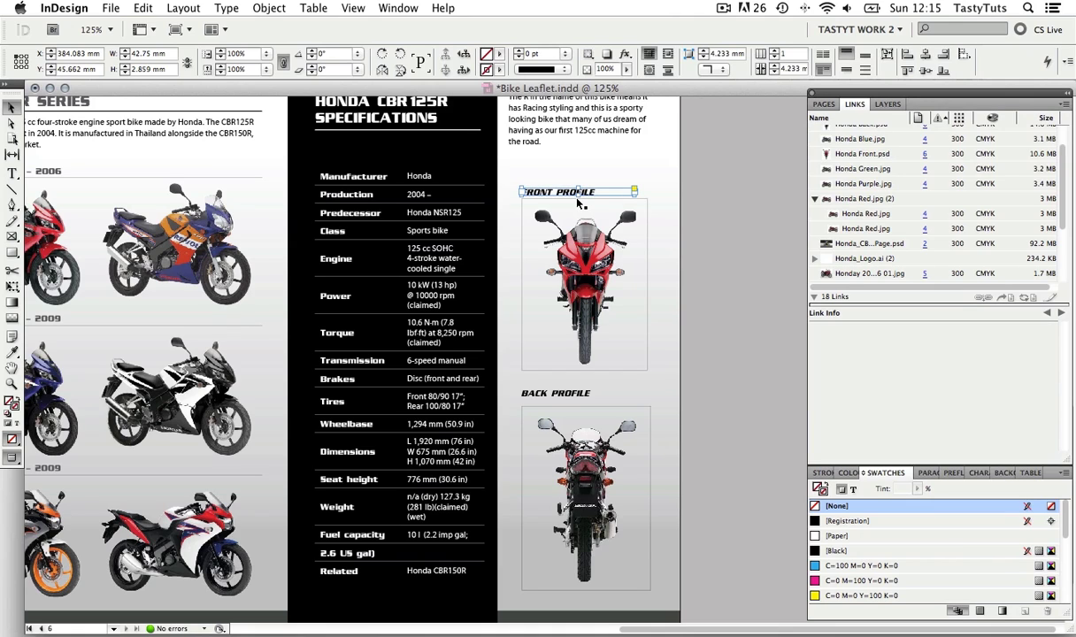
Fit the "Back Profile" heading frame to its text and move it down to Y 124.25 mm, just above its picture
click(572, 398)
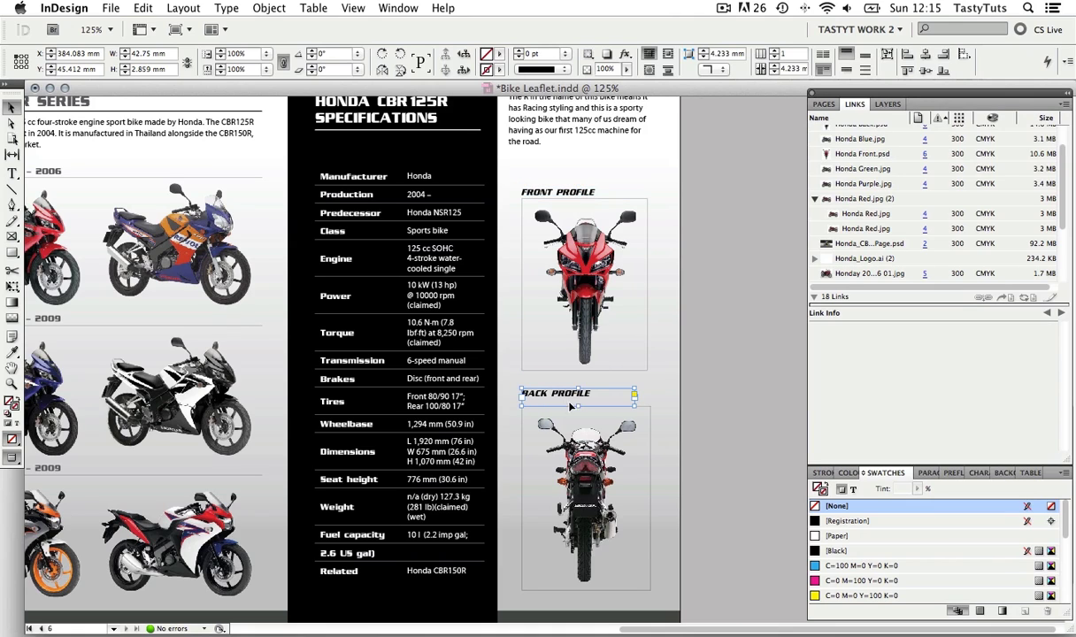
double_click(578, 406)
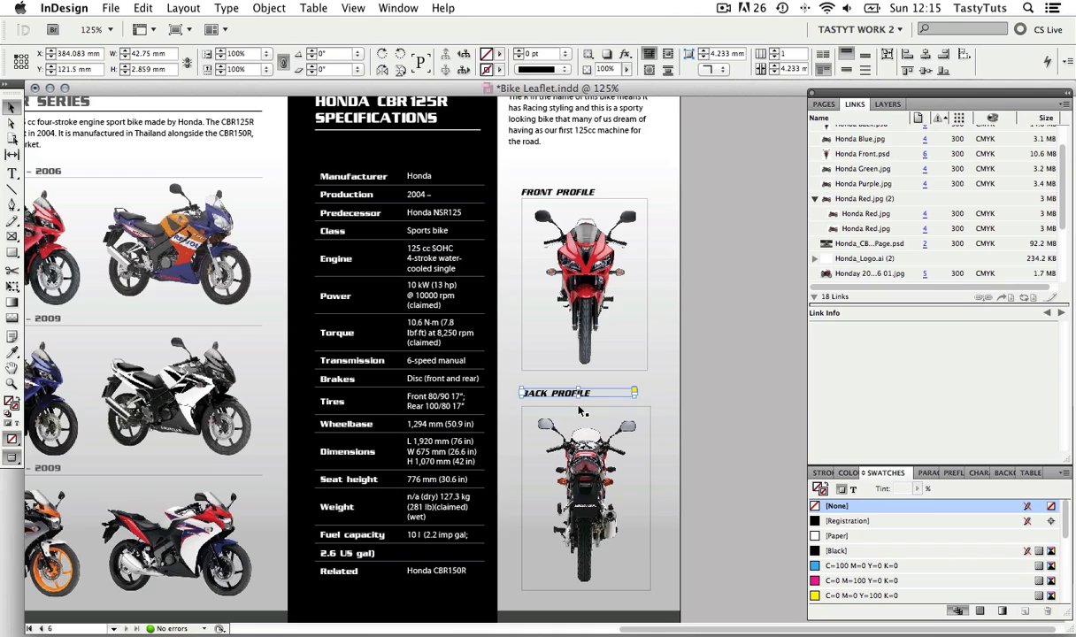
drag(579, 397, 578, 404)
key(Up)
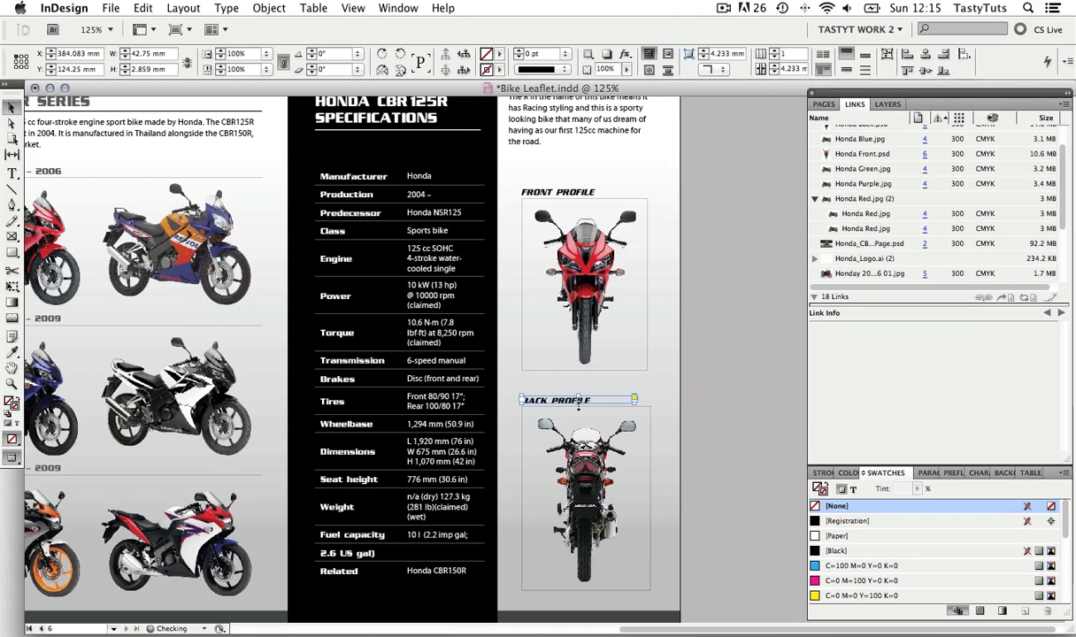
click(704, 366)
Review the inside spread, return to the front spread, and leave Preview mode to examine its frames against the bleed guides
key(z)
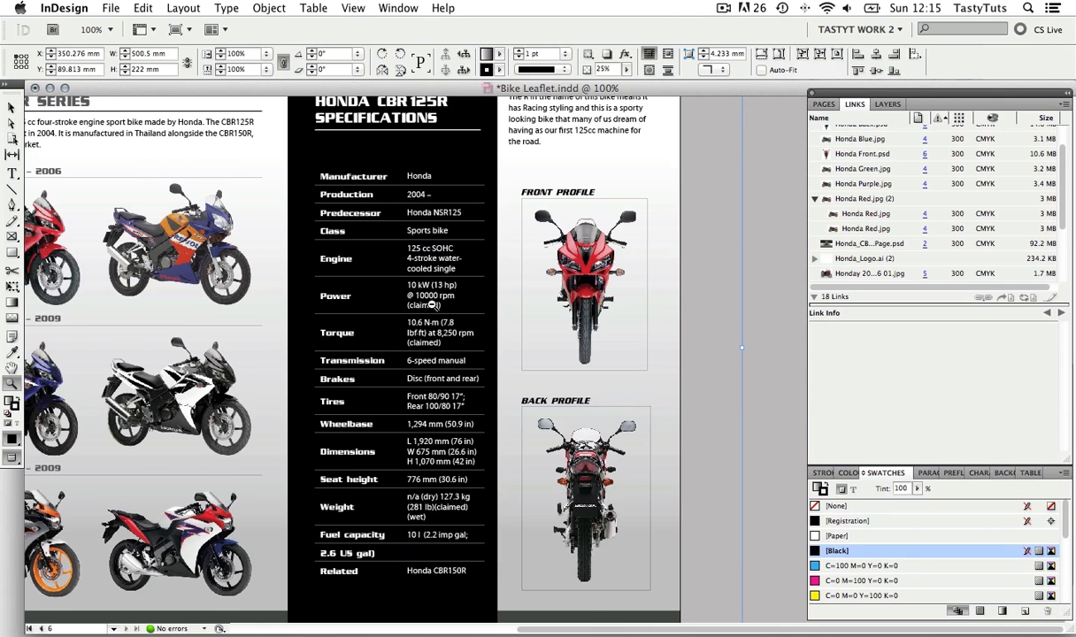
alt+click(412, 290)
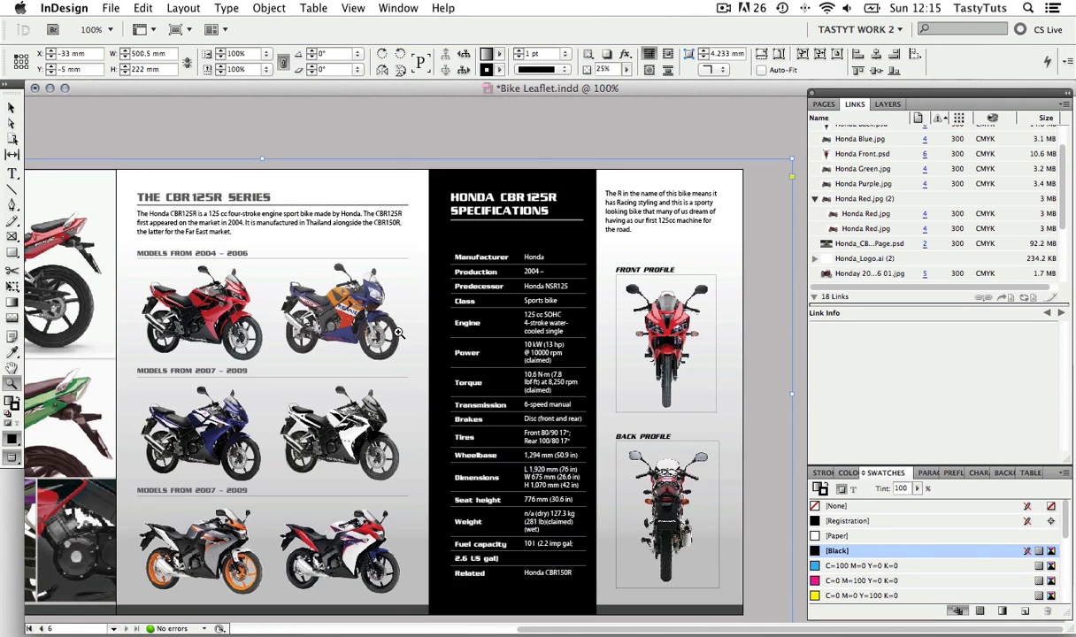
scroll(381, 316, left, 3)
alt+click(461, 305)
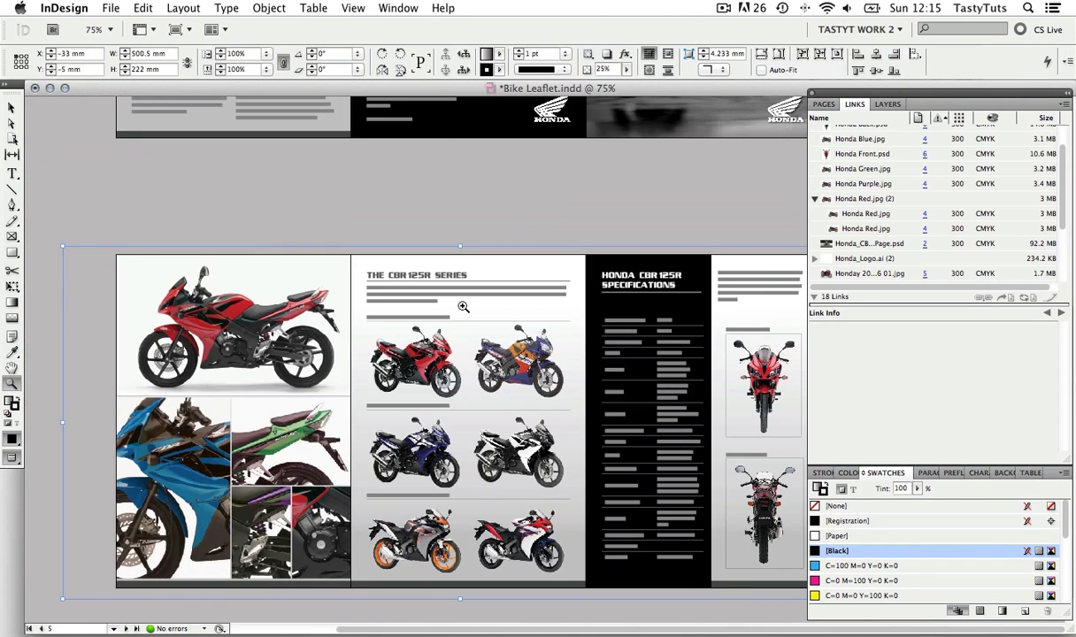
scroll(478, 306, up, 3)
drag(482, 306, 478, 324)
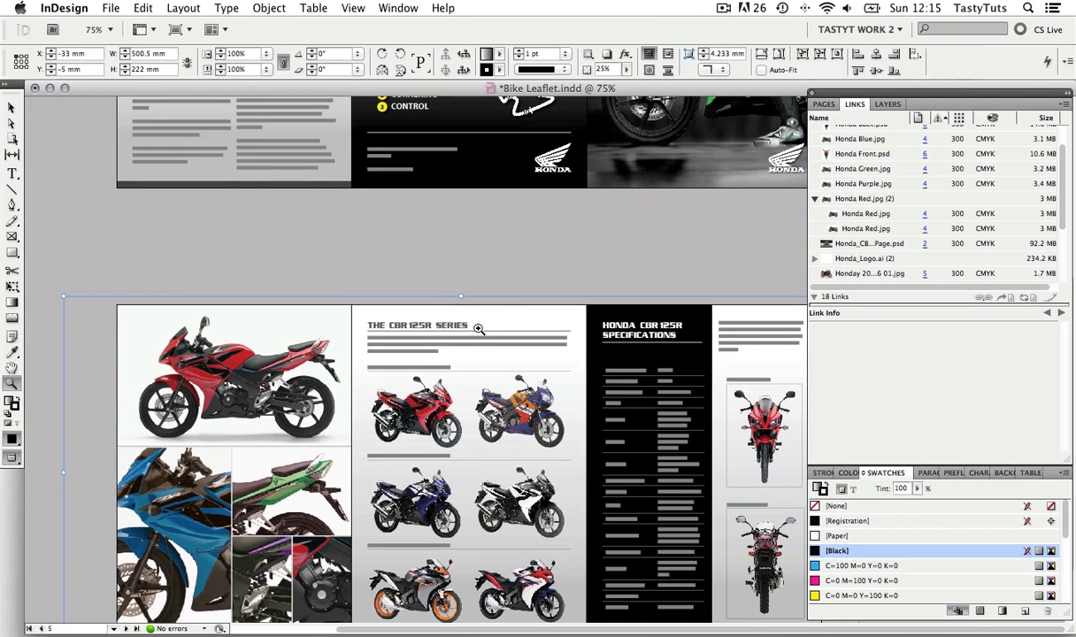
drag(458, 248, 526, 440)
drag(396, 248, 404, 355)
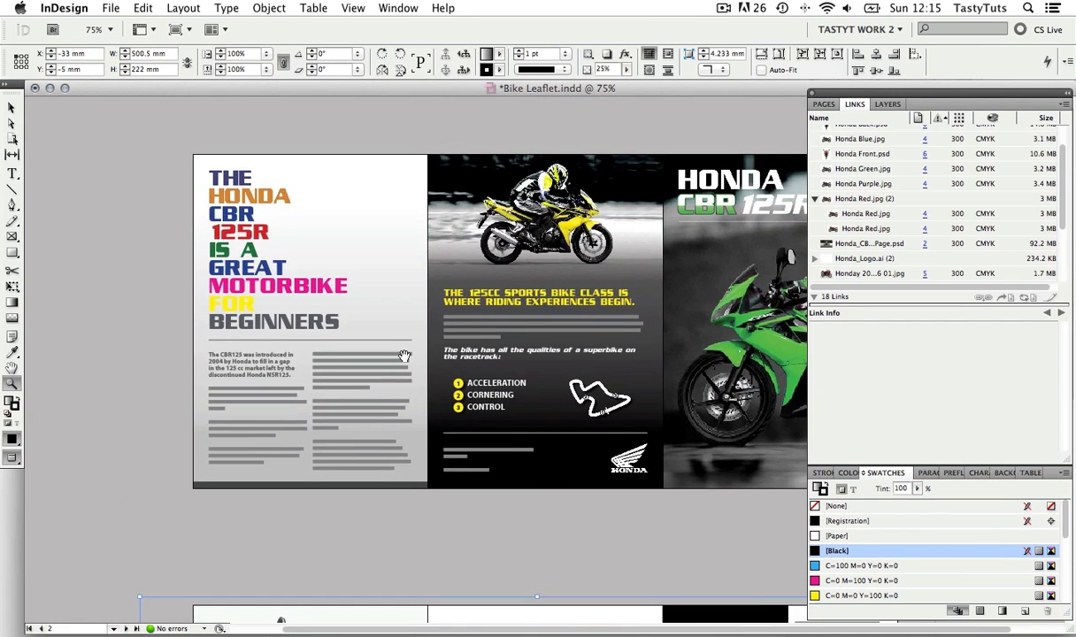
key(w)
click(367, 305)
drag(492, 362, 448, 350)
key(v)
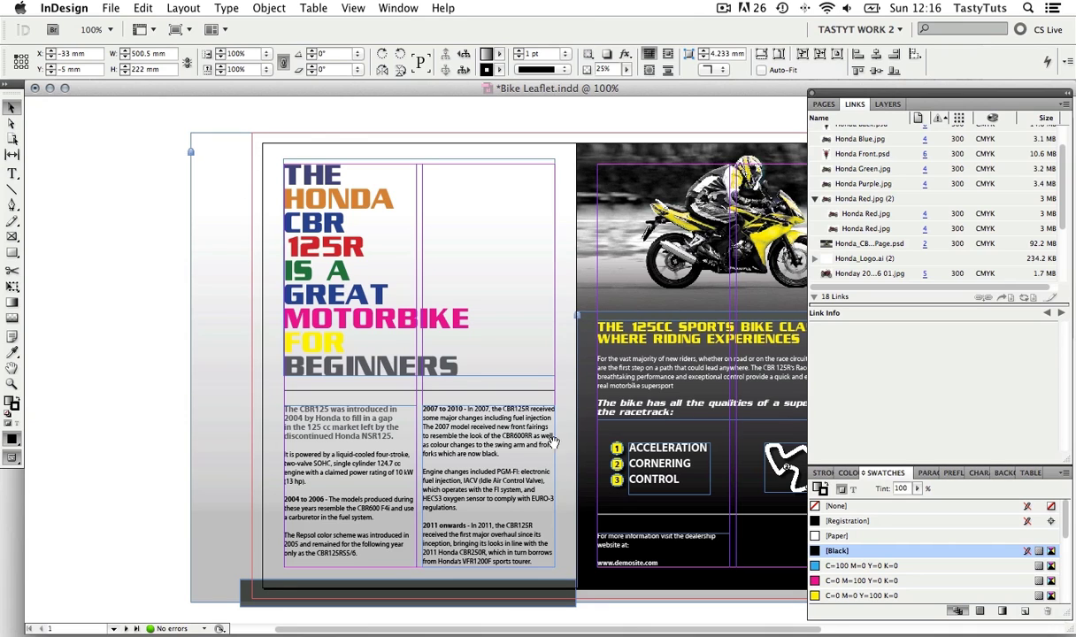
drag(568, 413, 498, 413)
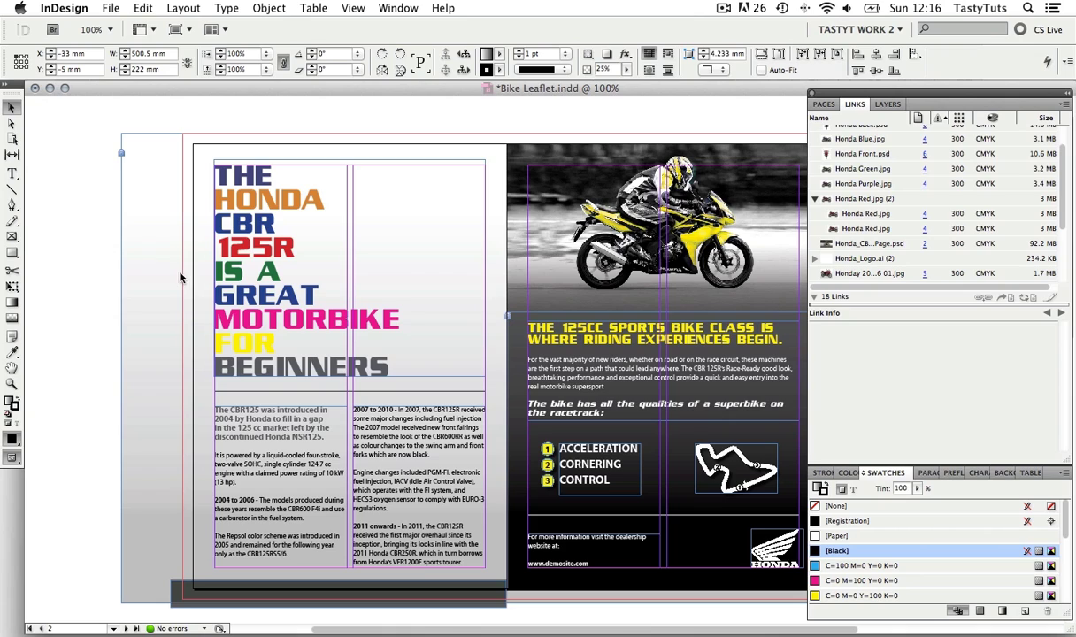
Unlock the front spread's gradient background frame and trim it to the left and bottom bleed: X -5 mm, width 471.5 mm, height 220 mm
click(123, 157)
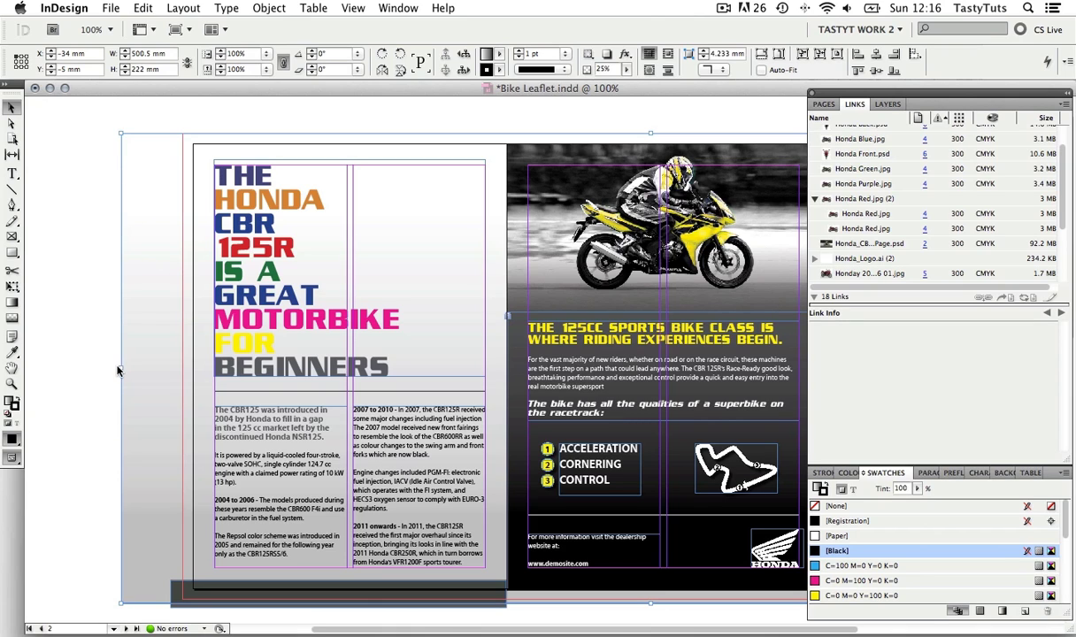
drag(121, 366, 177, 375)
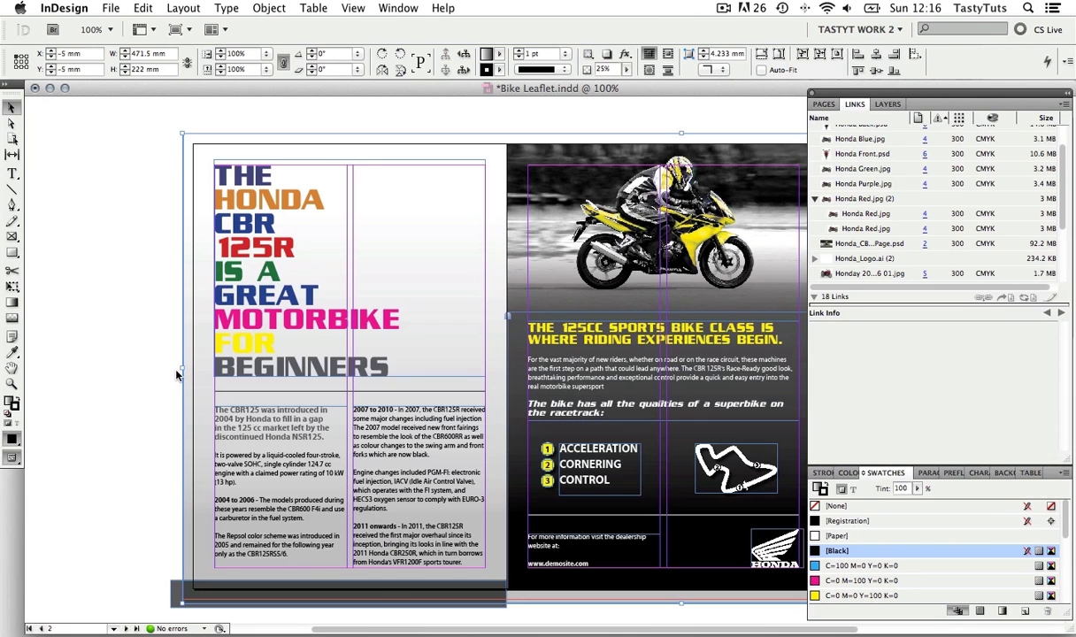
key(z)
click(473, 474)
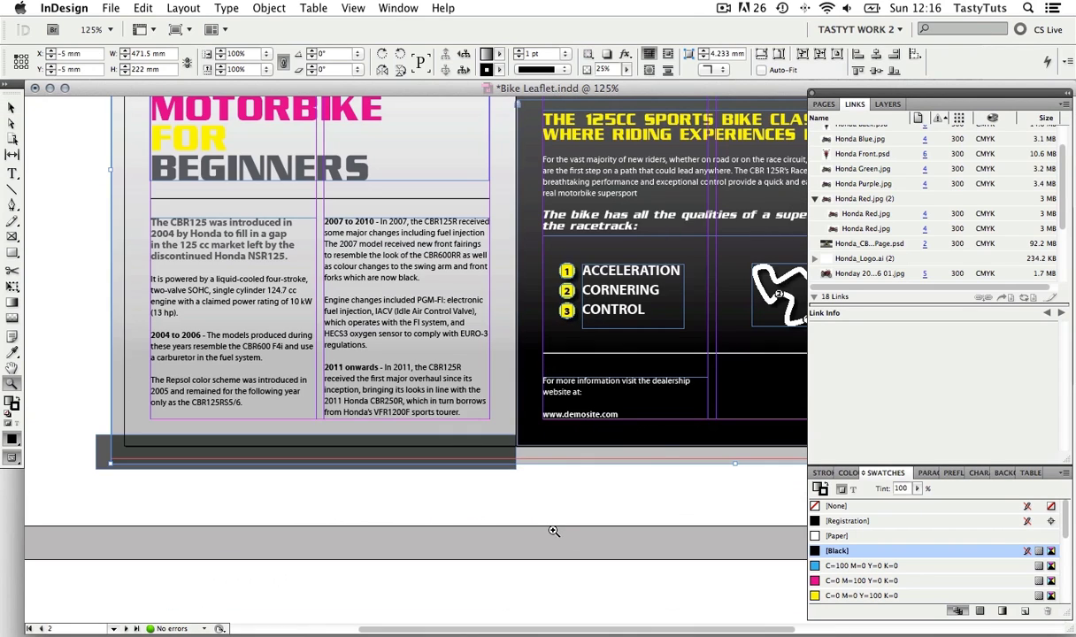
key(v)
drag(735, 462, 736, 460)
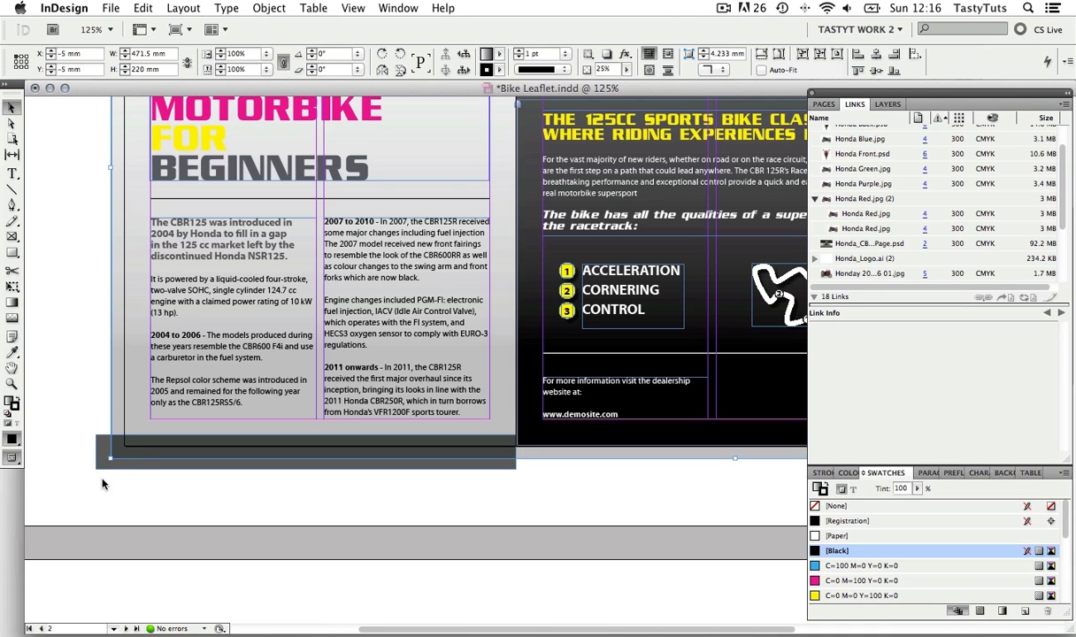
Trim the dark footer strip to the bleed's lower-left corner, at X -5 mm, 153 mm wide and 9.25 mm high
drag(101, 469, 111, 458)
scroll(285, 457, down, 2)
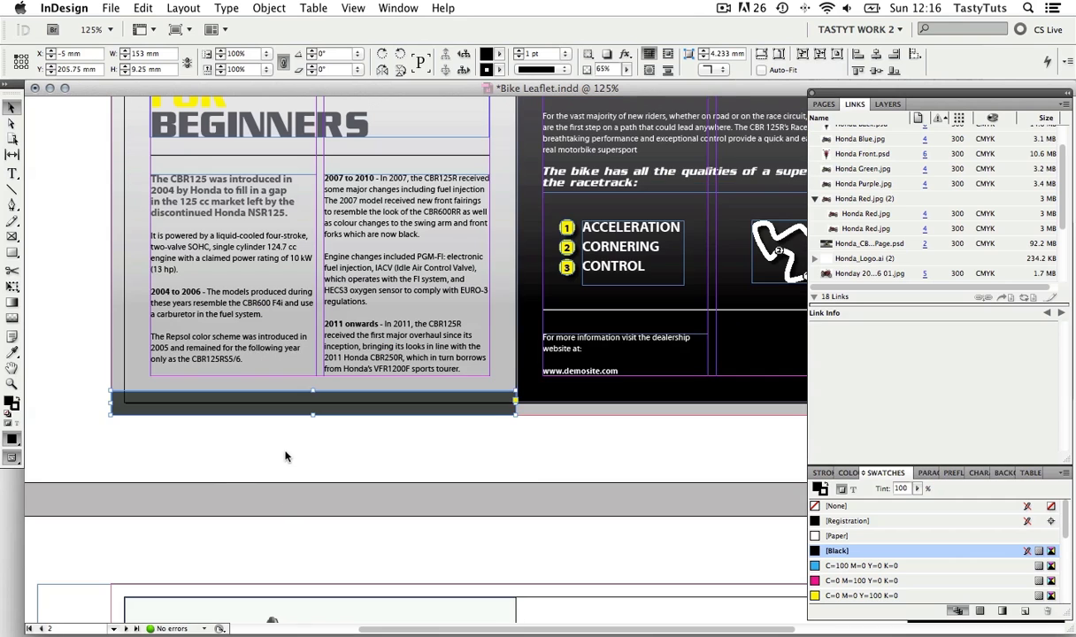
click(285, 457)
Extend the yellow bike picture's frame on the middle panel of the front spread up to the top bleed
drag(486, 338, 434, 546)
drag(621, 165, 452, 316)
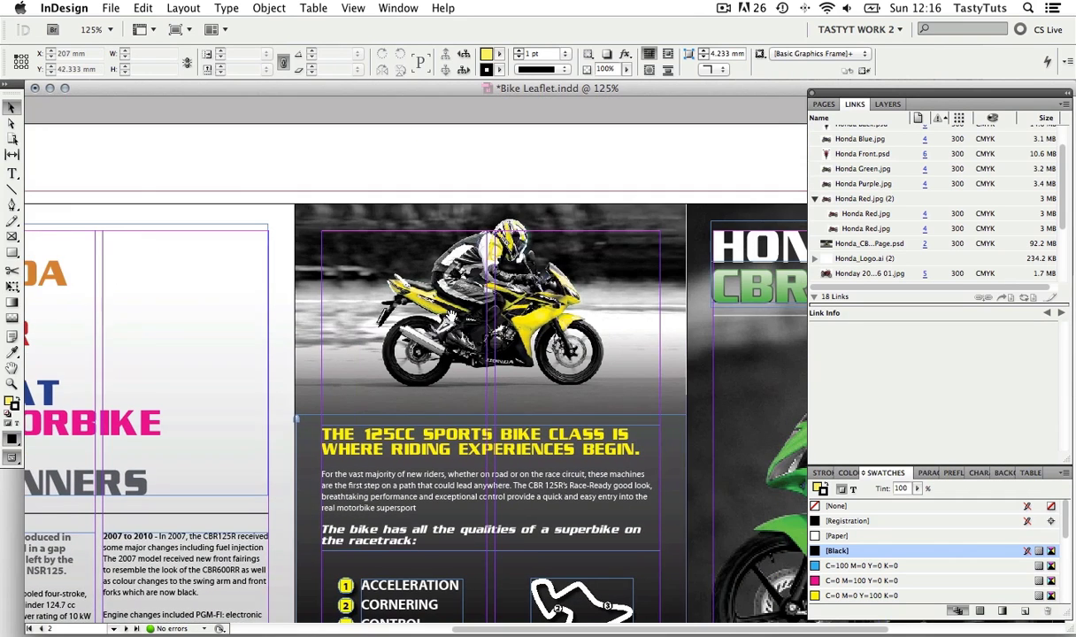
scroll(450, 318, right, 2)
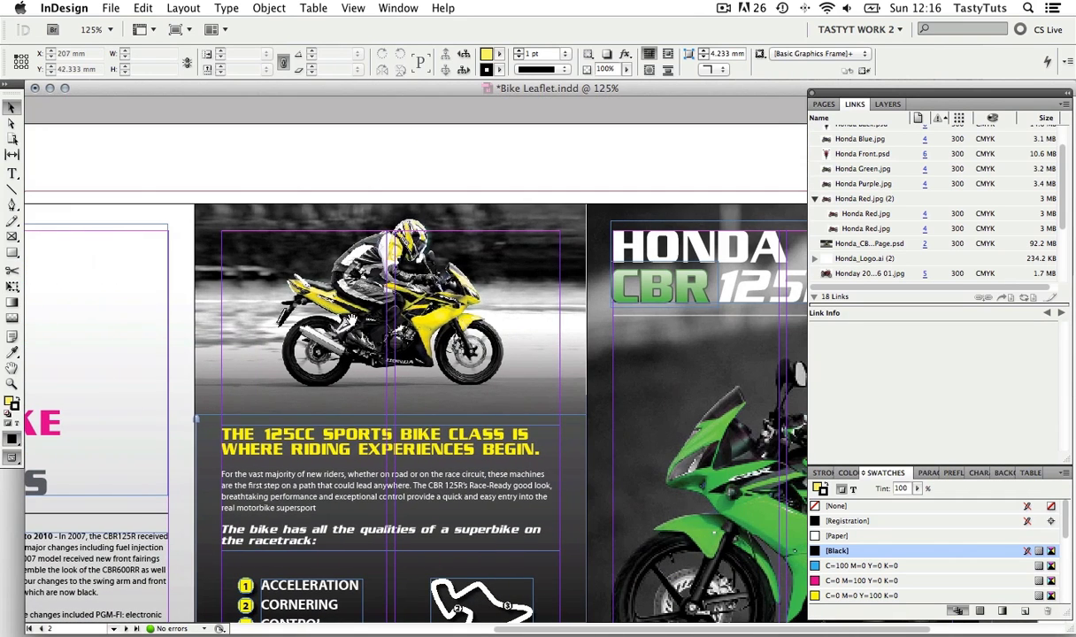
click(458, 303)
drag(392, 205, 392, 191)
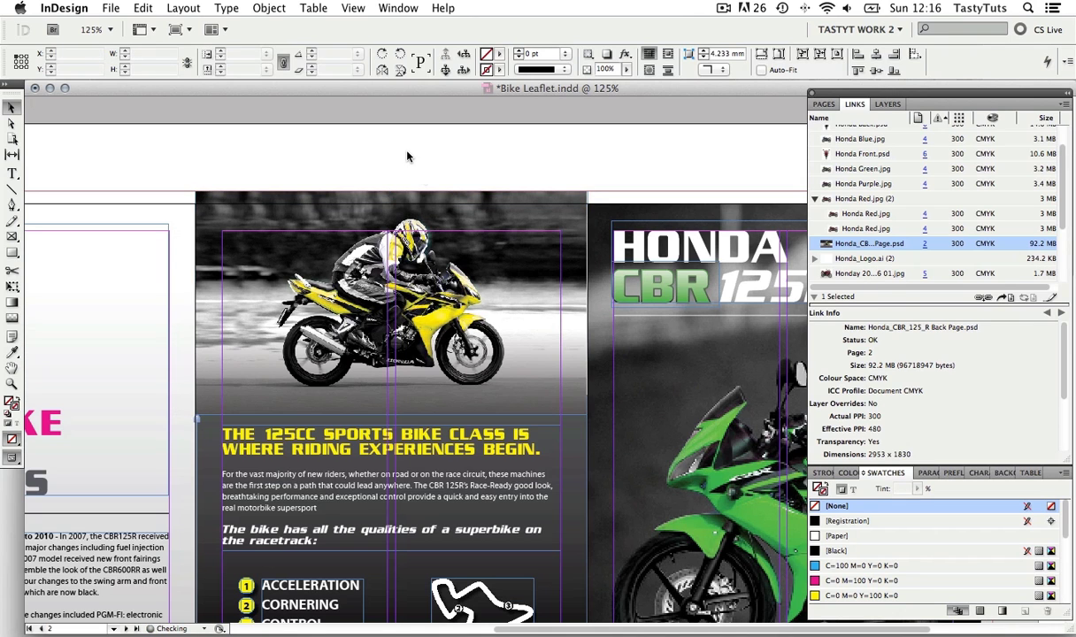
click(408, 154)
Try to unlock the middle panel's dark gradient background frame directly on the page
scroll(394, 358, down, 5)
key(z)
click(443, 429)
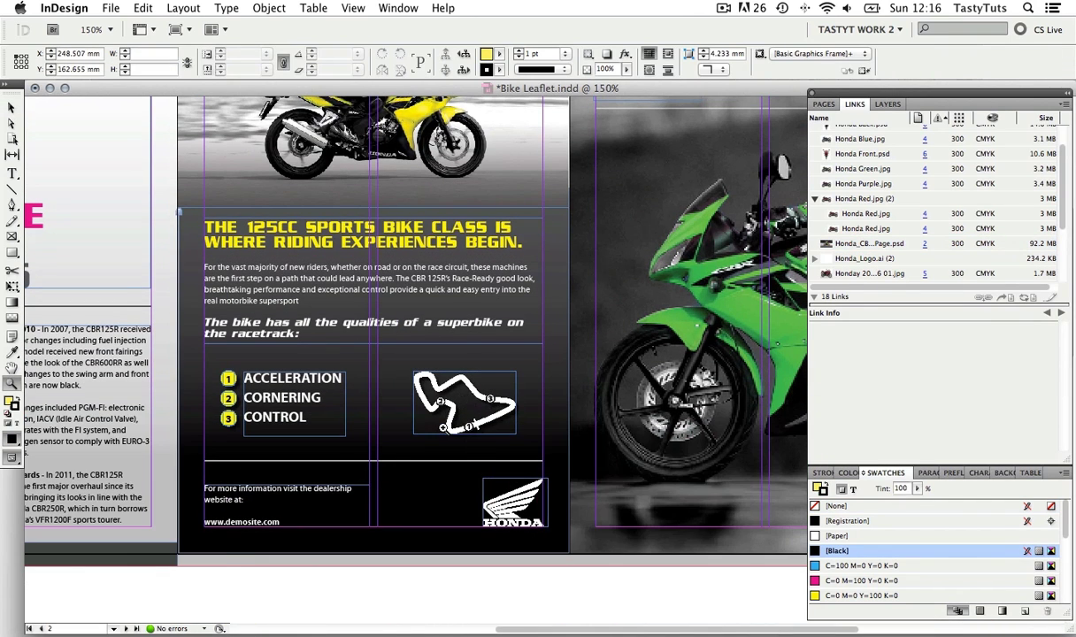
click(444, 428)
drag(557, 396, 504, 411)
key(v)
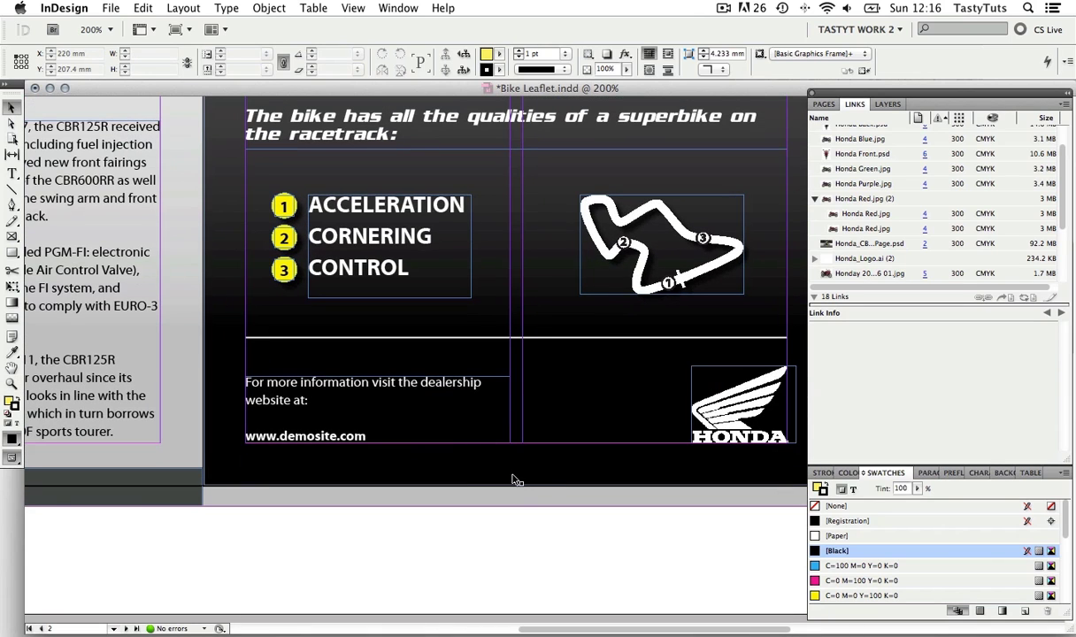
drag(352, 240, 411, 420)
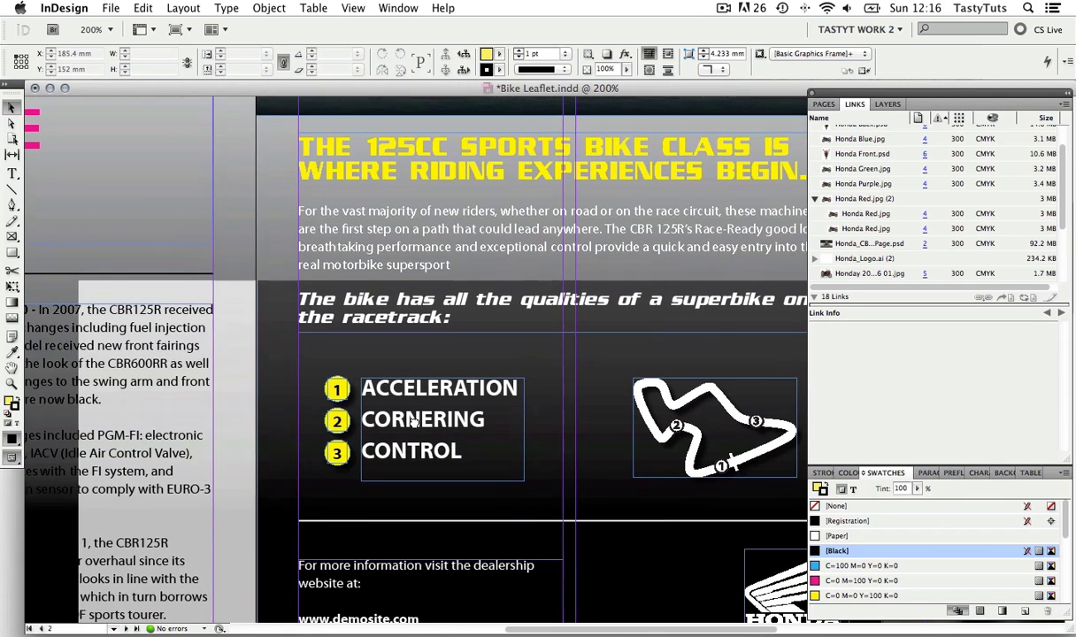
drag(265, 142, 268, 268)
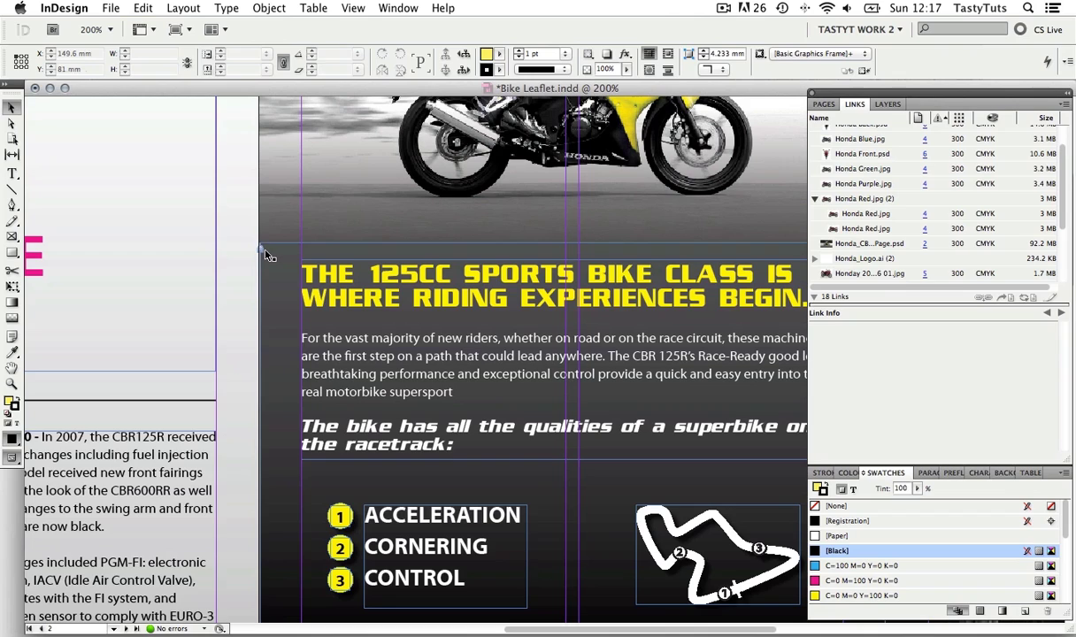
click(261, 252)
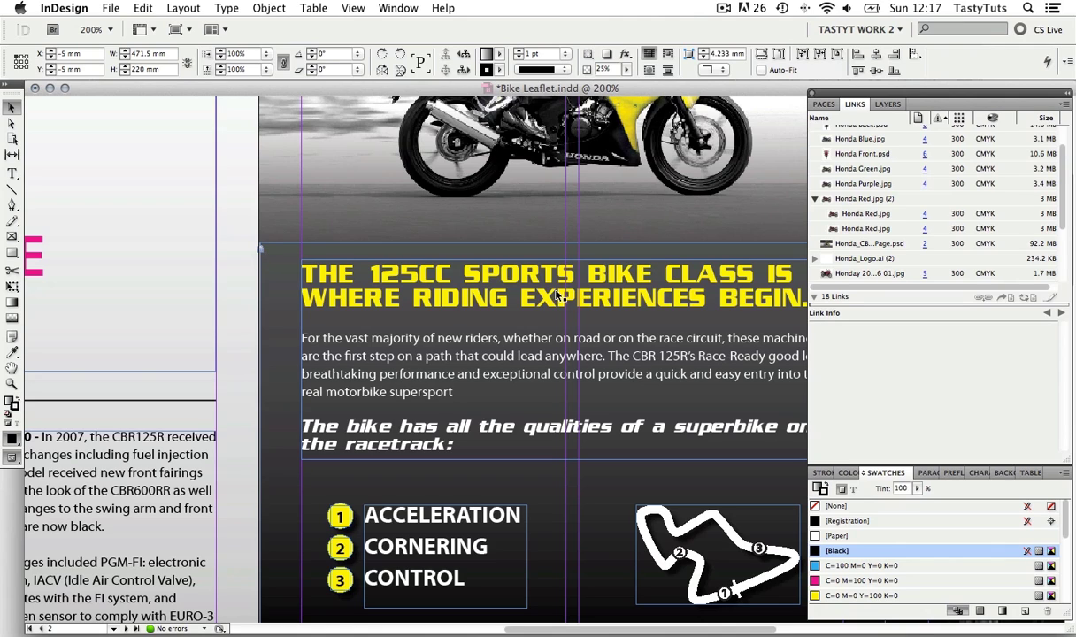
Unlock the middle panel's dark background, the lowest rectangle in Layer 1's object list
click(883, 106)
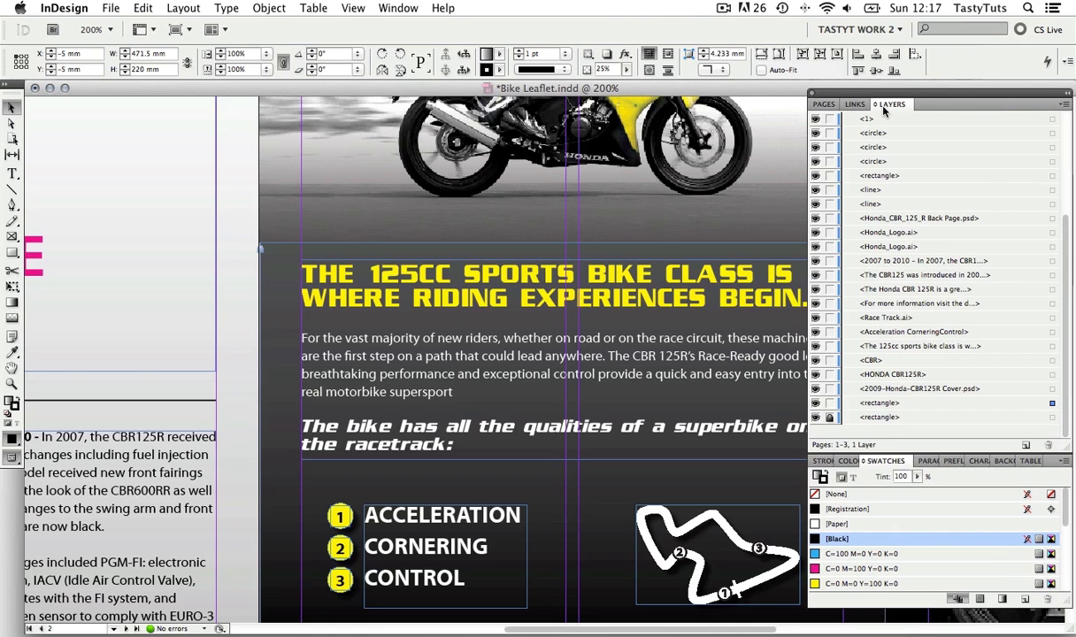
scroll(1066, 212, up, 5)
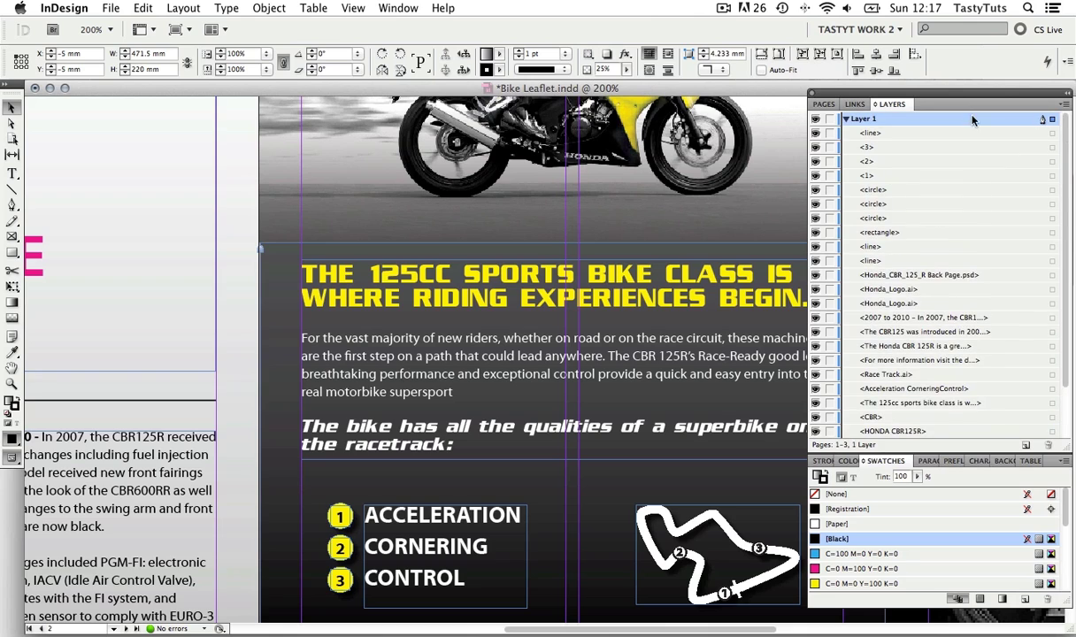
click(846, 119)
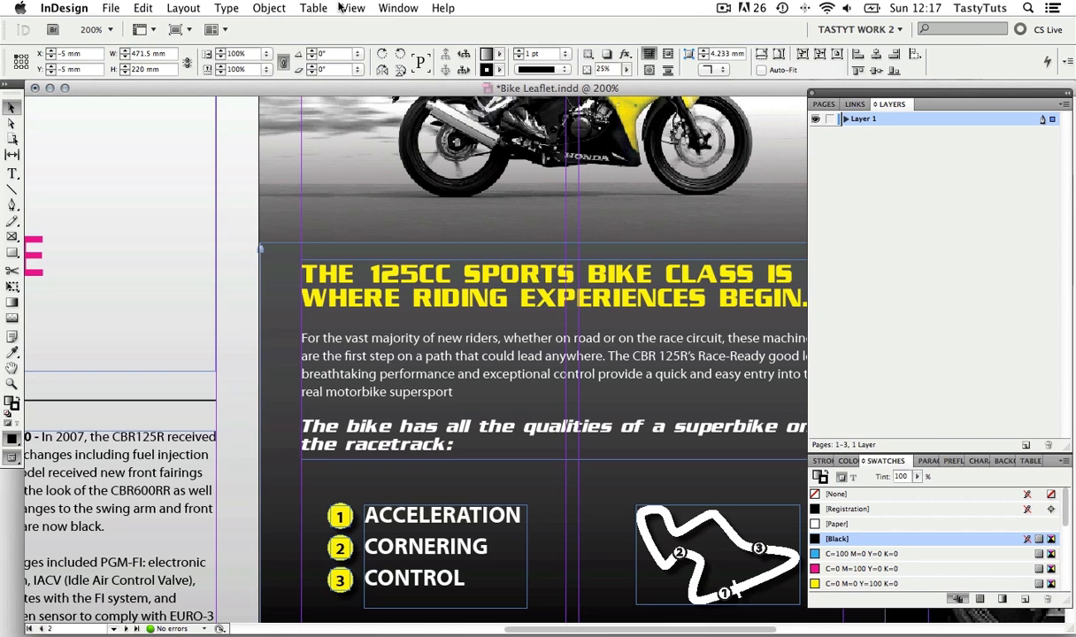
click(396, 8)
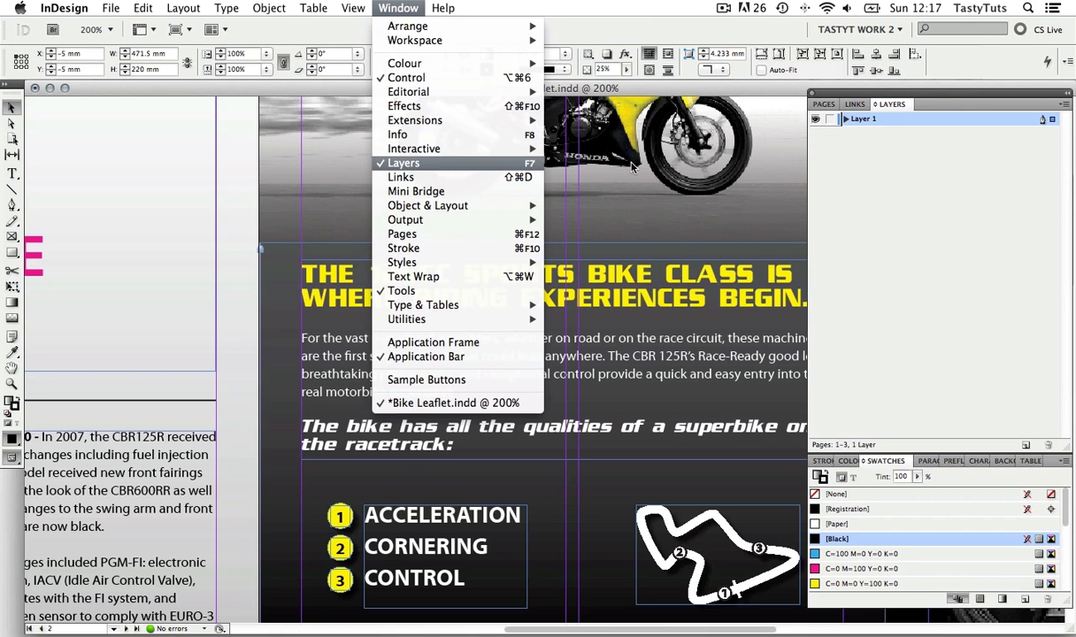
click(412, 161)
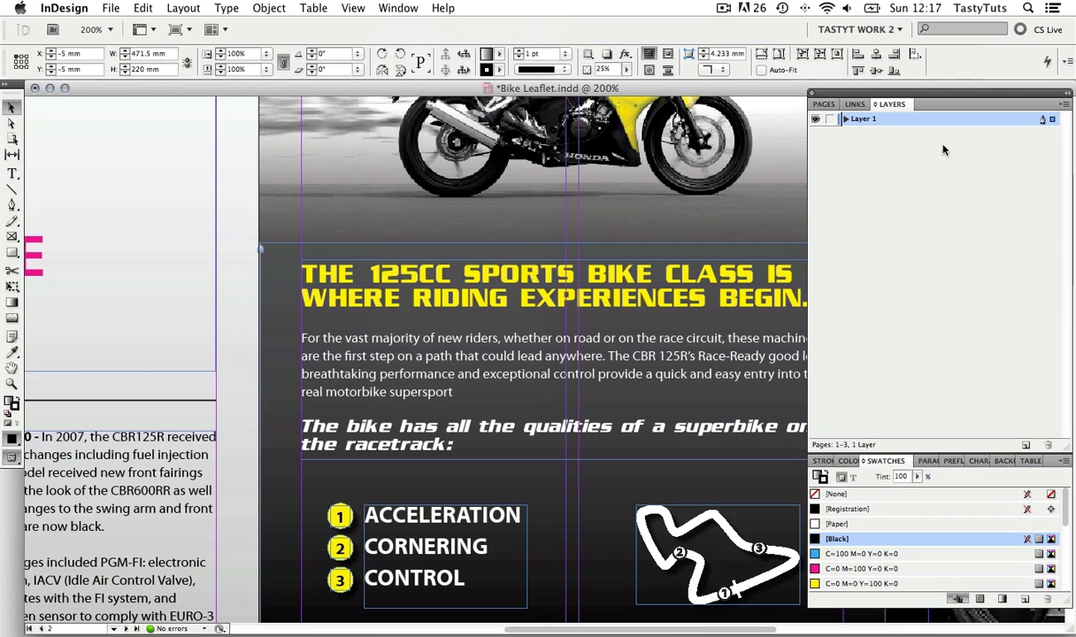
click(845, 119)
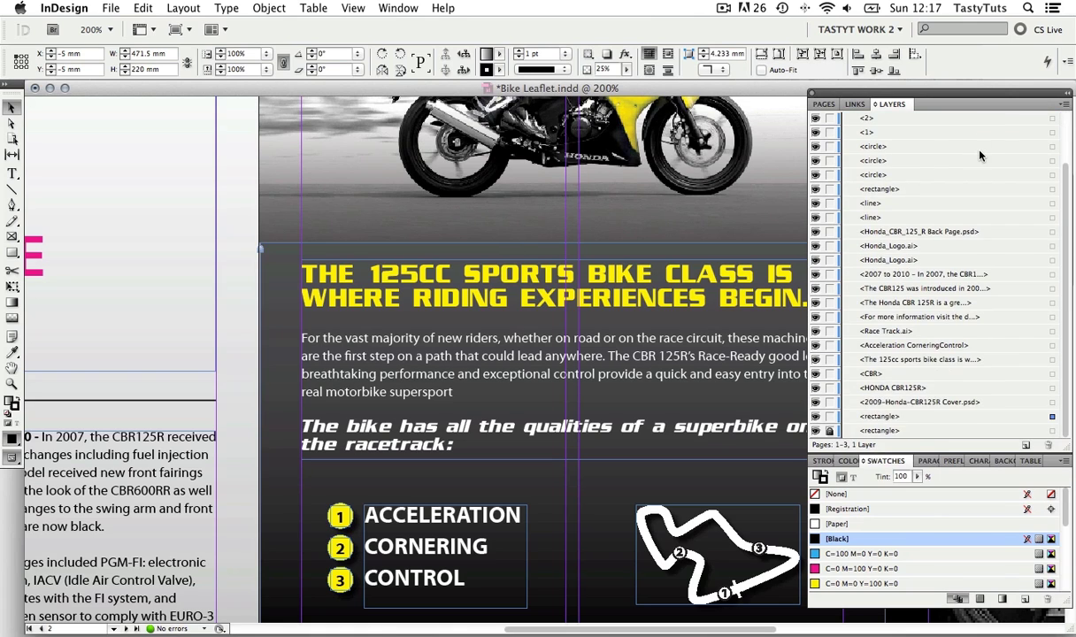
scroll(979, 156, down, 3)
Extend the middle panel's dark background to the bottom bleed and across the panel: X 147.931 mm, width 148.819 mm, height 143.01 mm
drag(498, 428, 414, 169)
drag(487, 370, 495, 326)
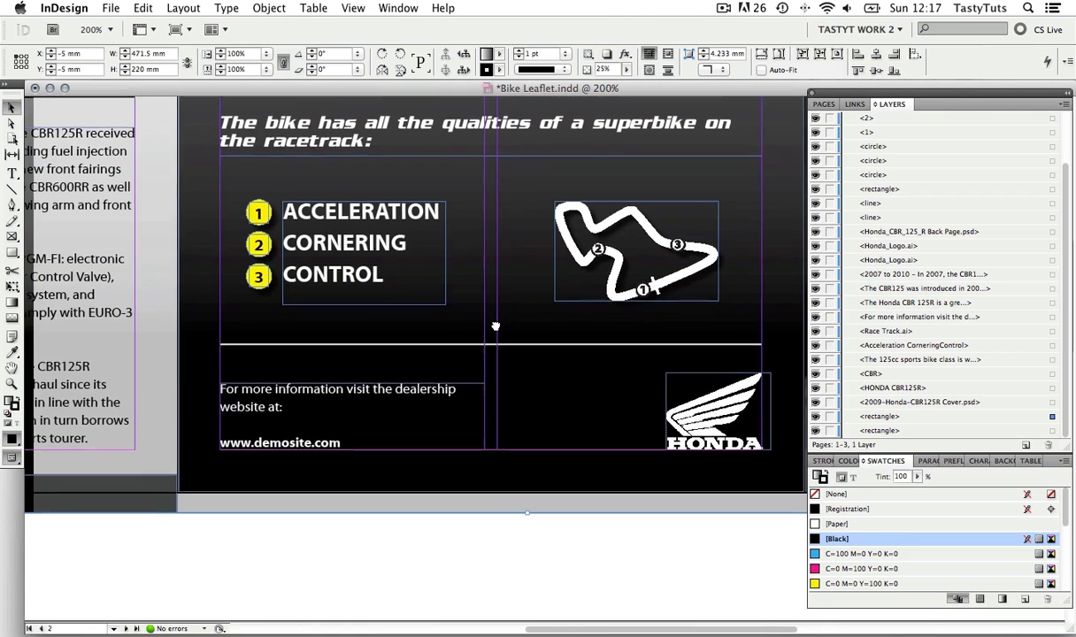
key(z)
click(434, 451)
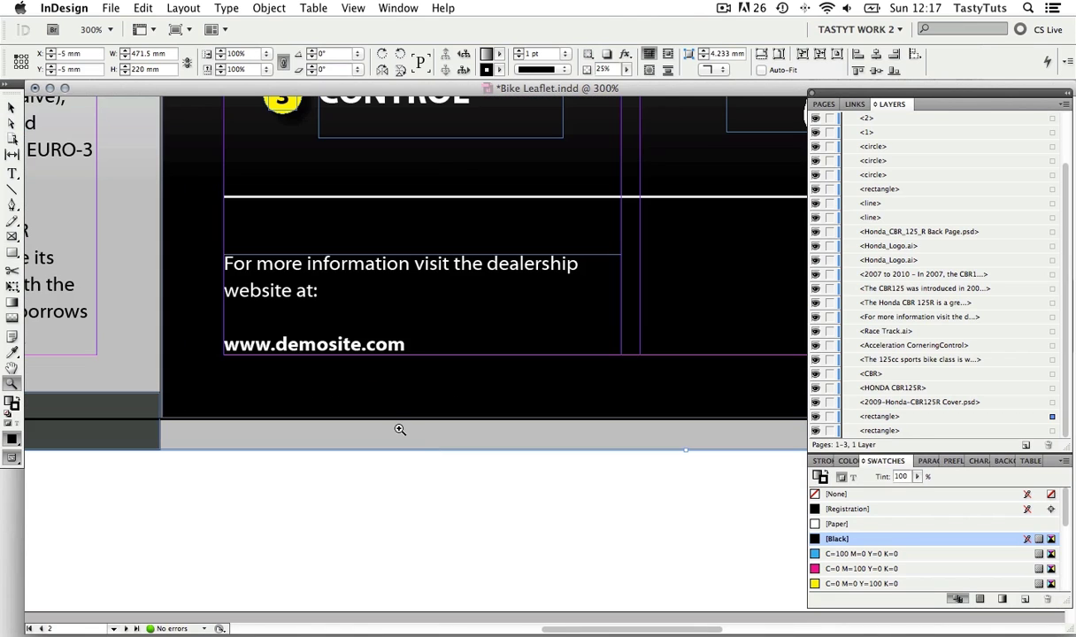
key(v)
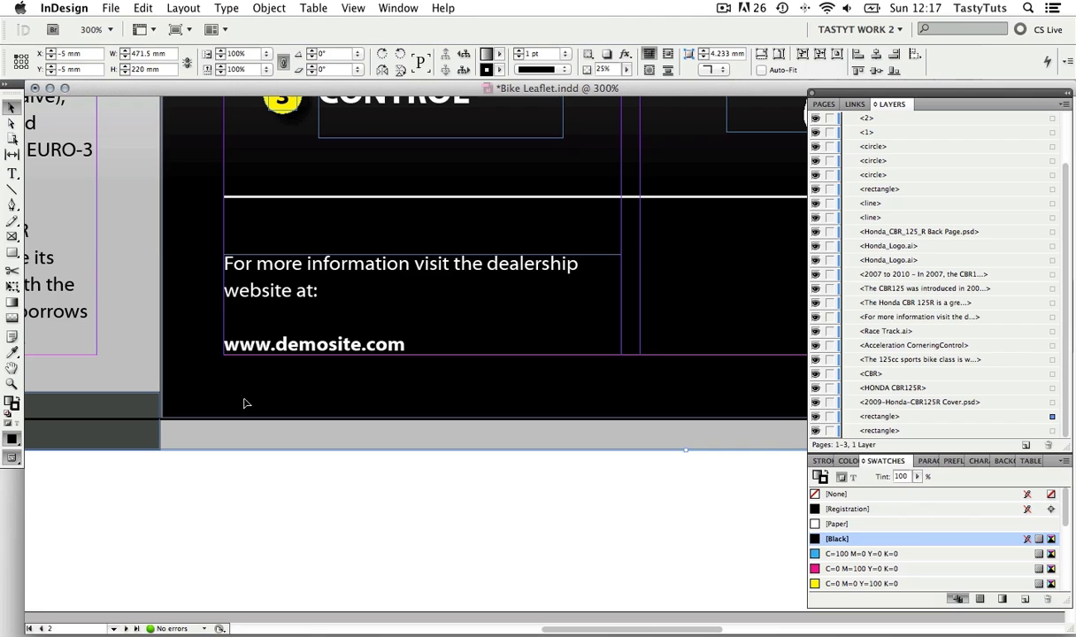
super+click(210, 380)
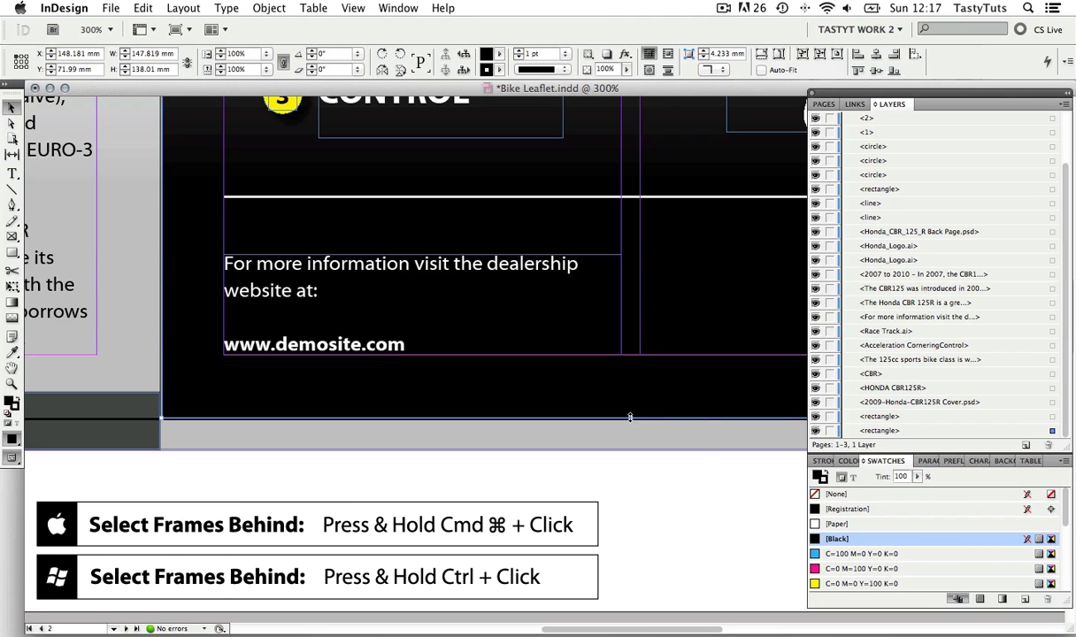
drag(630, 417, 630, 449)
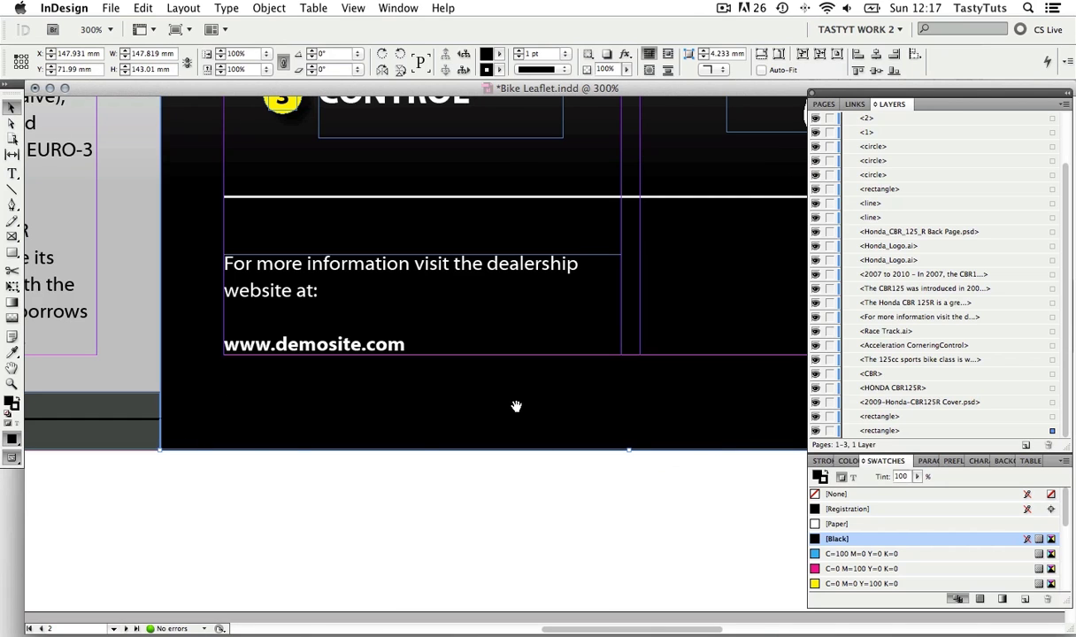
scroll(516, 403, right, 10)
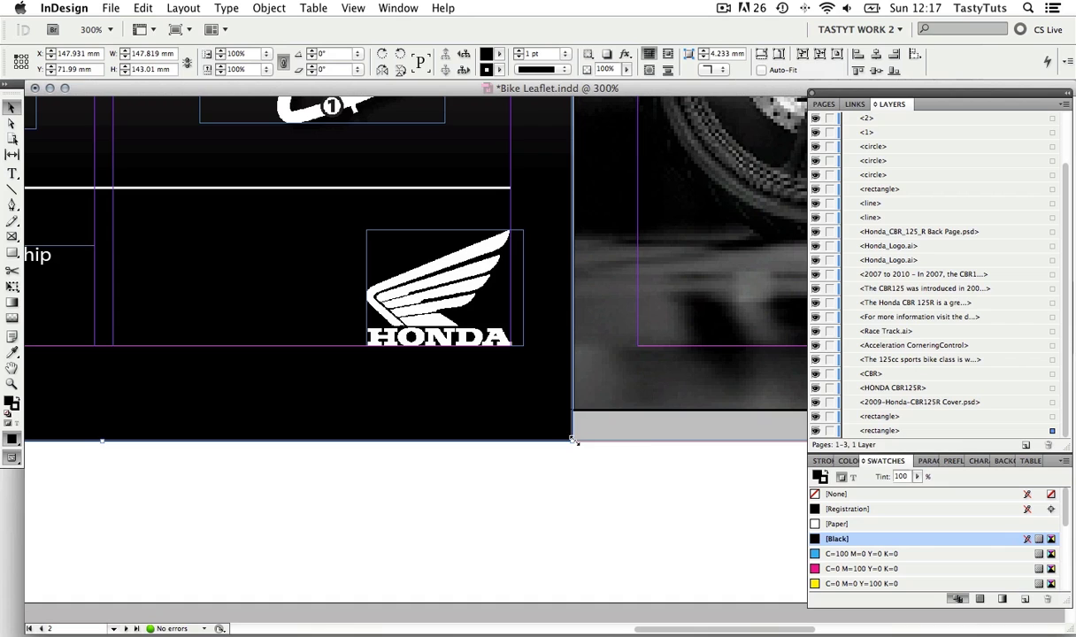
drag(572, 441, 580, 441)
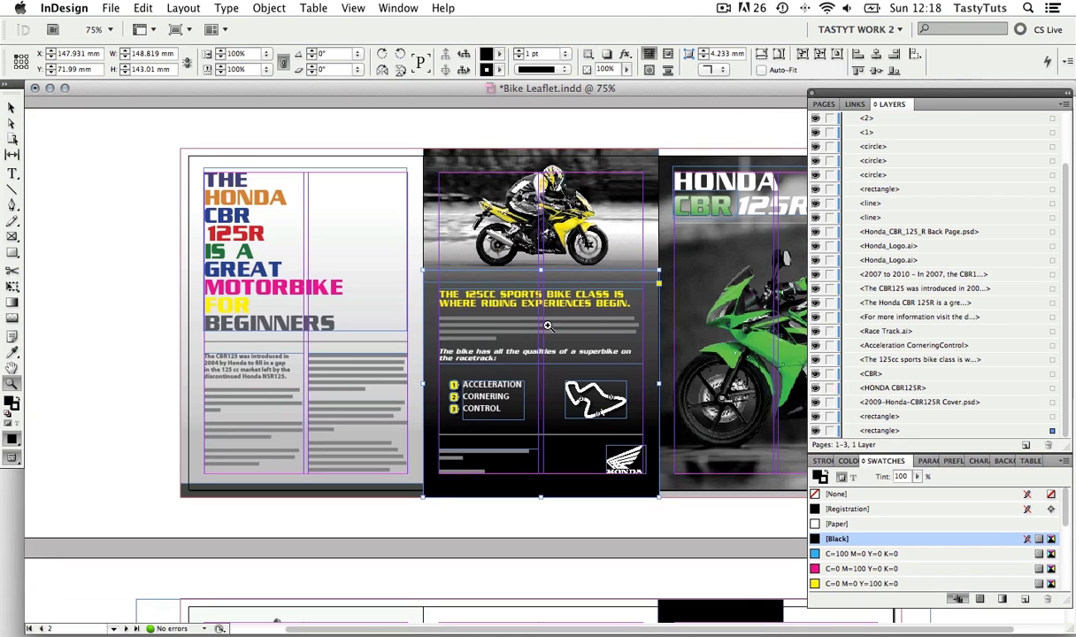
drag(559, 317, 491, 322)
key(v)
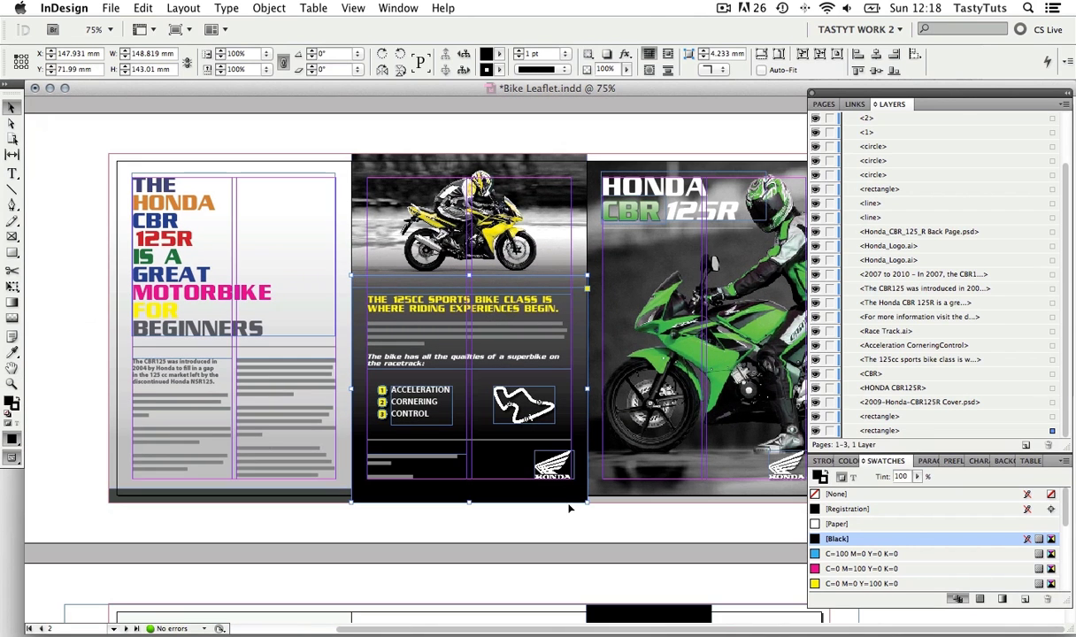
click(572, 510)
Hide the interface panels and trim the front spread's gradient background to the right bleed
drag(452, 394, 452, 400)
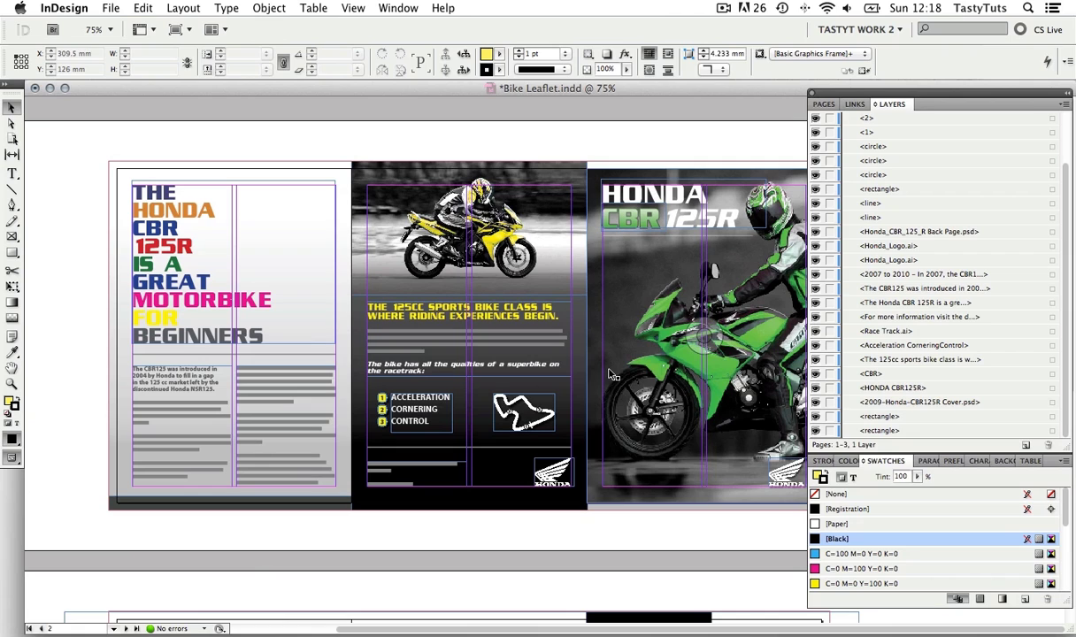
key(Tab)
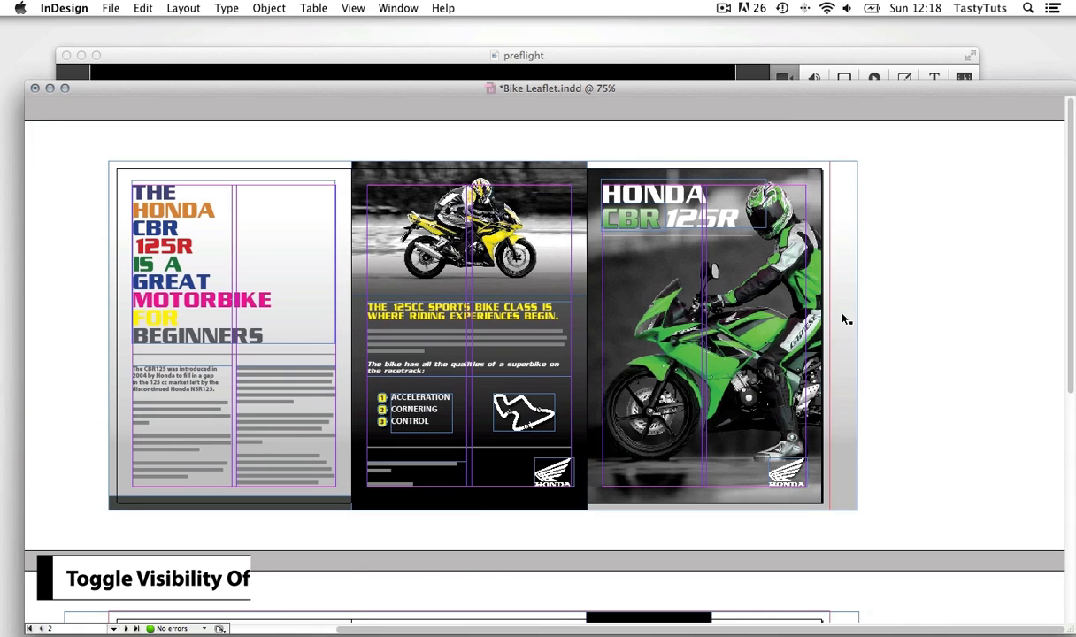
drag(852, 336, 829, 337)
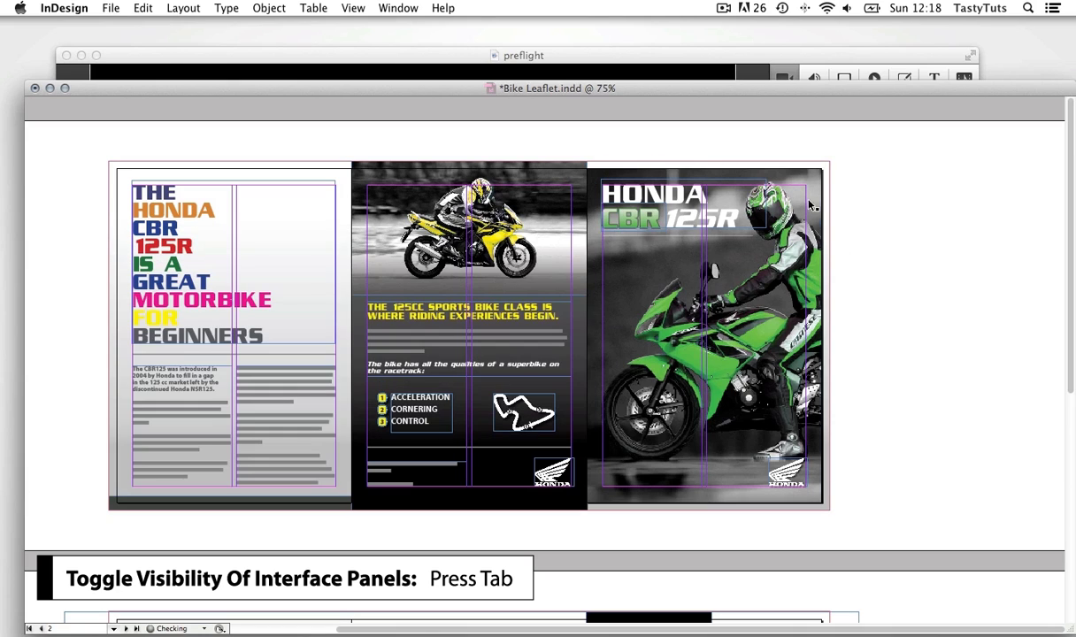
Extend the green bike cover picture's frame to the top, right and bottom bleed
drag(828, 163, 828, 162)
drag(709, 503, 708, 511)
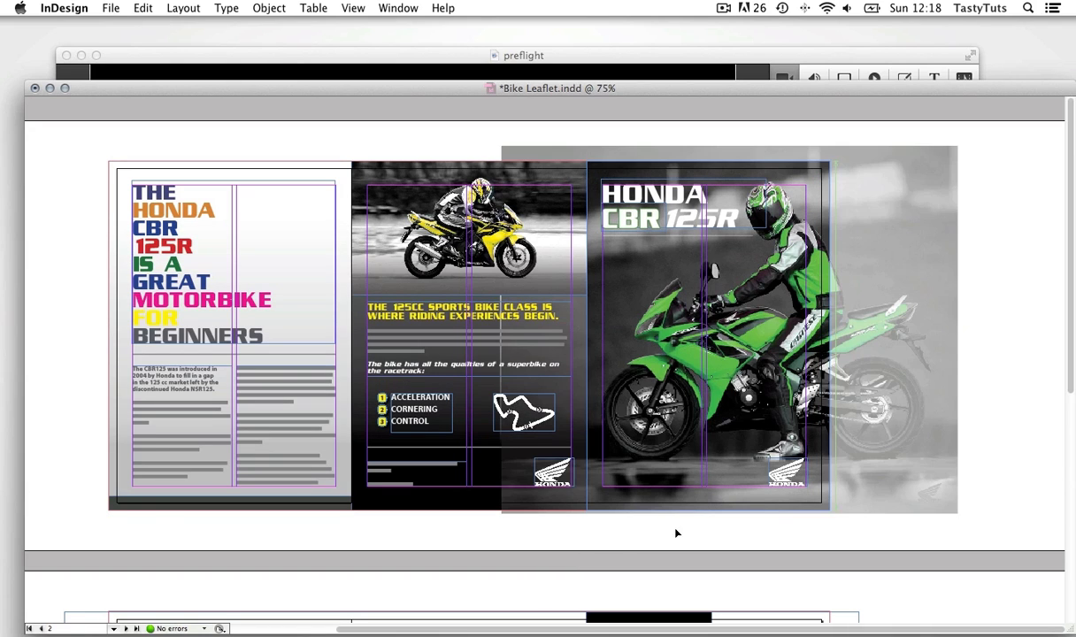
click(558, 555)
Trim the inside spread's gradient background frame to the left and right bleed, with its left edge at X -5 mm
drag(445, 607, 470, 203)
key(Tab)
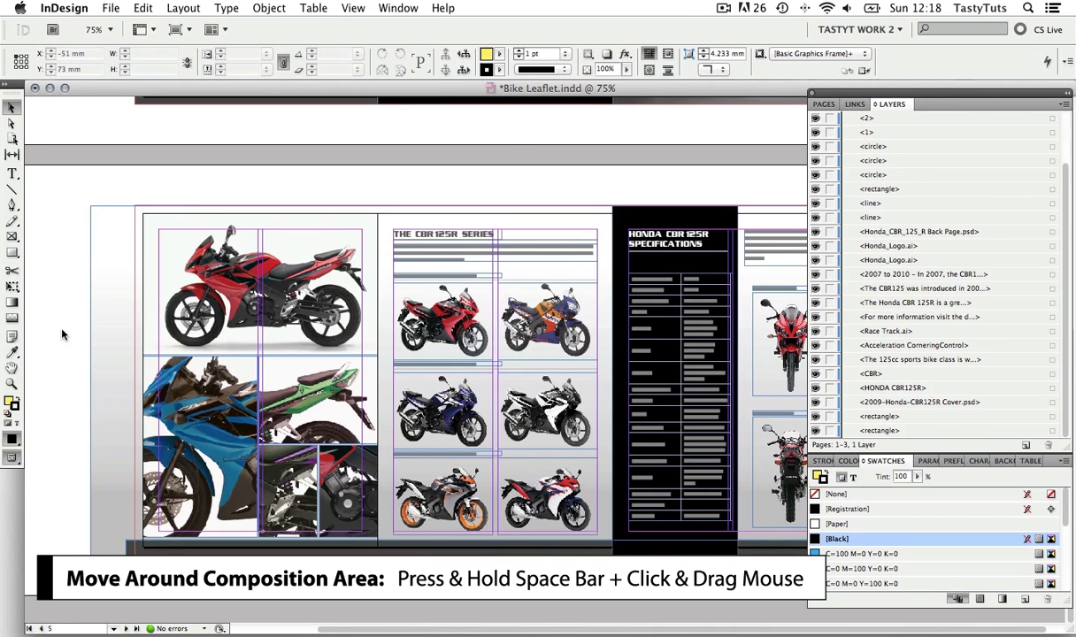
drag(89, 382, 134, 382)
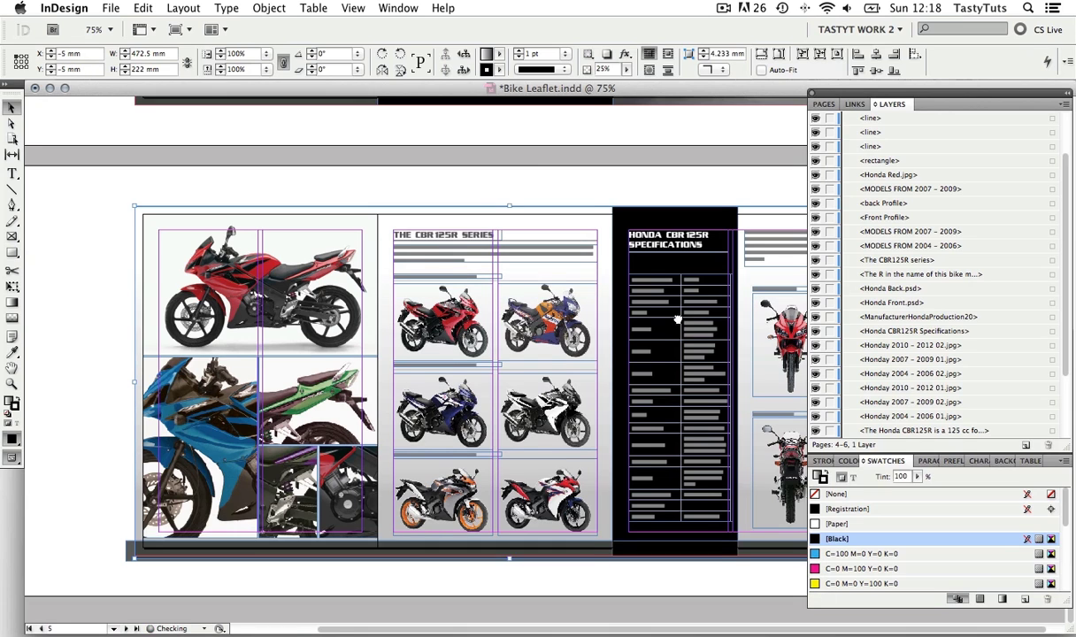
drag(677, 317, 650, 318)
key(Tab)
drag(861, 380, 830, 386)
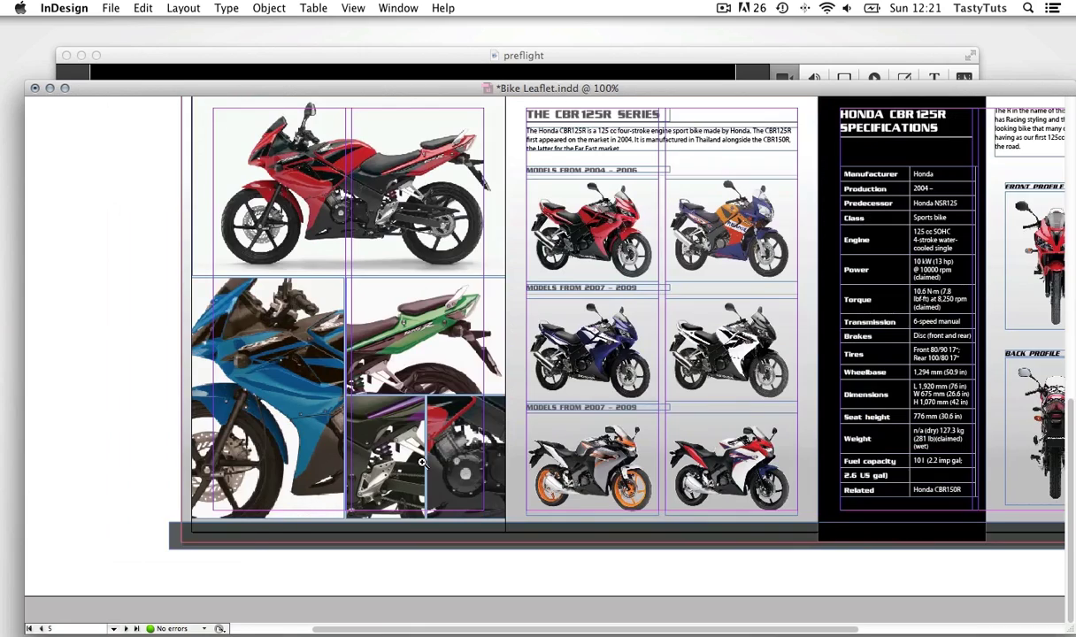
Trim the dark footer strip across the inside spread to the left, right and bottom bleed
key(super+equal)
drag(228, 537, 243, 529)
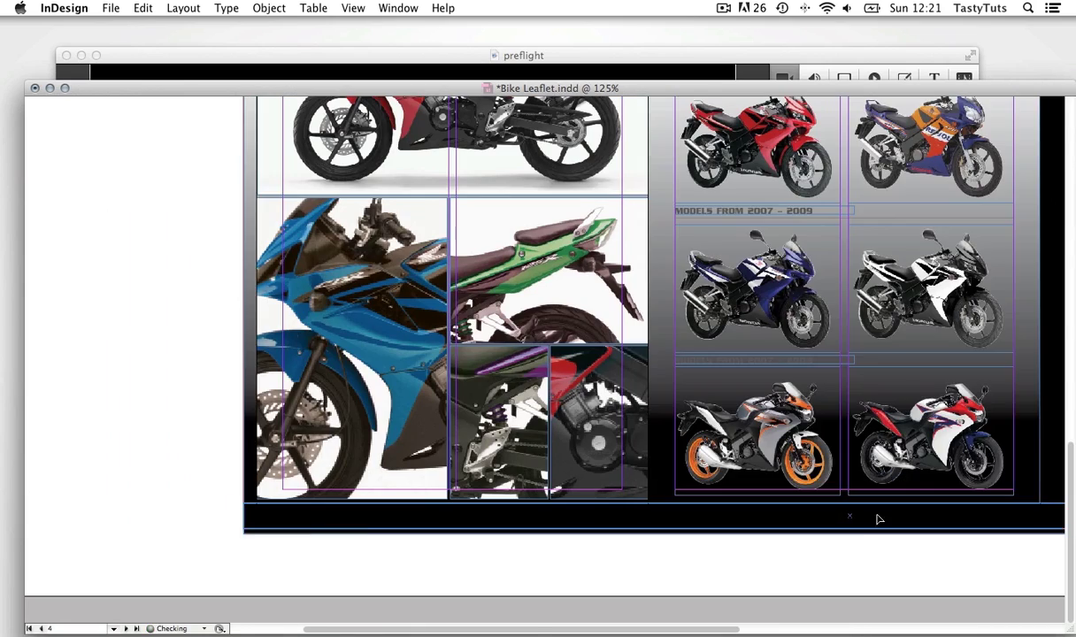
scroll(875, 520, right, 10)
drag(871, 530, 867, 531)
scroll(481, 538, left, 5)
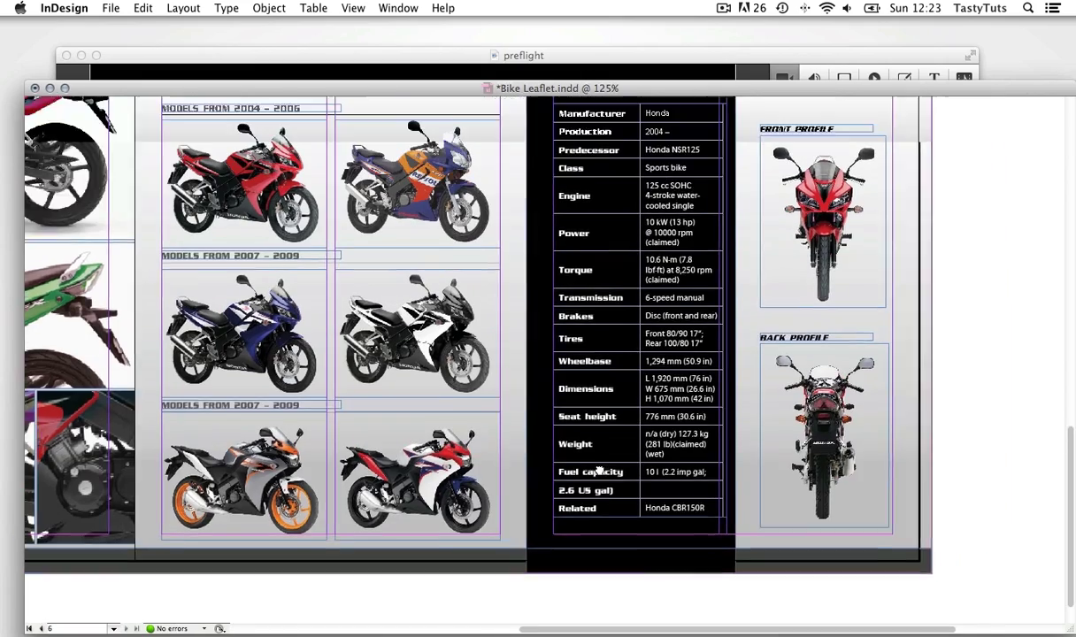
Restore the interface panels and examine the edges of the inside and front spreads against the bleed guides
scroll(569, 456, up, 3)
scroll(569, 455, right, 3)
key(super+1)
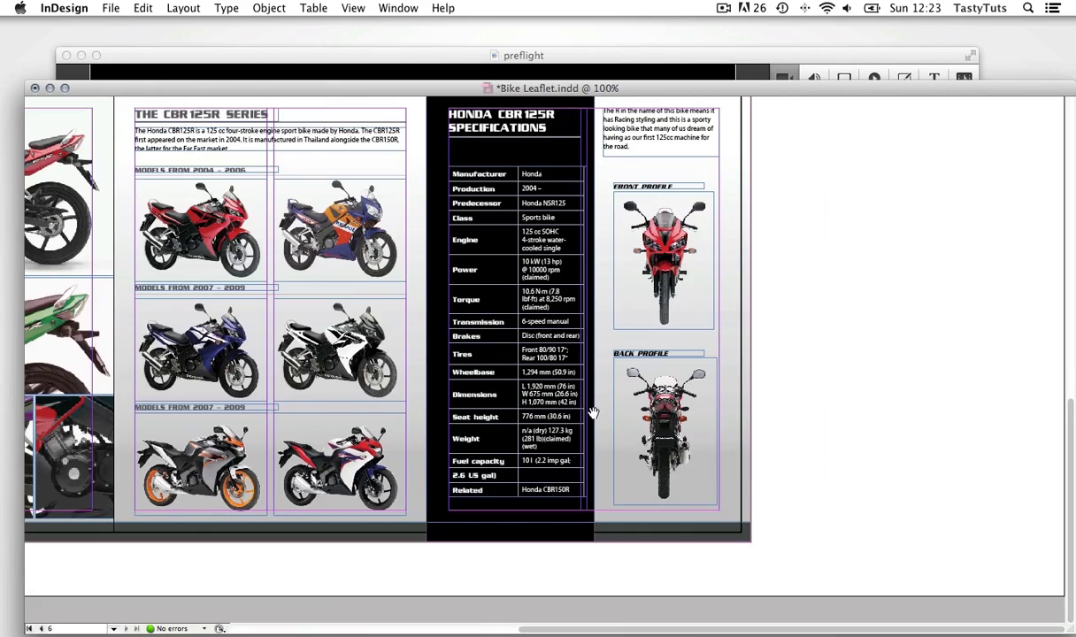
scroll(574, 447, up, 1)
key(Tab)
scroll(566, 407, up, 1)
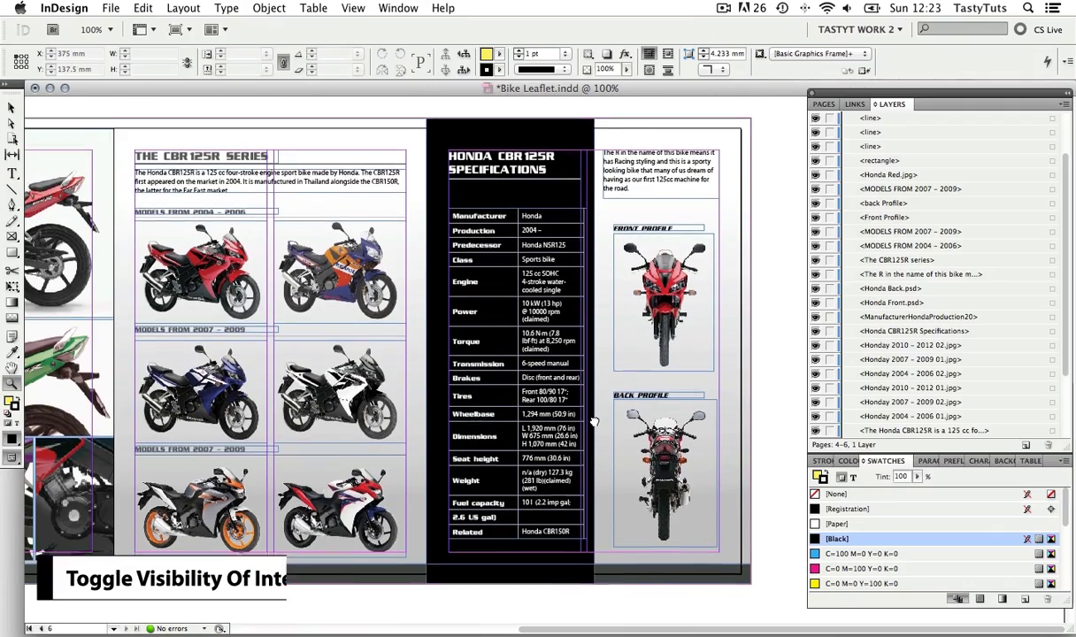
key(super+minus)
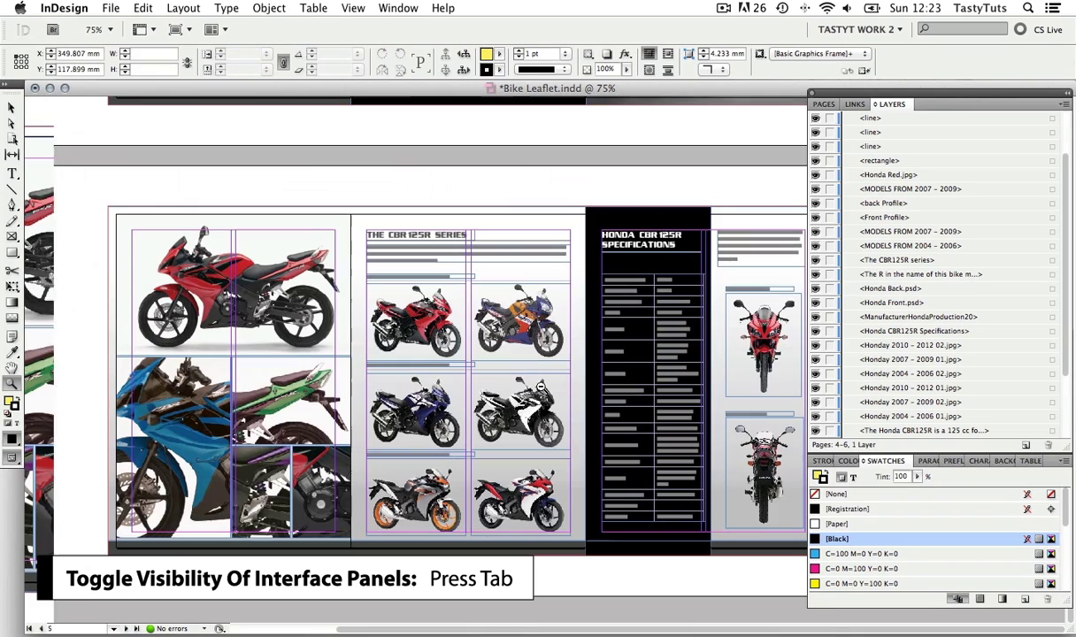
scroll(554, 381, up, 5)
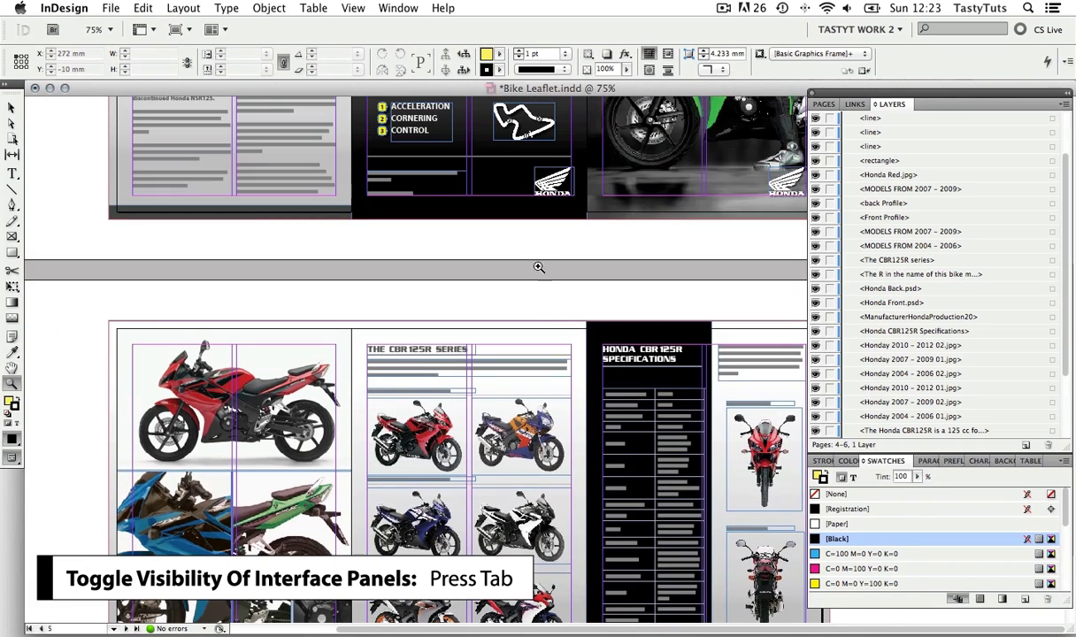
Enlarge the list of linked images and examine every image's page, resolution, colour space and file size
scroll(556, 430, up, 6)
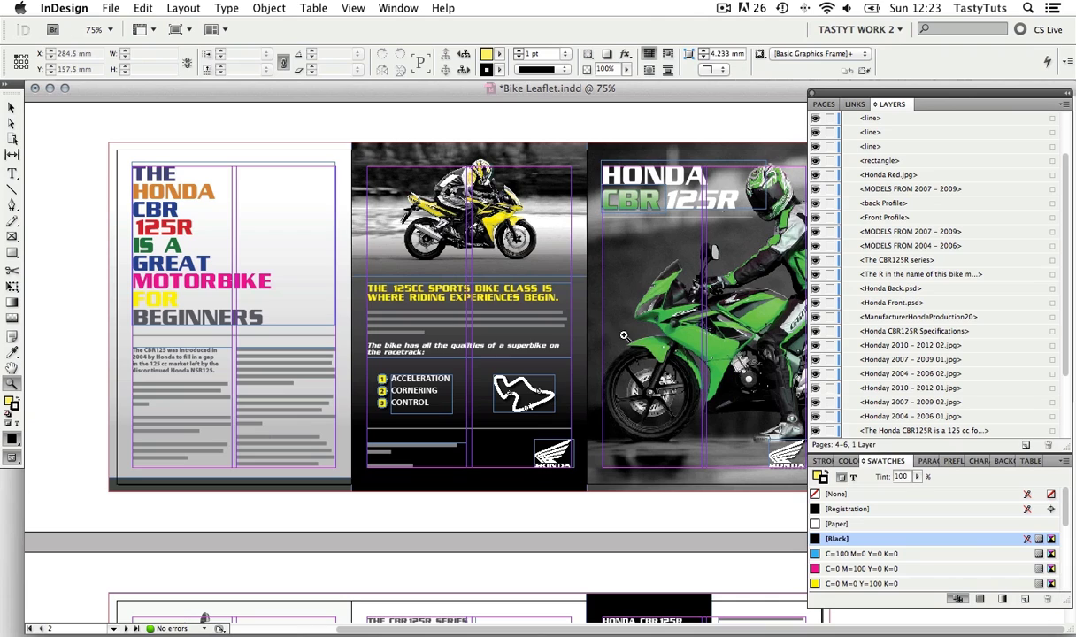
click(855, 105)
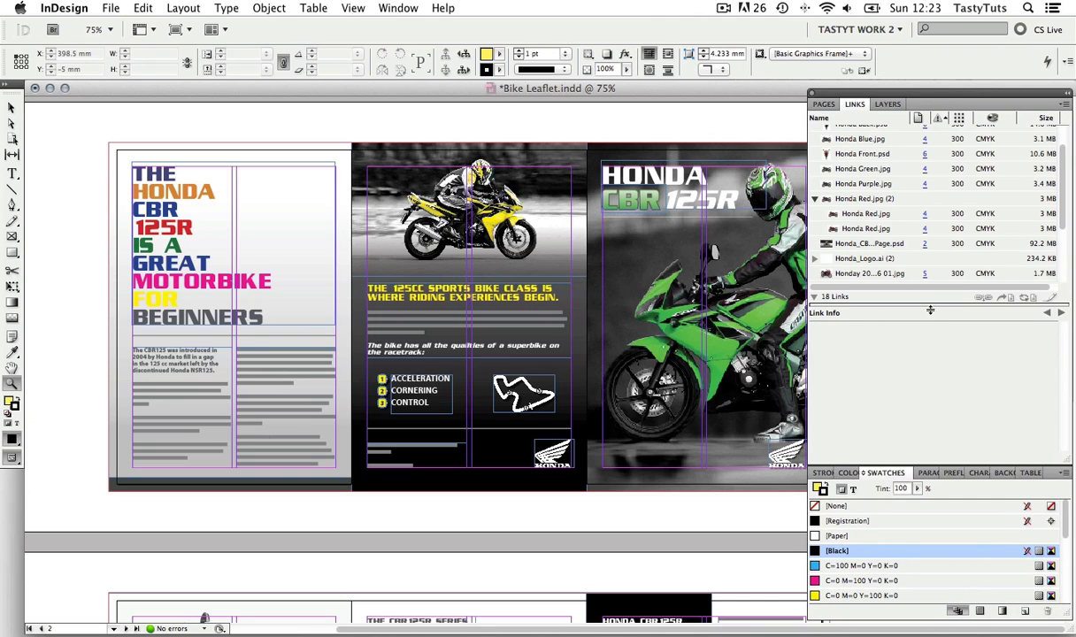
drag(884, 304, 932, 433)
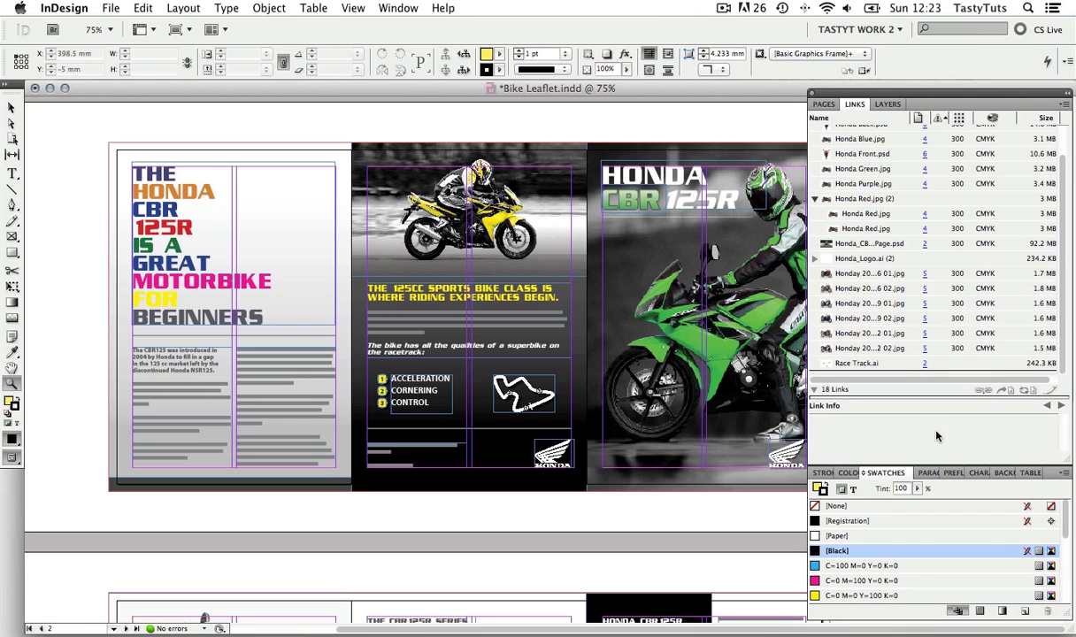
scroll(947, 157, up, 1)
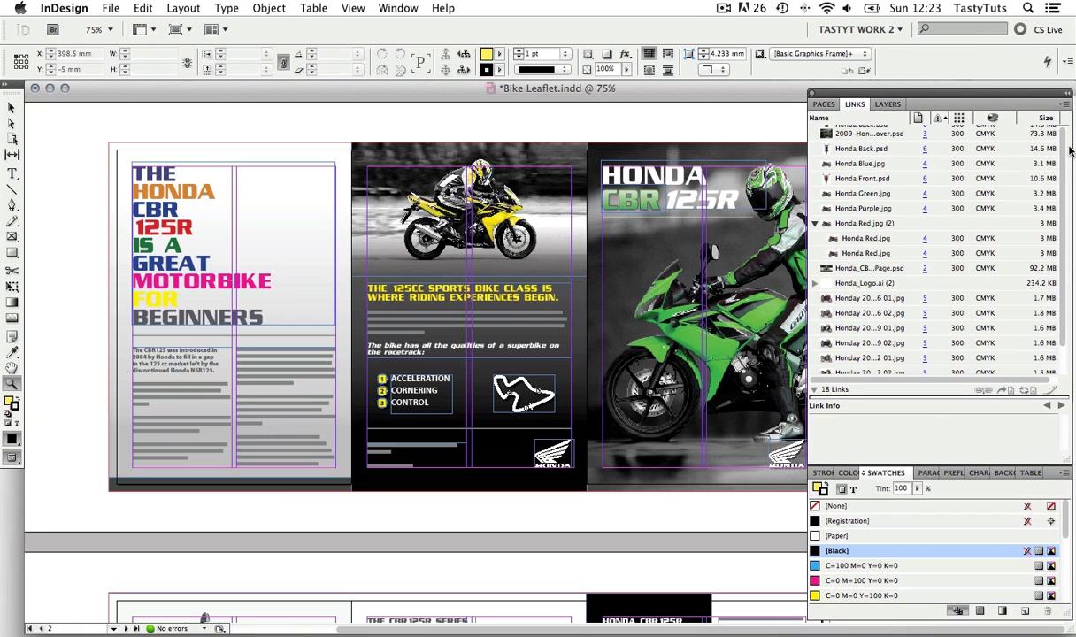
scroll(1058, 152, down, 1)
scroll(1052, 164, up, 1)
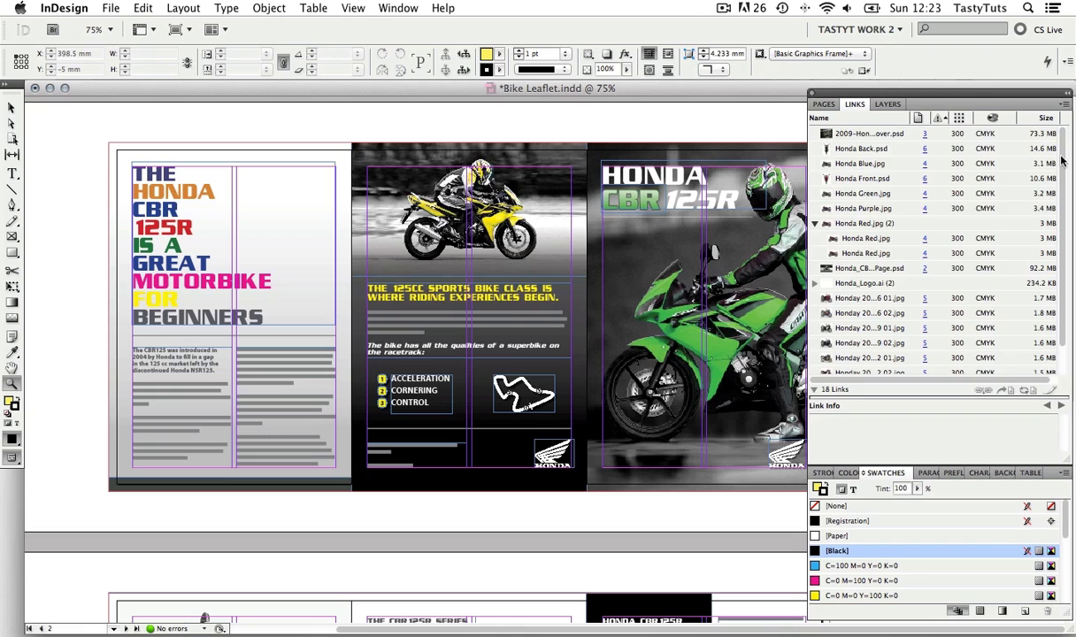
scroll(1062, 158, down, 1)
scroll(1064, 154, up, 1)
key(v)
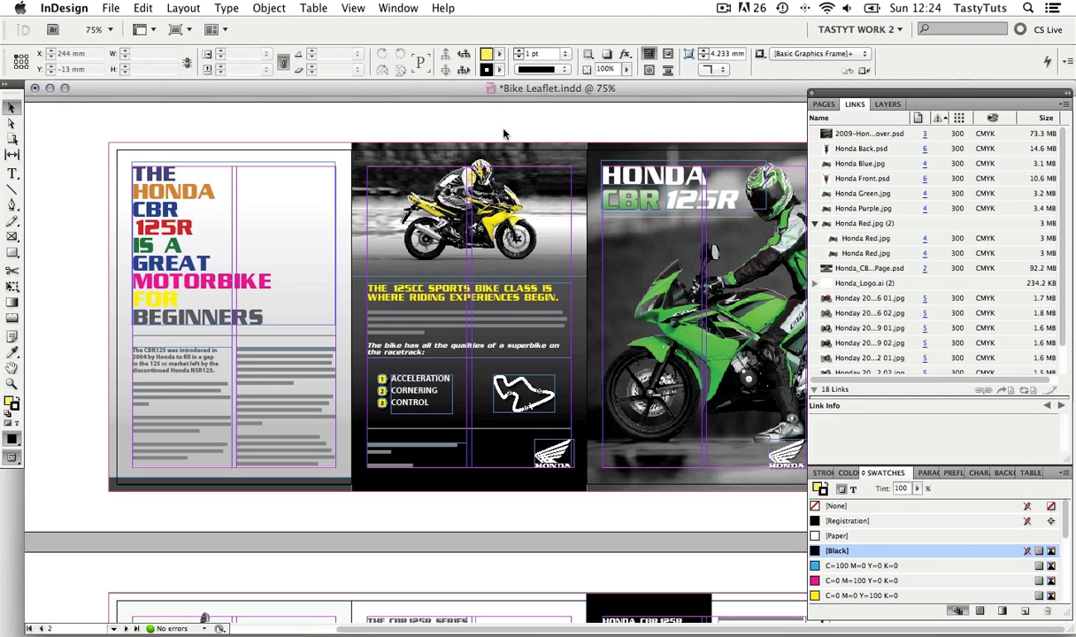
Show the Preflight check and examine the document's error status under the [Basic] (working) profile
click(953, 473)
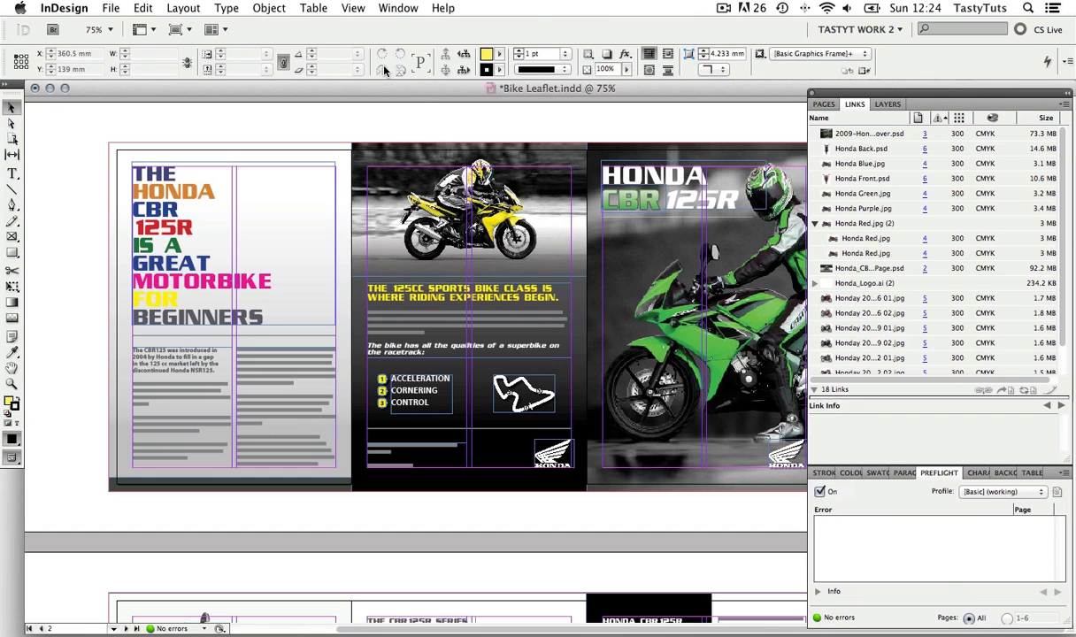
click(398, 8)
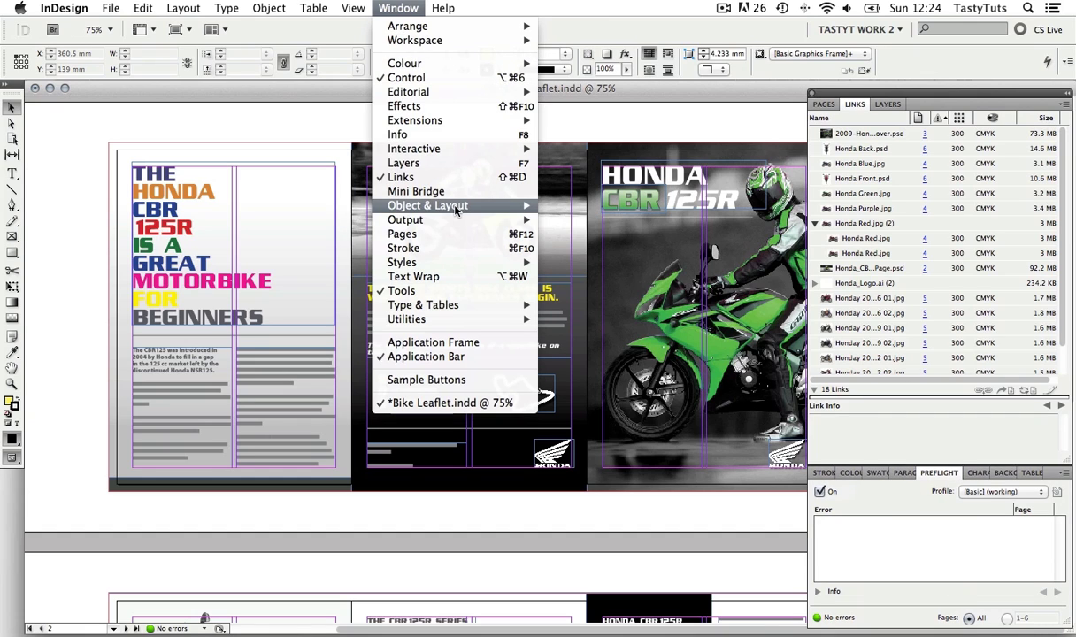
mouse_move(432, 219)
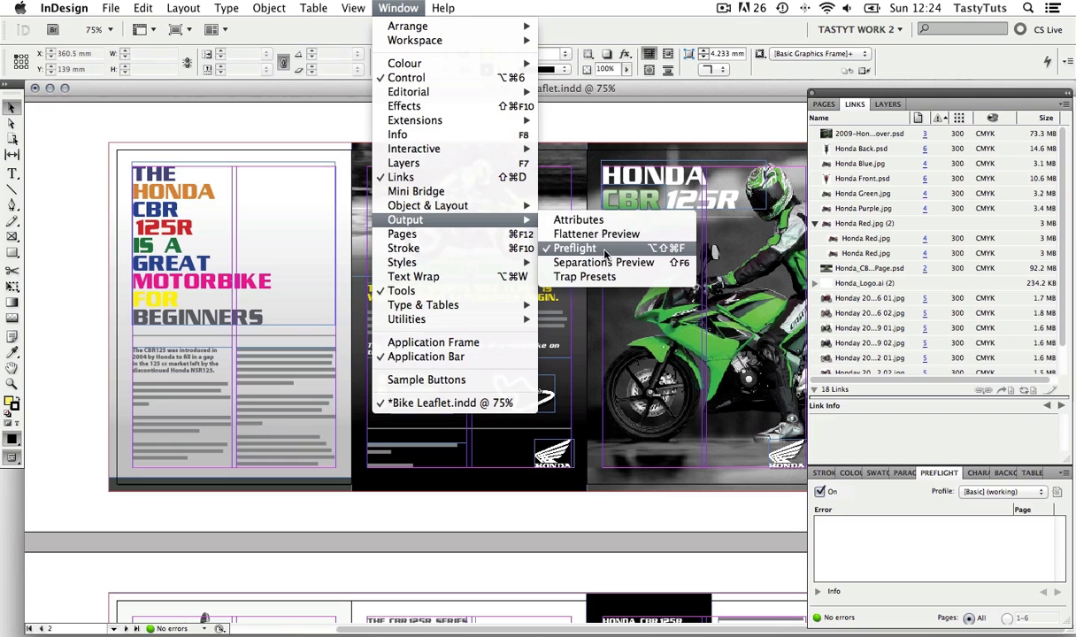
click(603, 130)
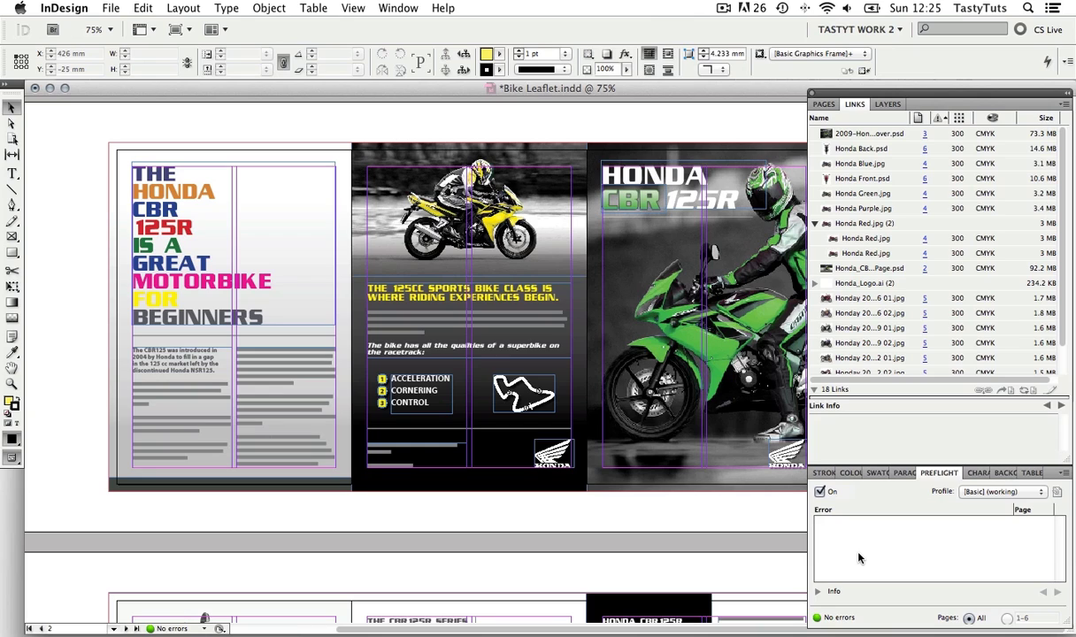
Shorten the second-column text frame on page 1 to a height of 32.55 mm so its text is overset
key(z)
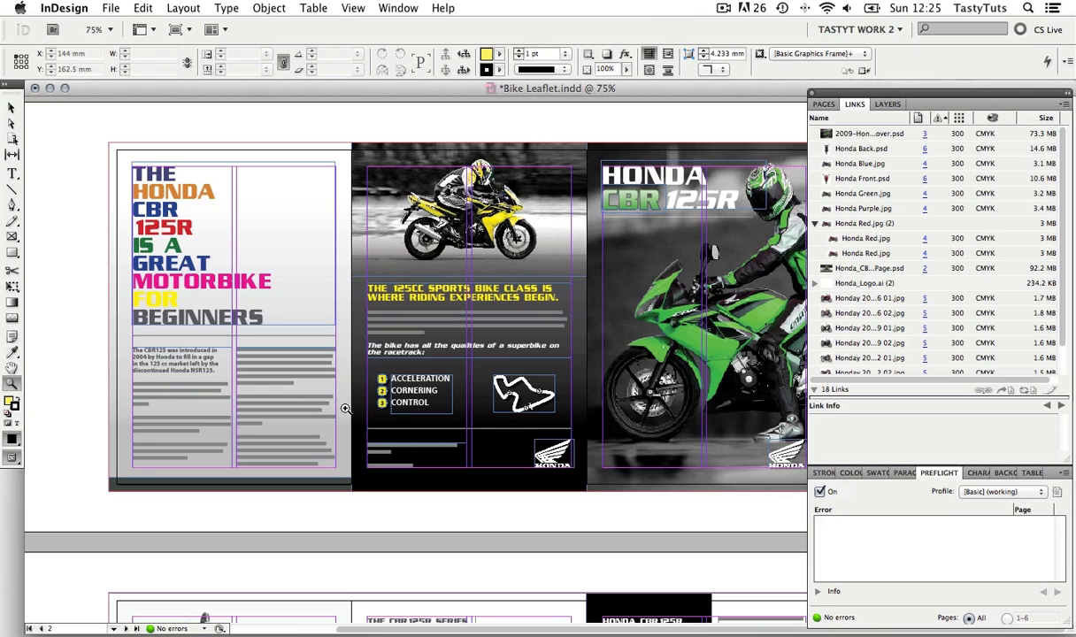
key(v)
click(294, 384)
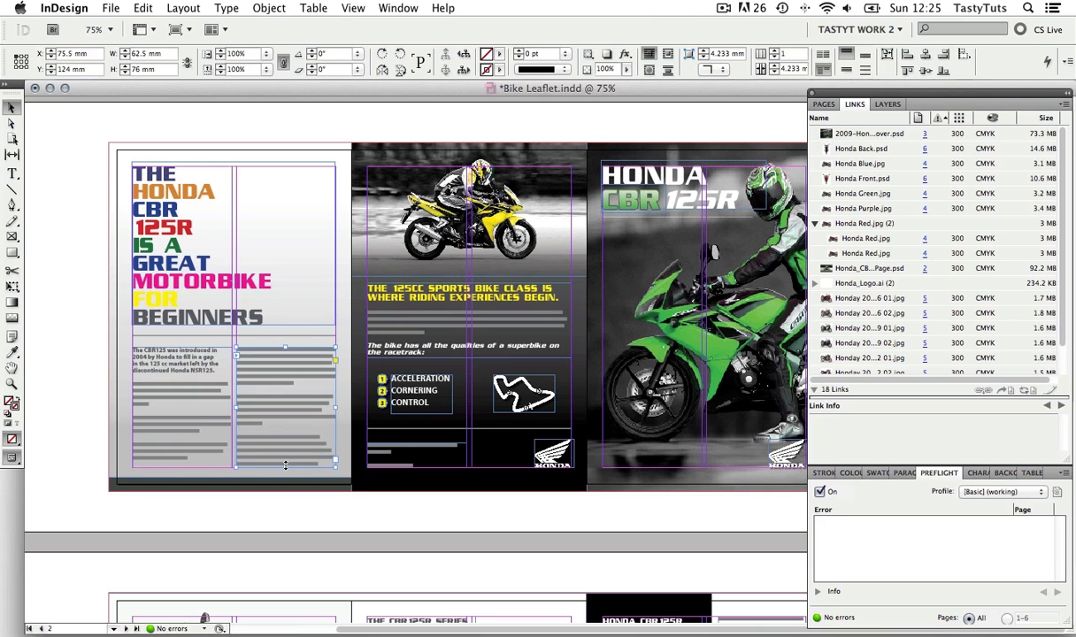
drag(285, 467, 285, 398)
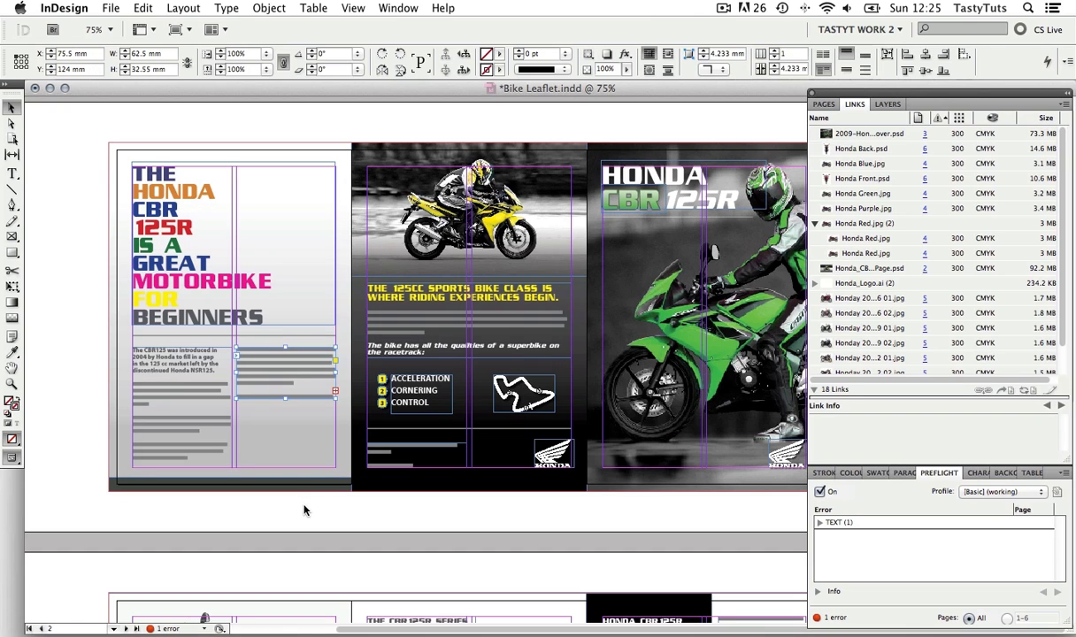
click(306, 506)
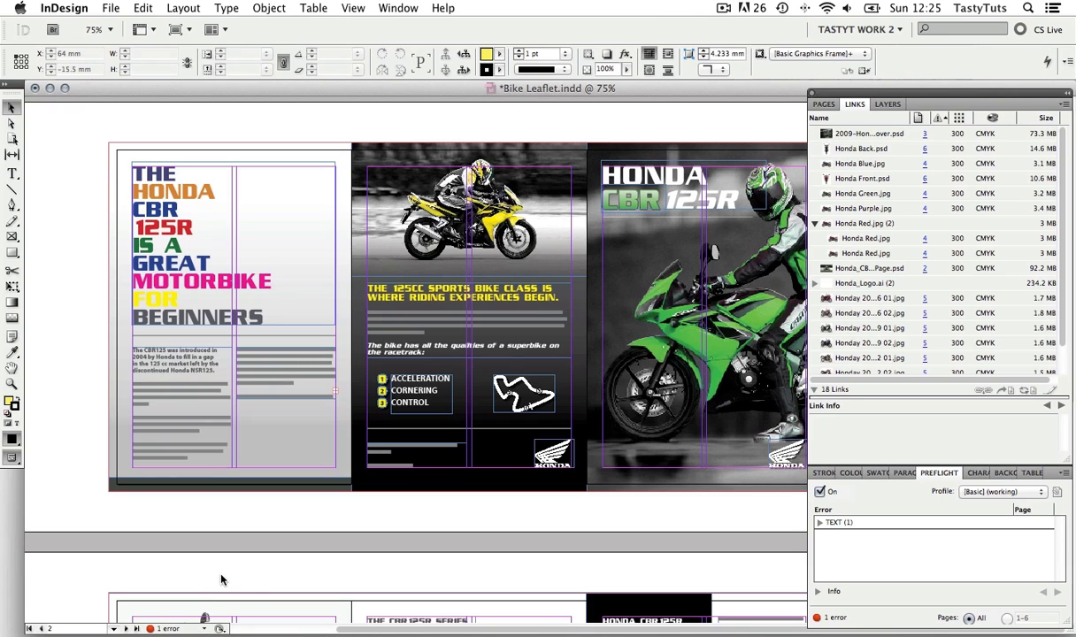
Expand the Preflight text error down to its overset text frame and go to that frame in the document
click(838, 526)
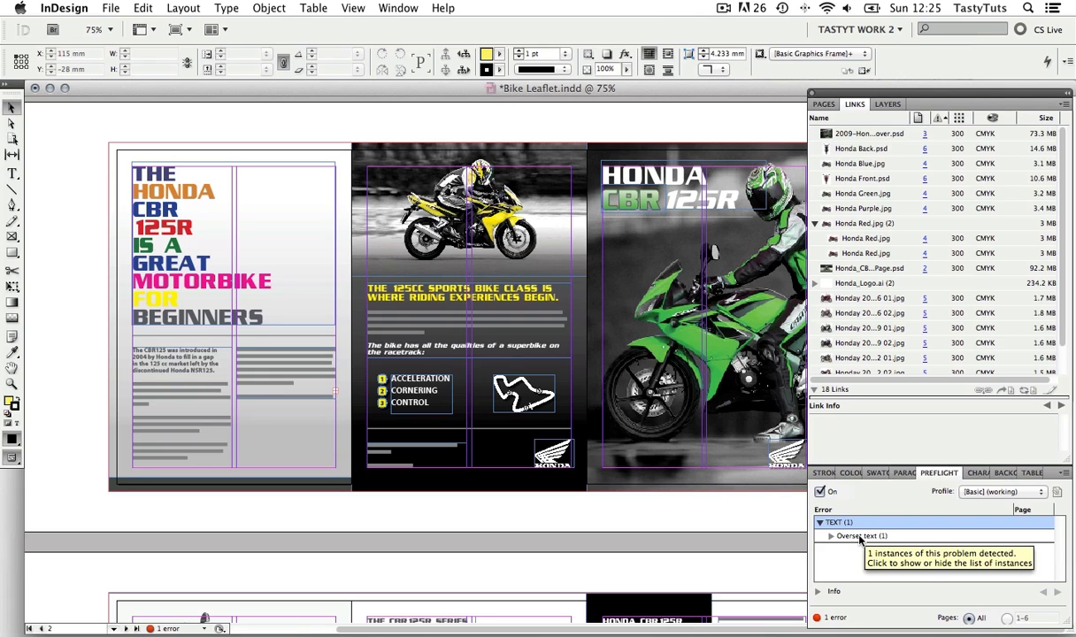
click(858, 535)
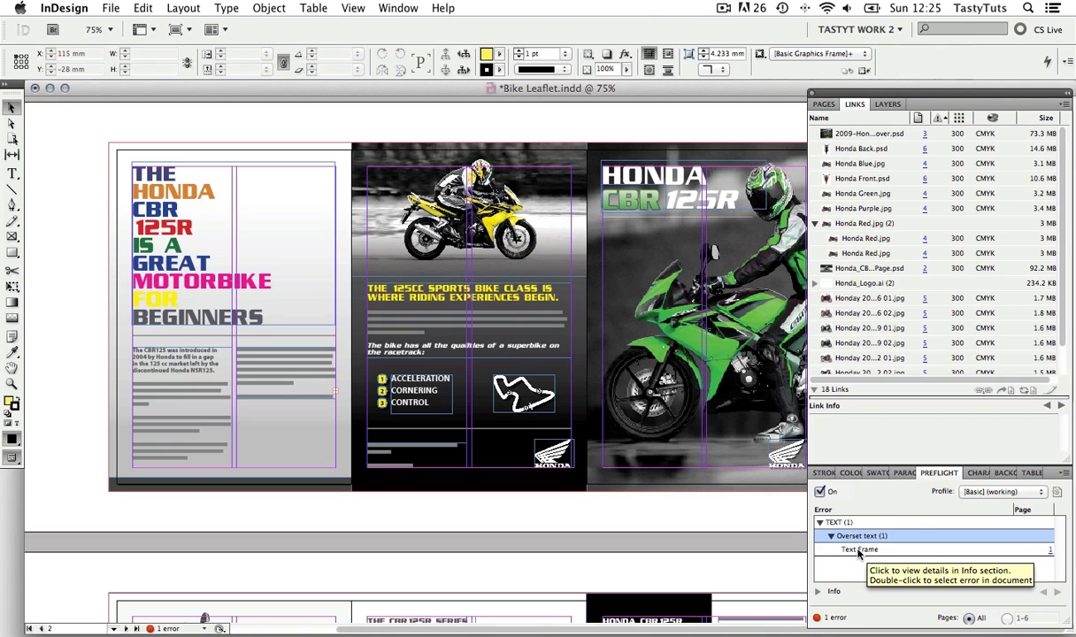
double_click(859, 549)
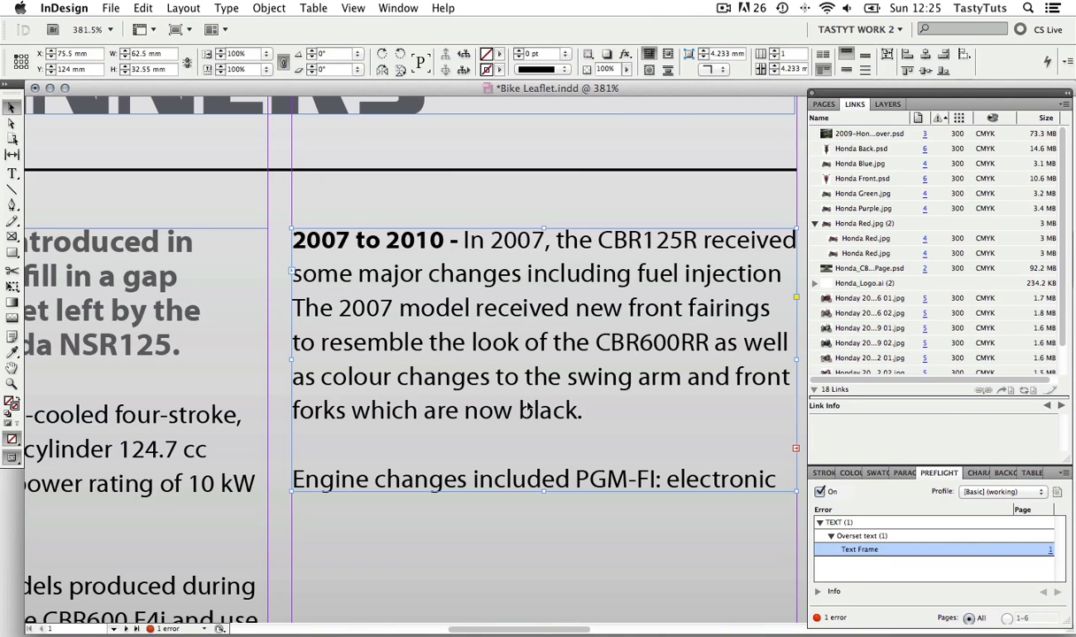
Extend the overset second-column text frame down to the bottom margin, with a height of 75.2 mm
drag(529, 414, 495, 297)
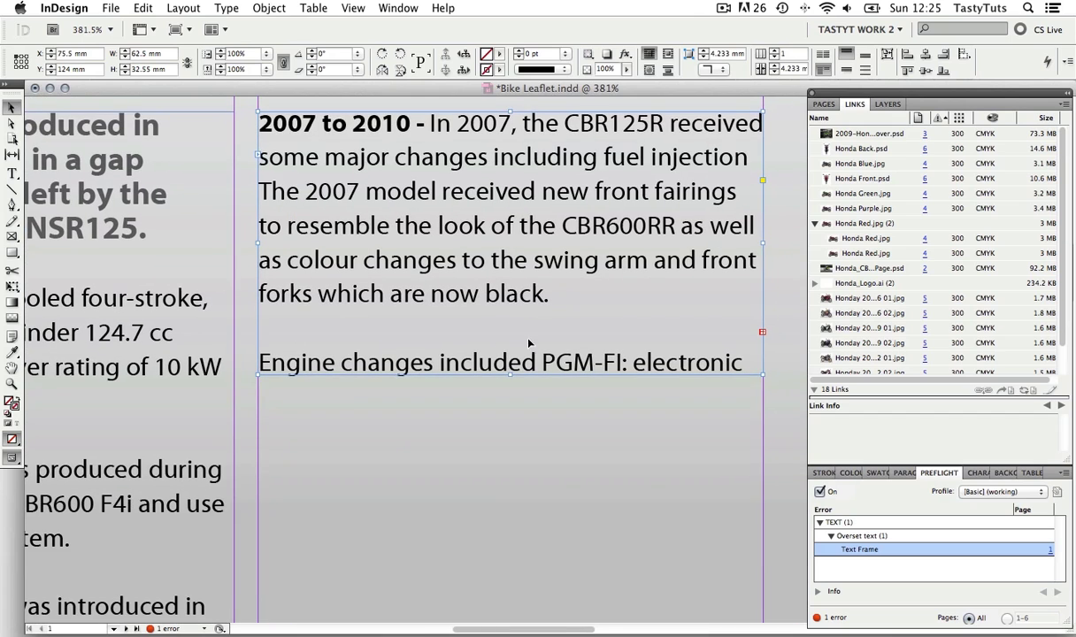
key(z)
alt+click(528, 370)
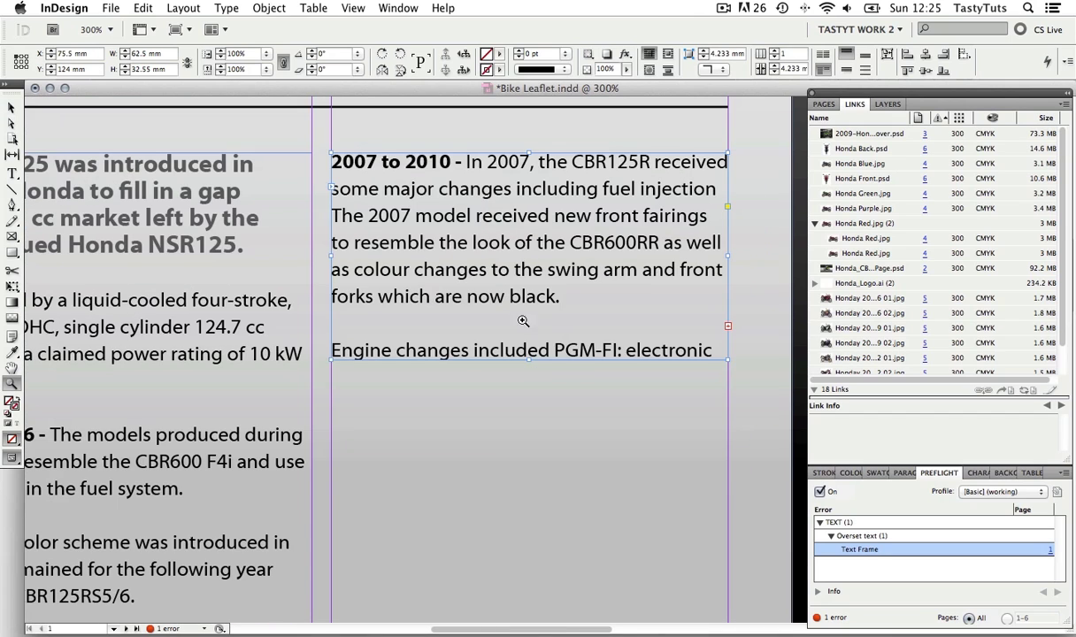
alt+click(526, 352)
key(v)
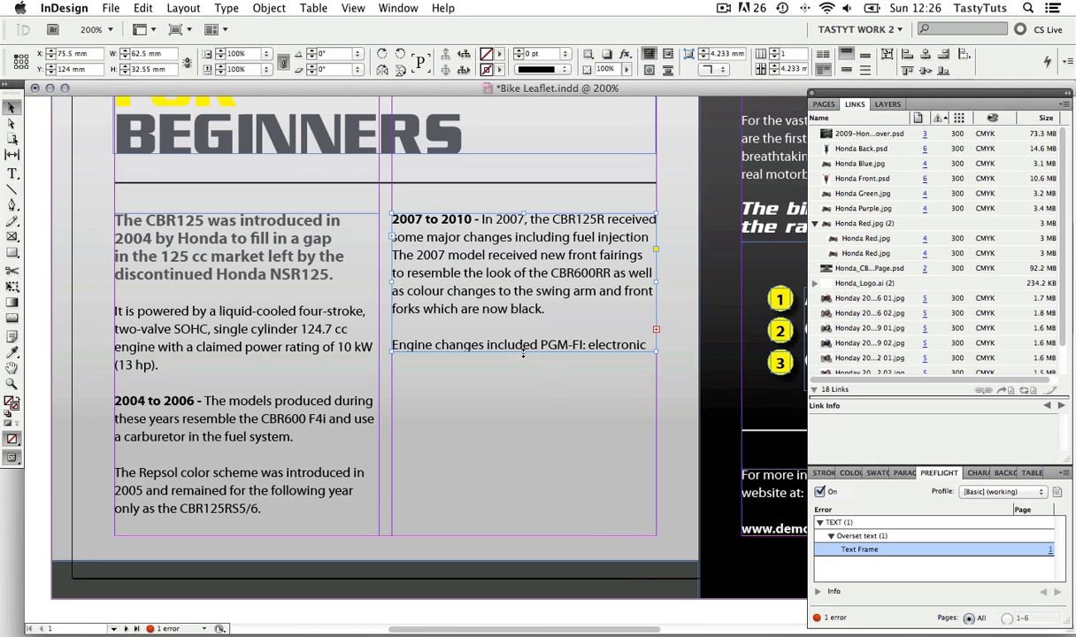
drag(524, 353, 527, 533)
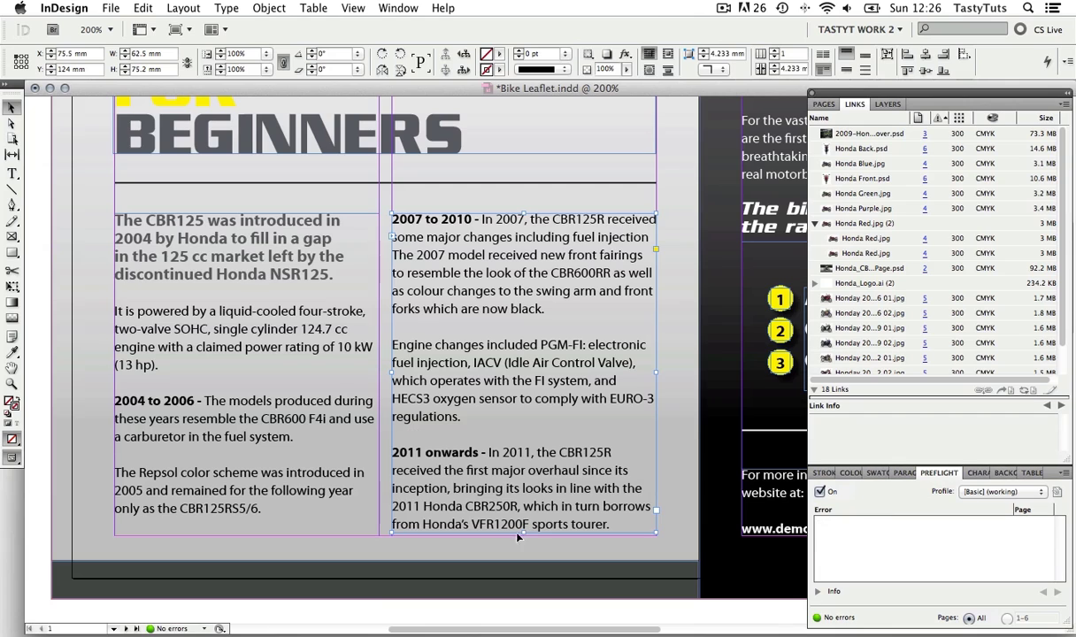
scroll(345, 579, down, 5)
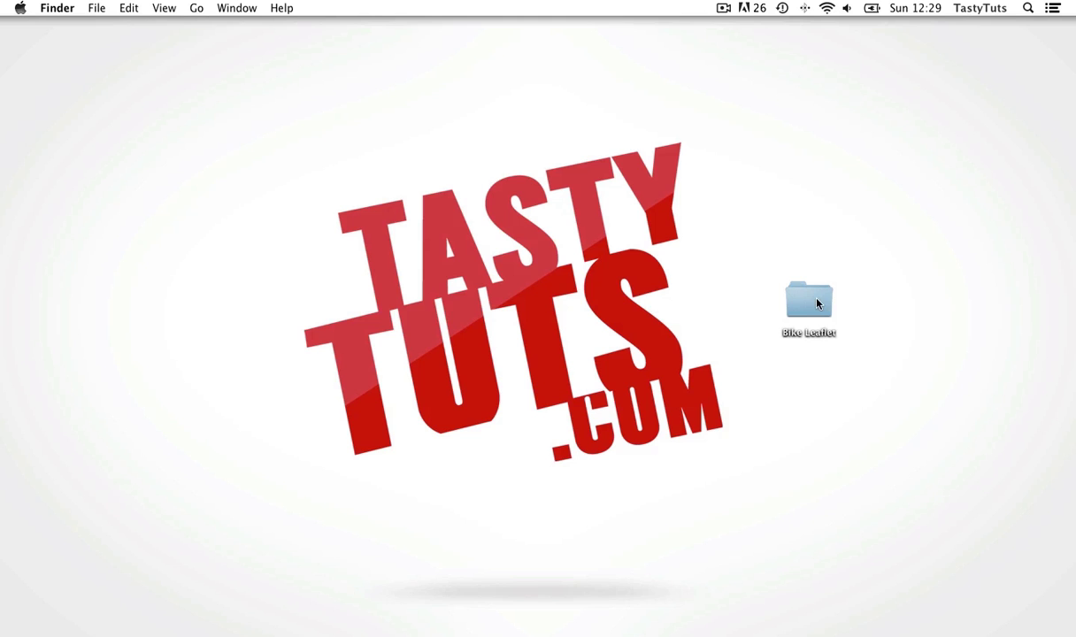
In Finder, move 2009-Honda-CBR125R Cover.psd from the PSD folder inside the Bike Leaflet's 02 - Assets folder to the desktop
click(814, 303)
double_click(814, 304)
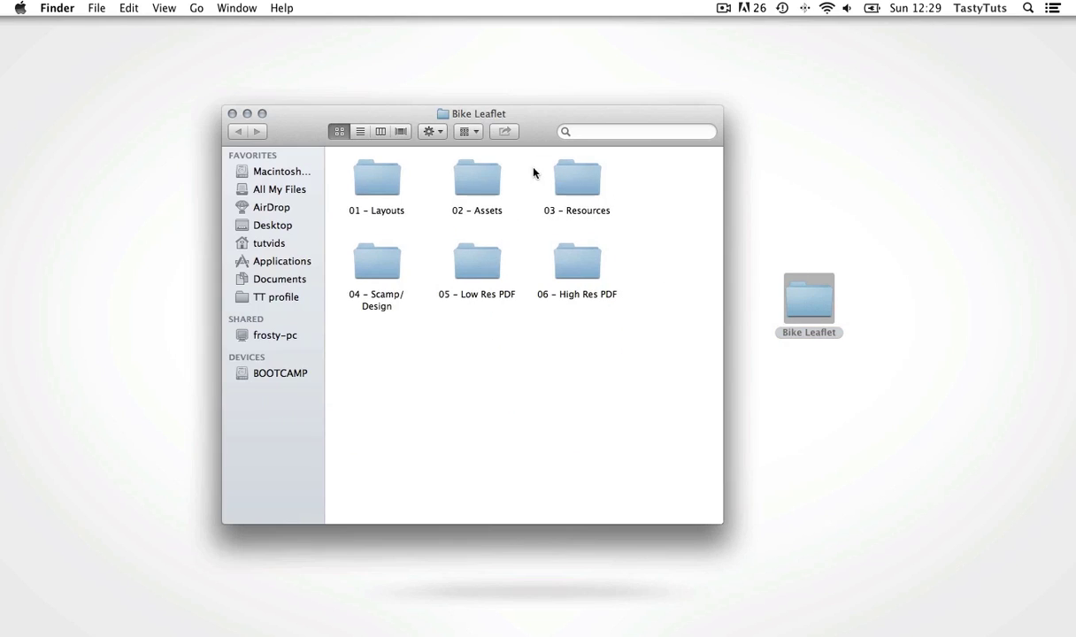
click(492, 177)
double_click(492, 177)
click(482, 266)
double_click(482, 267)
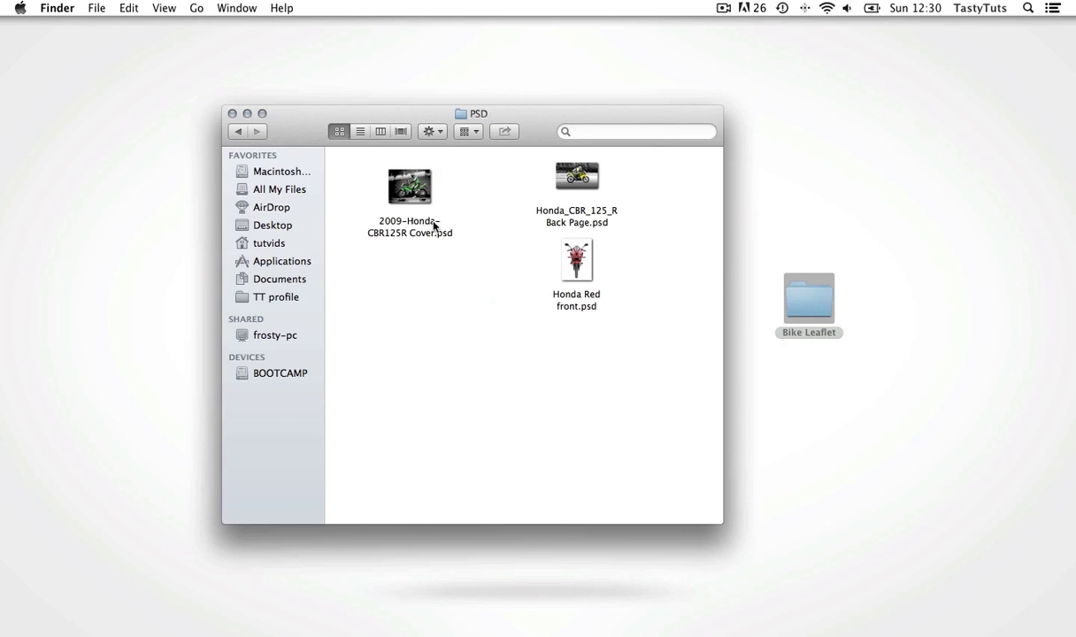
click(423, 181)
drag(423, 181, 799, 160)
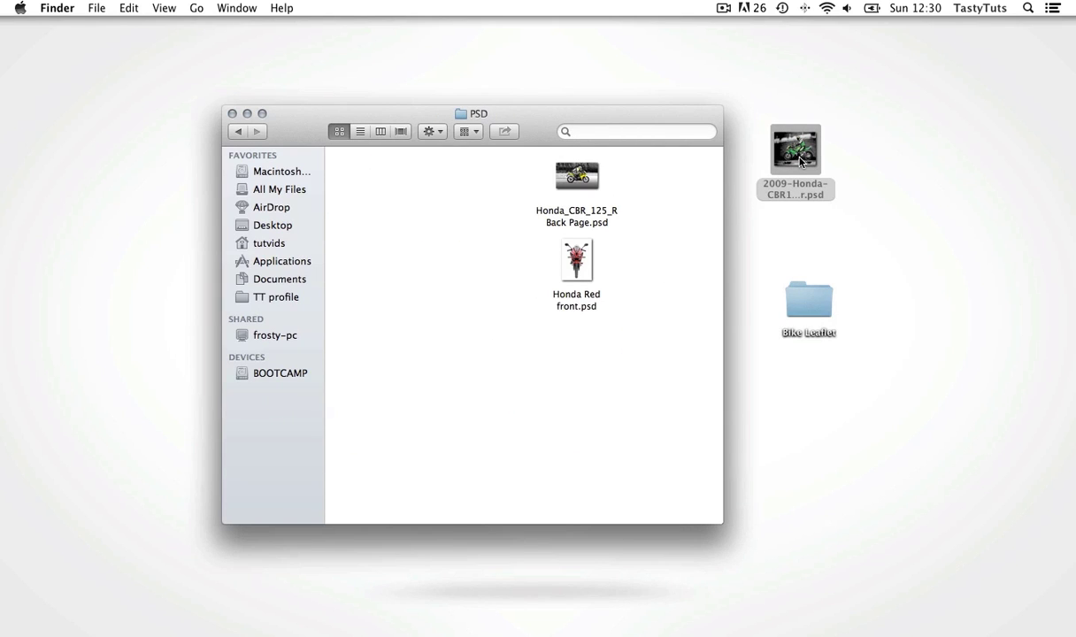
Switch to InDesign, expand the Preflight link error and go to the missing 2009-Honda-CBR125R Cover.psd in the document
key(super+Tab)
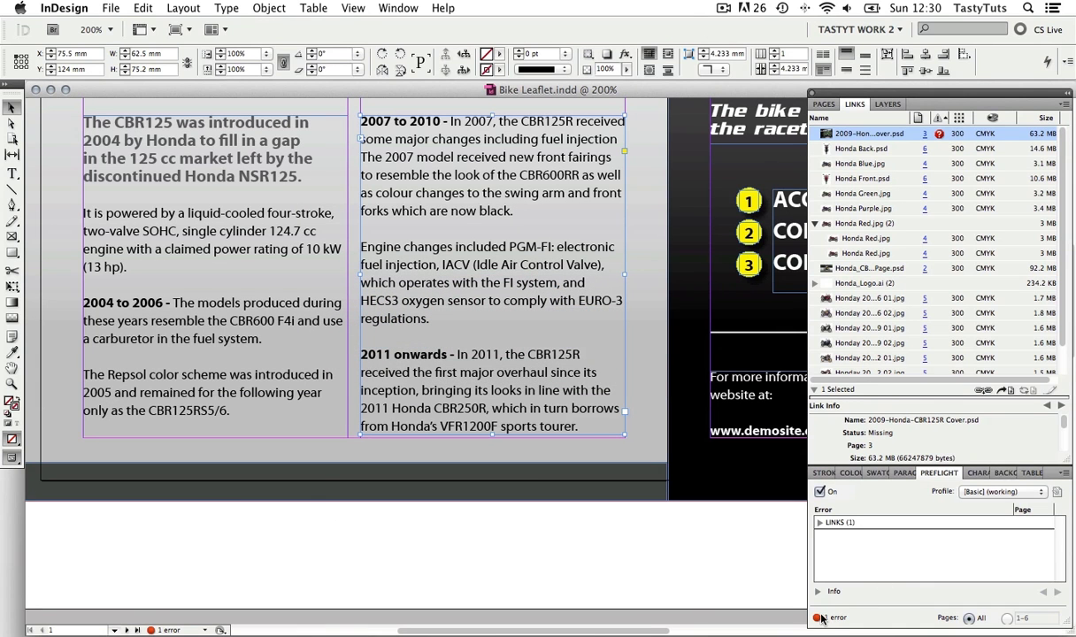
click(837, 522)
click(819, 523)
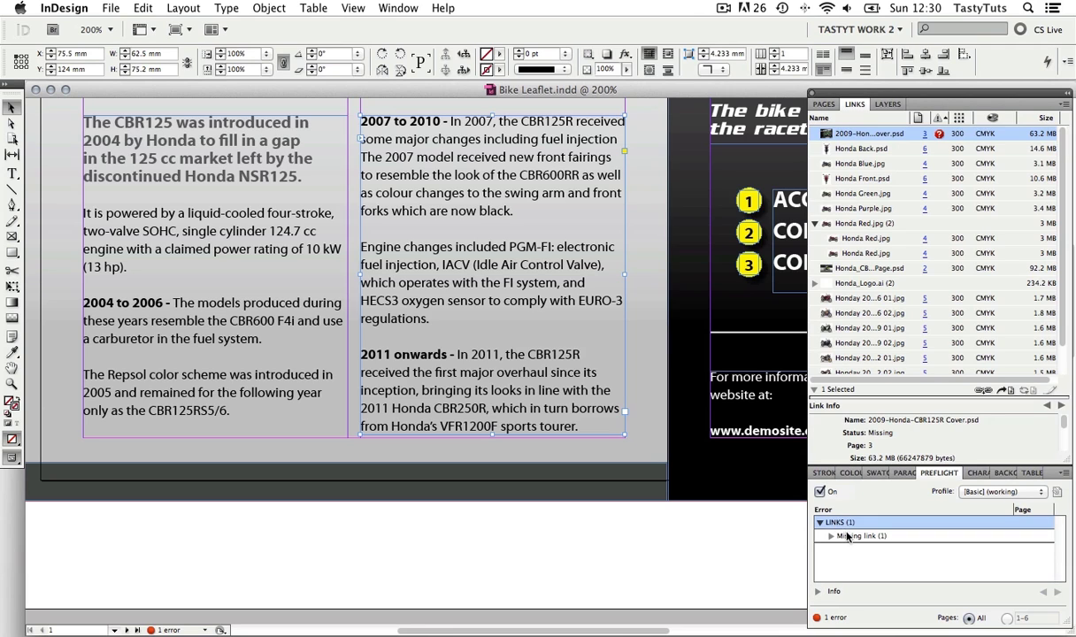
click(831, 536)
double_click(861, 549)
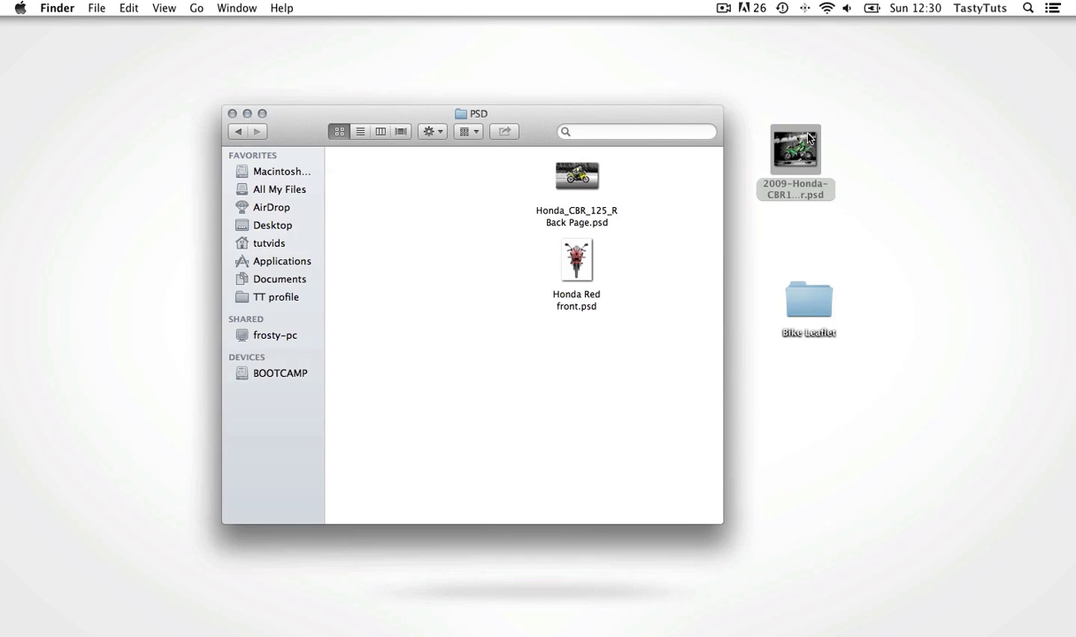
Move 2009-Honda-CBR125R Cover.psd from the desktop back into its PSD folder in Finder, return to InDesign and deselect the cover picture
drag(808, 137, 428, 227)
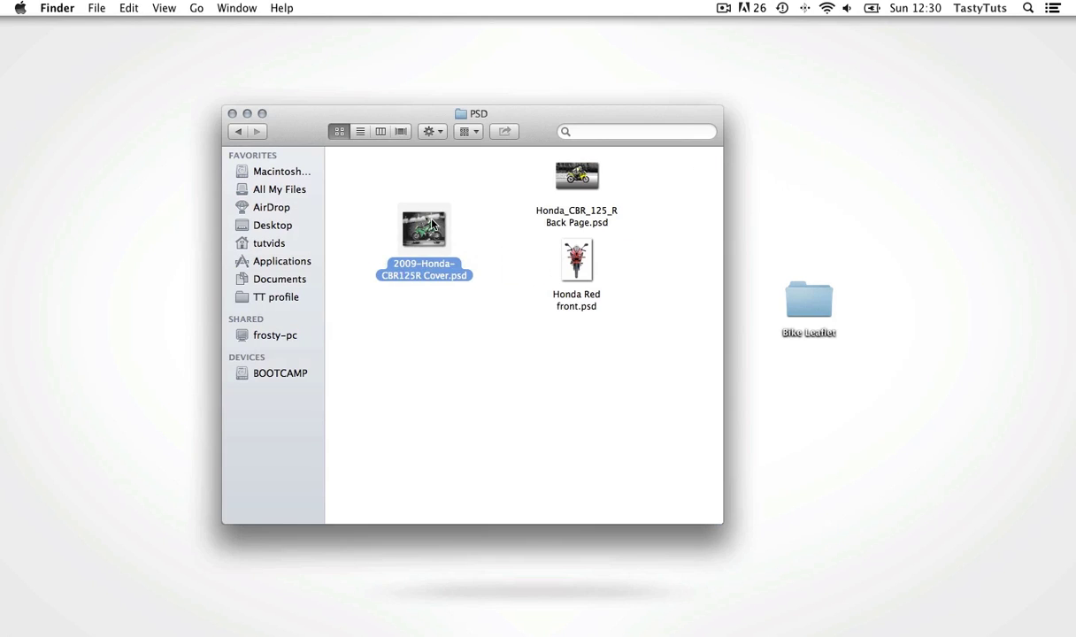
key(super+Tab)
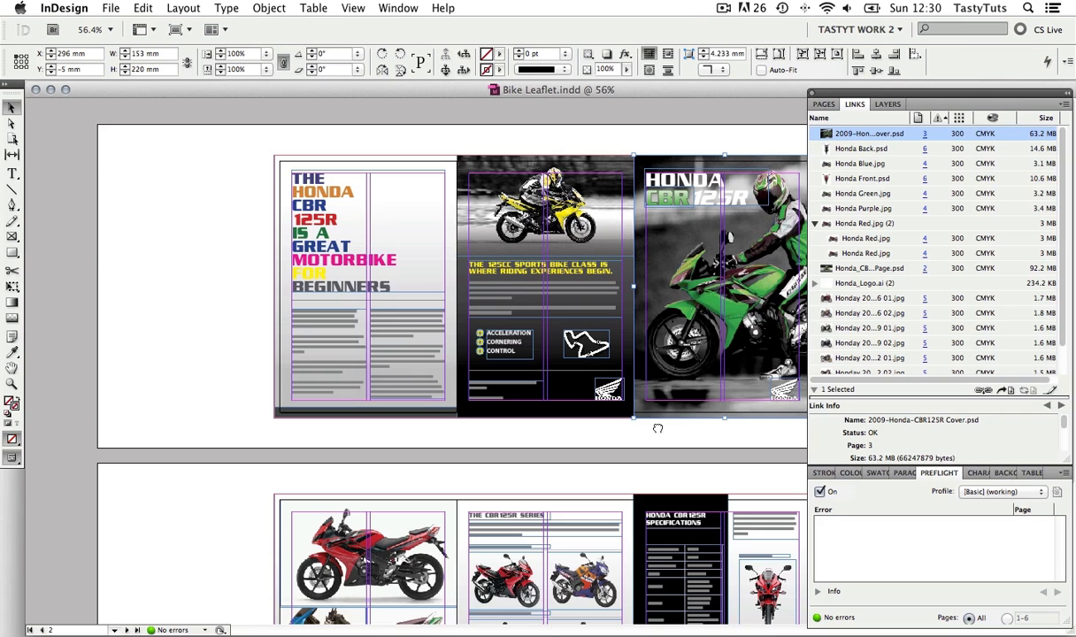
click(691, 444)
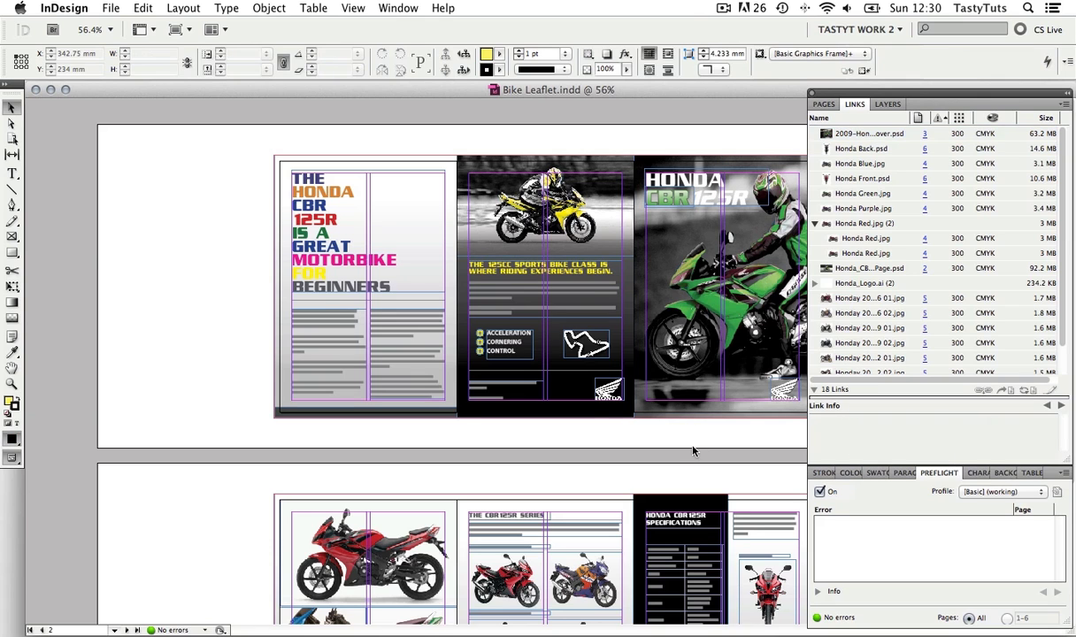
drag(691, 444, 692, 396)
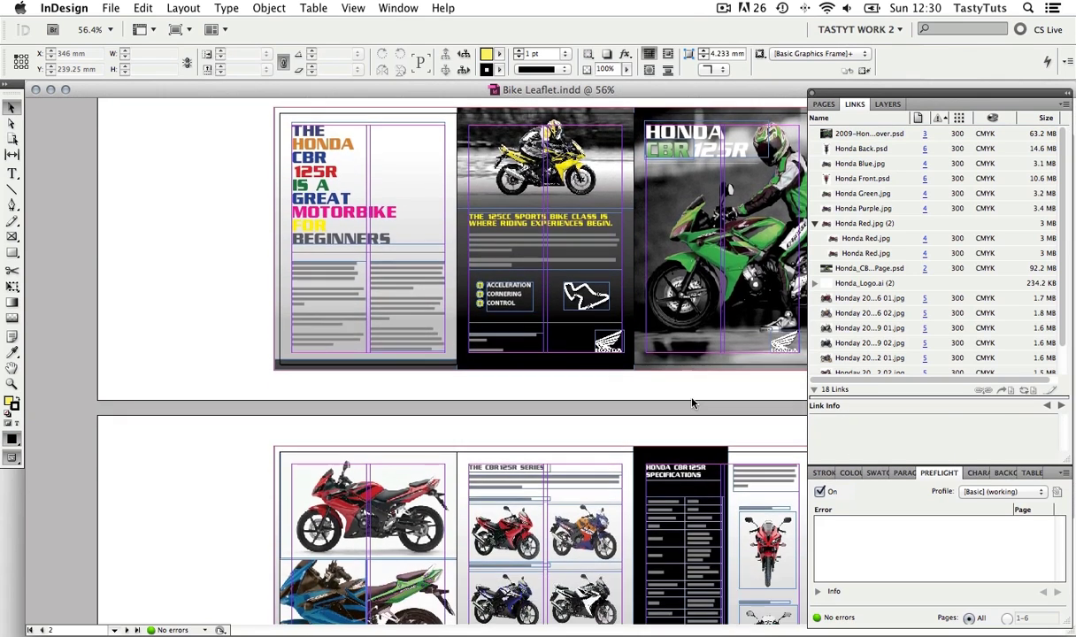
key(z)
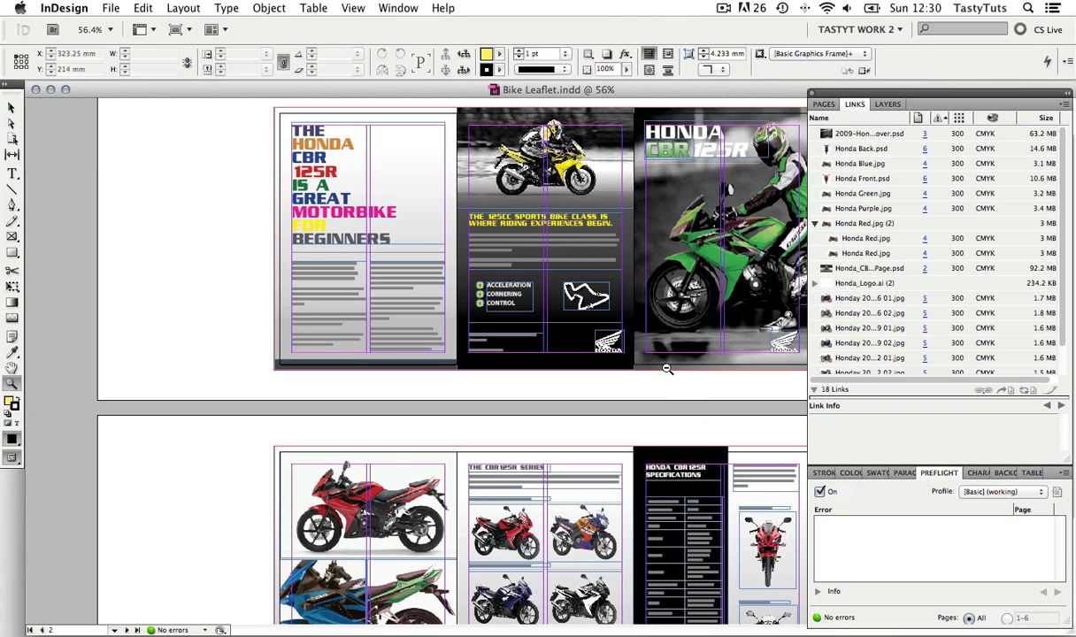
alt+click(670, 369)
drag(672, 366, 653, 352)
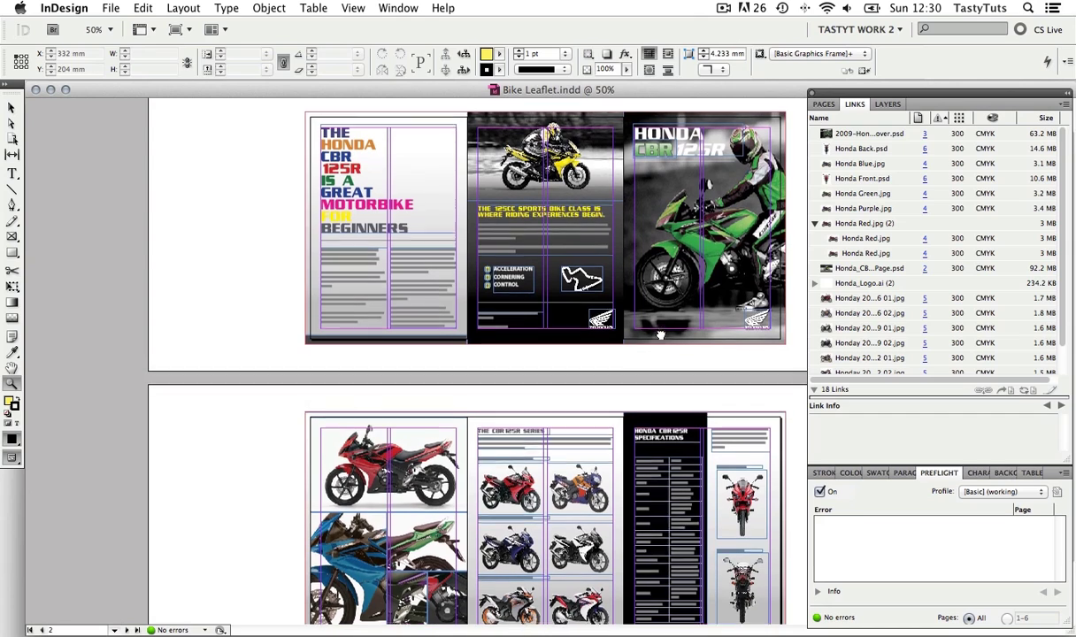
key(v)
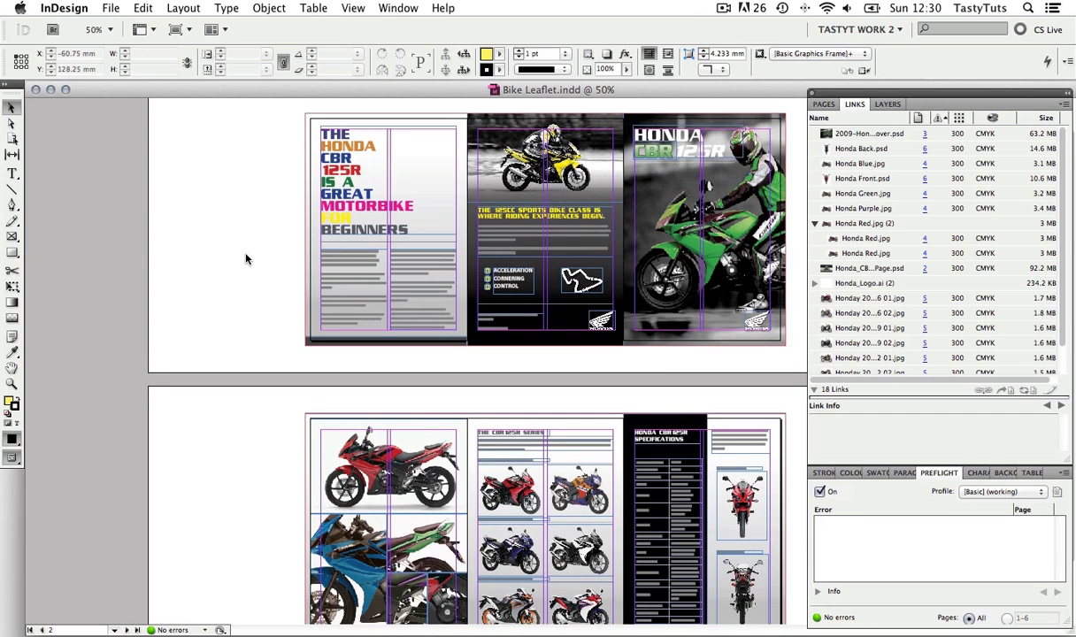